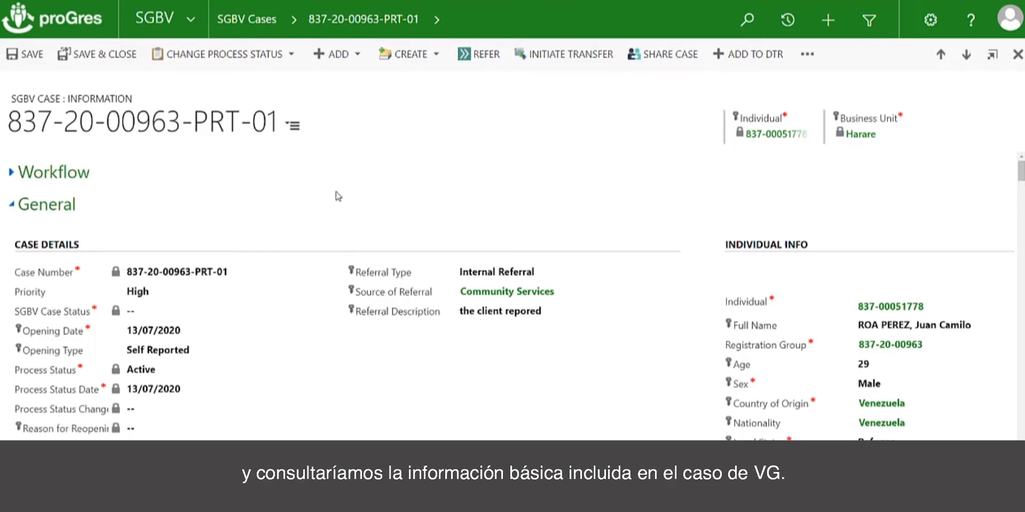
Review the SGBV case's general details, individual information, specific needs, case narrative and comments.
scroll(337, 196, down, 1)
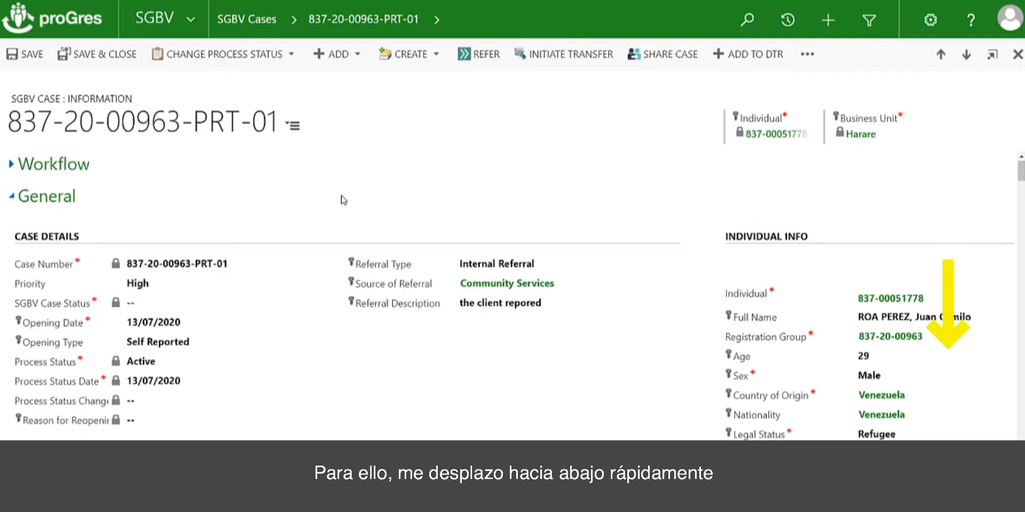
scroll(351, 173, down, 1)
scroll(350, 171, down, 8)
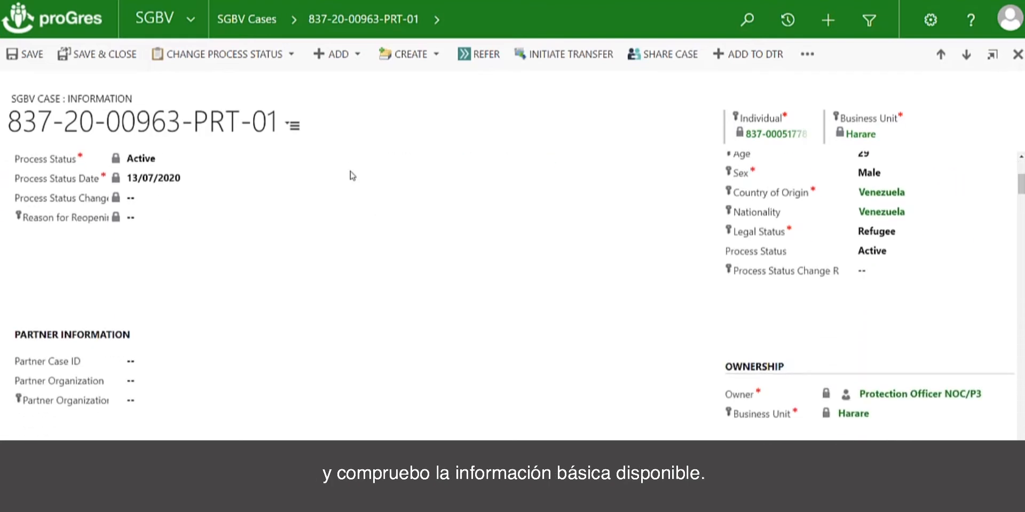
scroll(350, 172, down, 2)
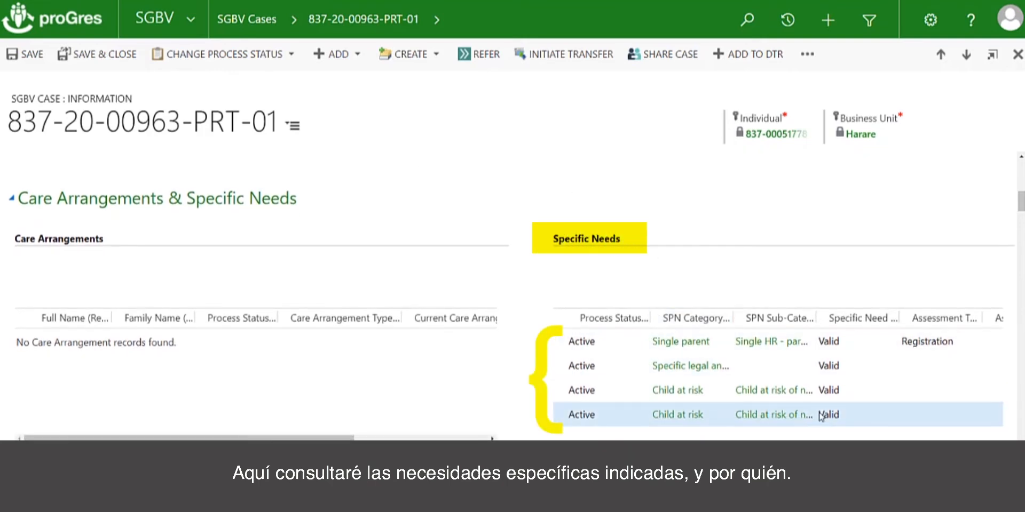
scroll(756, 421, down, 5)
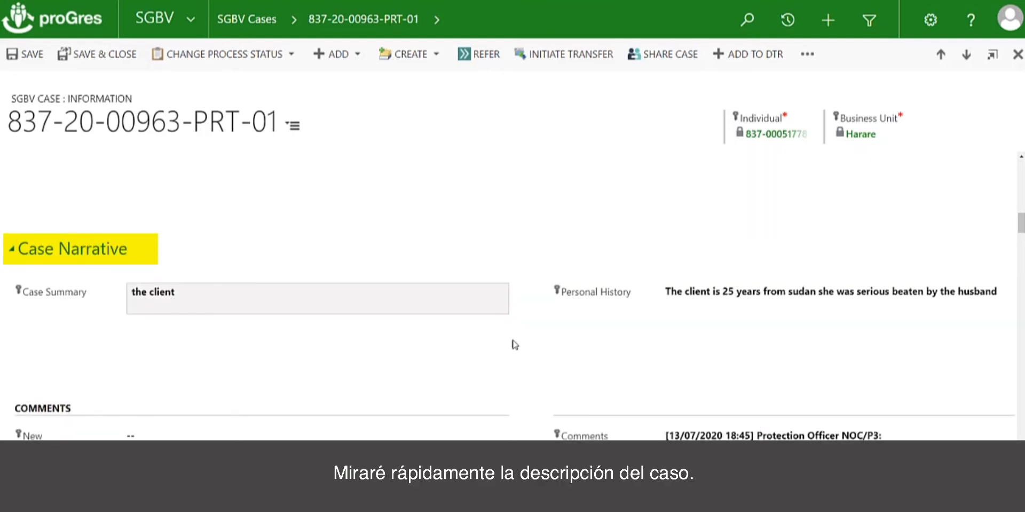
scroll(659, 437, down, 5)
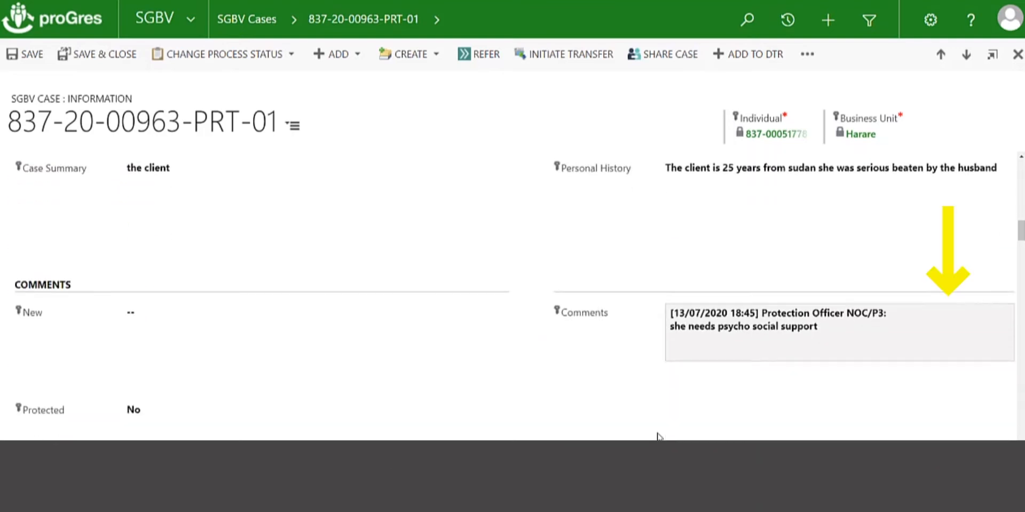
Check the case's existing SGBV assessments, safety plans, incidents, action plan, referrals and related case records.
scroll(480, 293, down, 3)
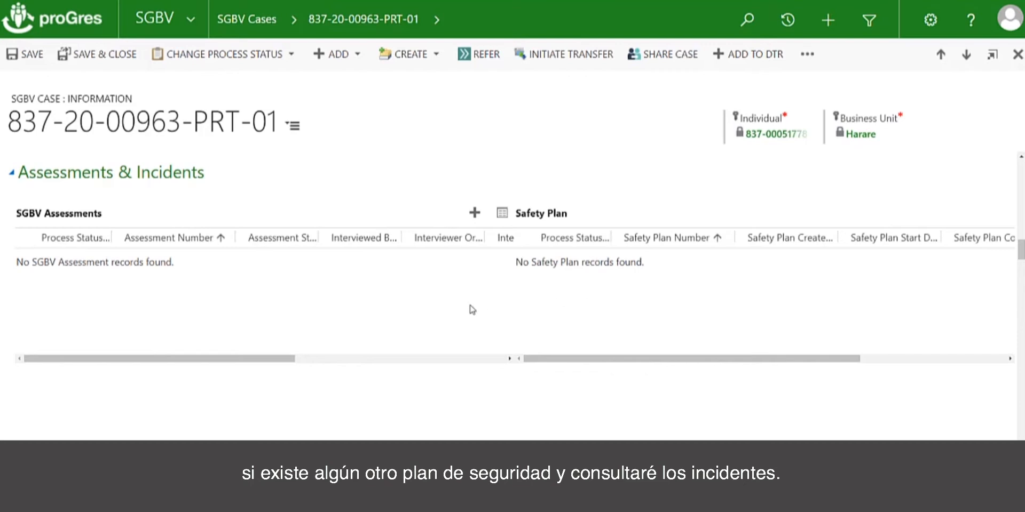
scroll(403, 388, down, 2)
scroll(403, 388, down, 3)
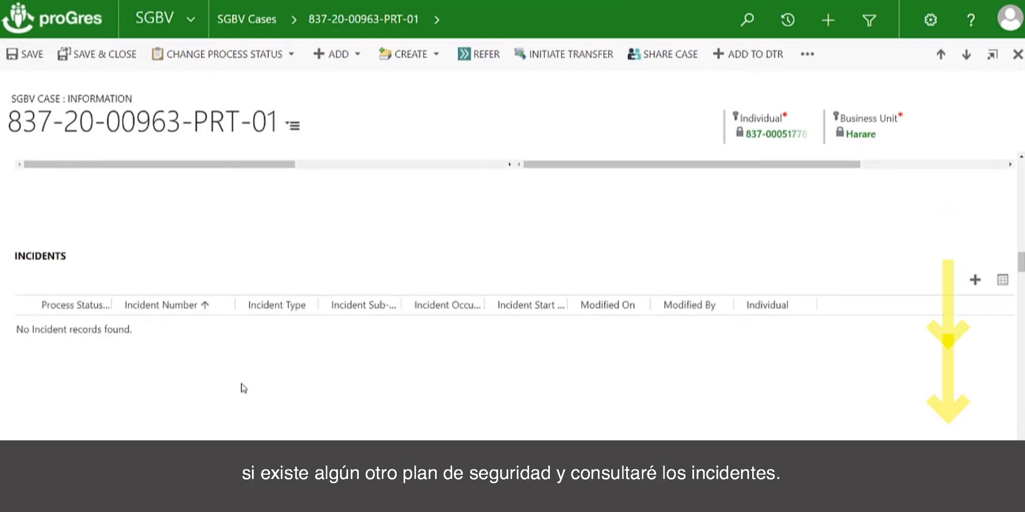
scroll(243, 389, down, 5)
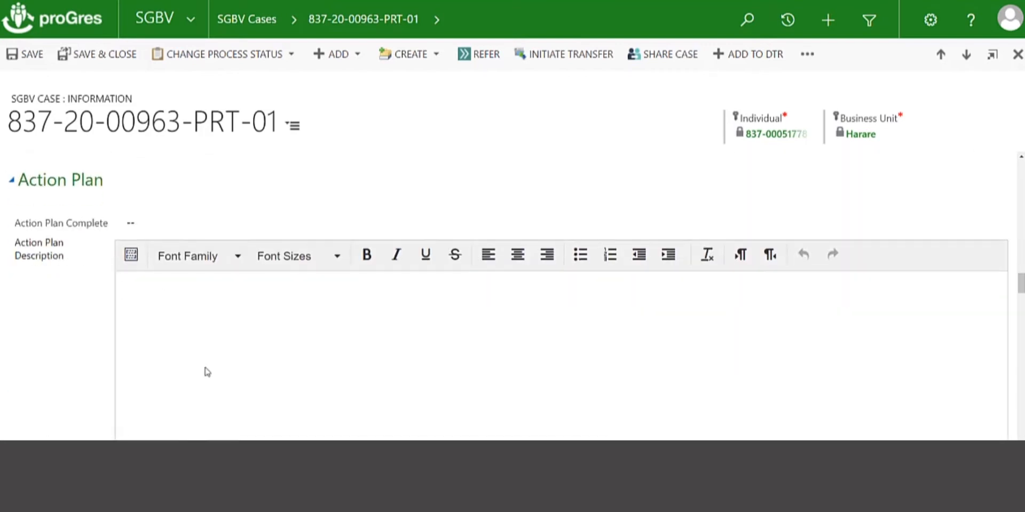
scroll(221, 392, down, 8)
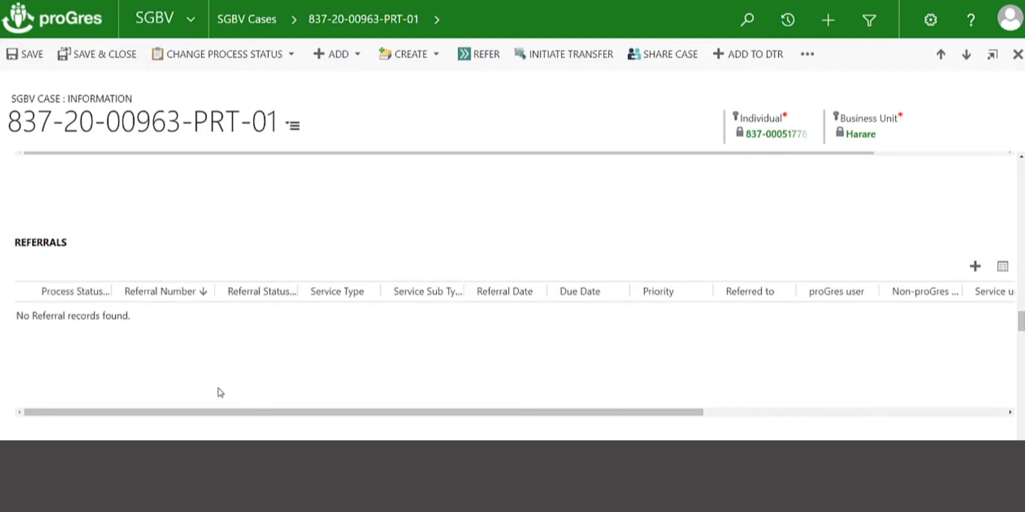
scroll(221, 393, down, 10)
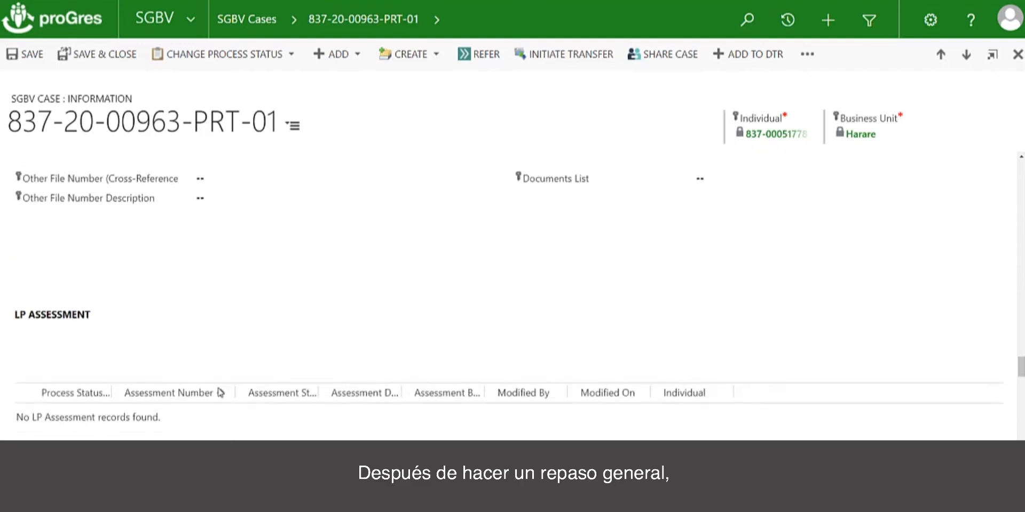
scroll(220, 392, down, 10)
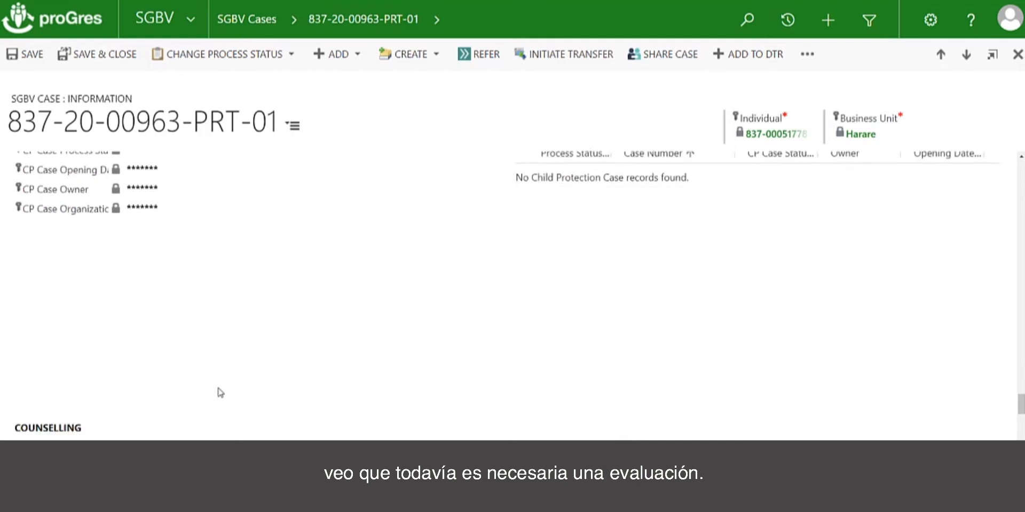
scroll(220, 393, down, 3)
scroll(220, 393, up, 20)
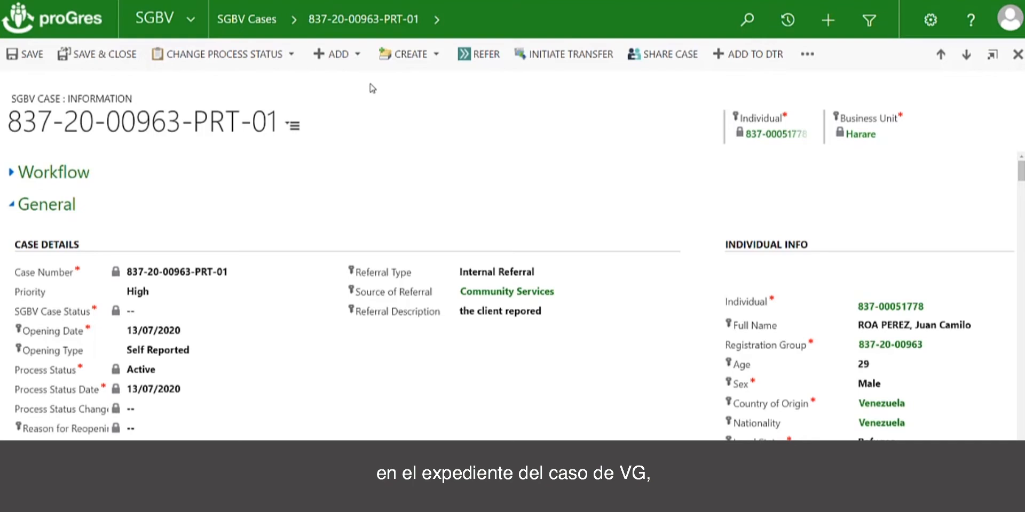
Create a new SGBV assessment from the case's Assessments & Incidents section.
click(358, 63)
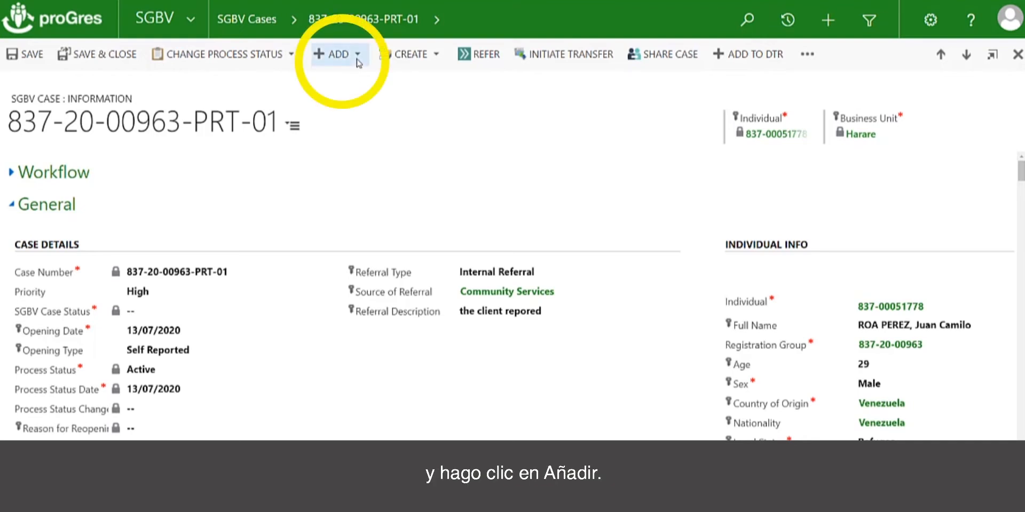
click(498, 189)
scroll(498, 188, down, 3)
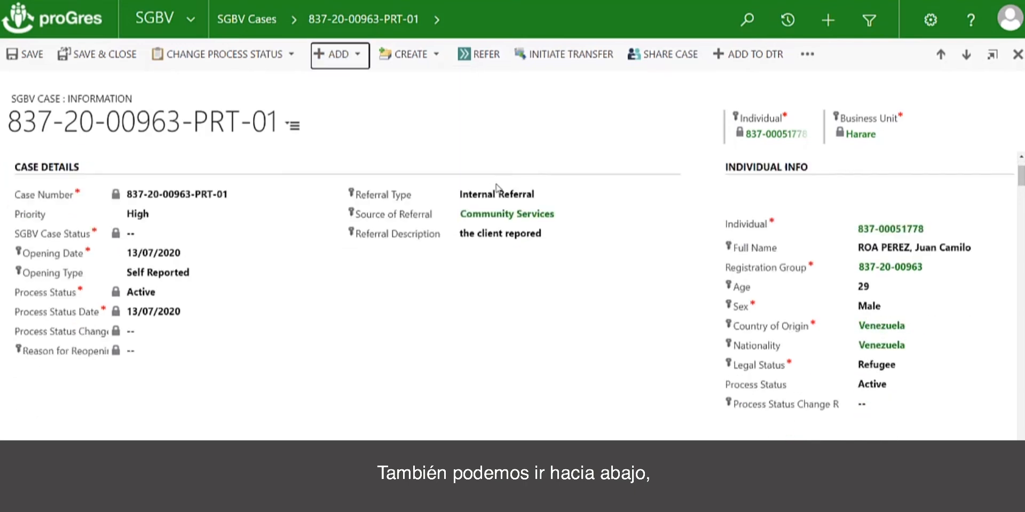
scroll(498, 189, down, 10)
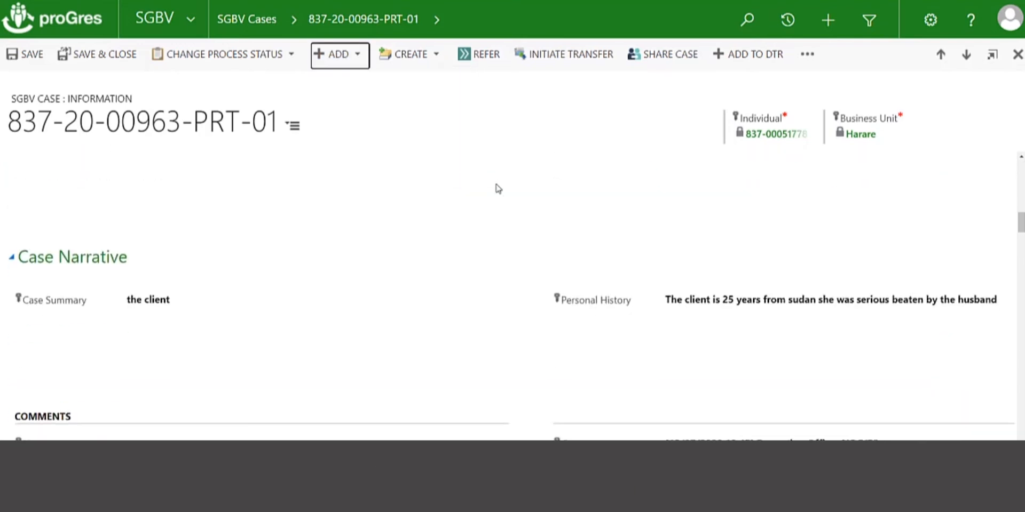
scroll(498, 188, down, 4)
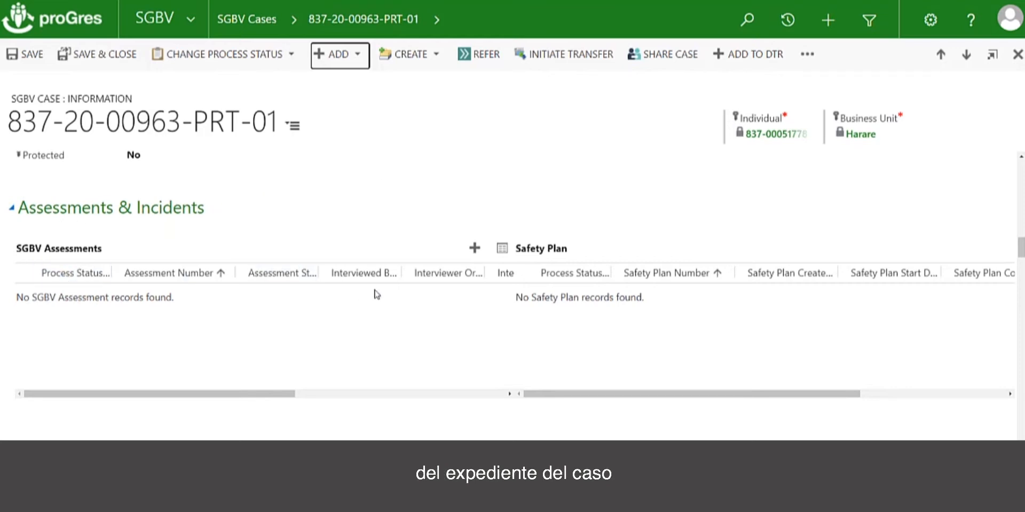
click(474, 250)
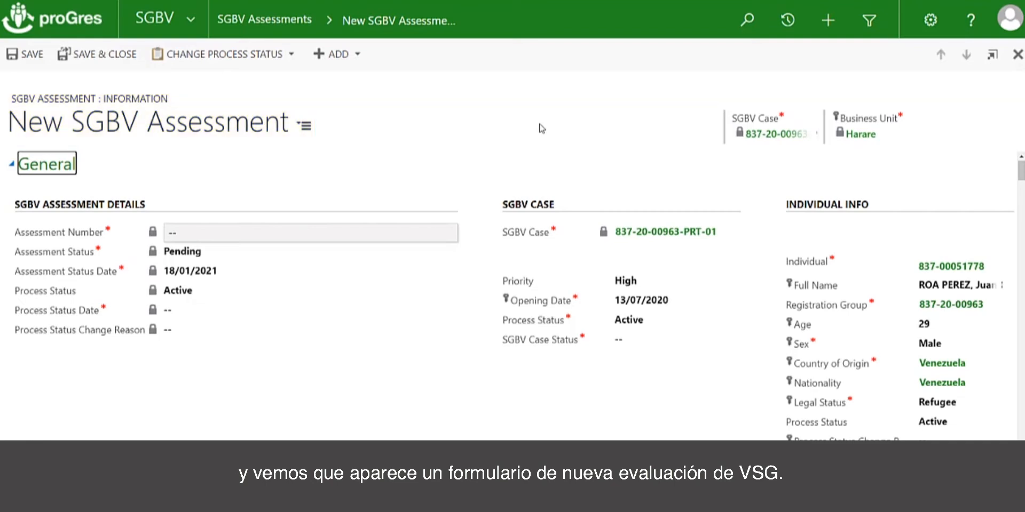
Examine the new assessment's list of sections, its general details, and the care arrangements and specific needs records.
click(306, 129)
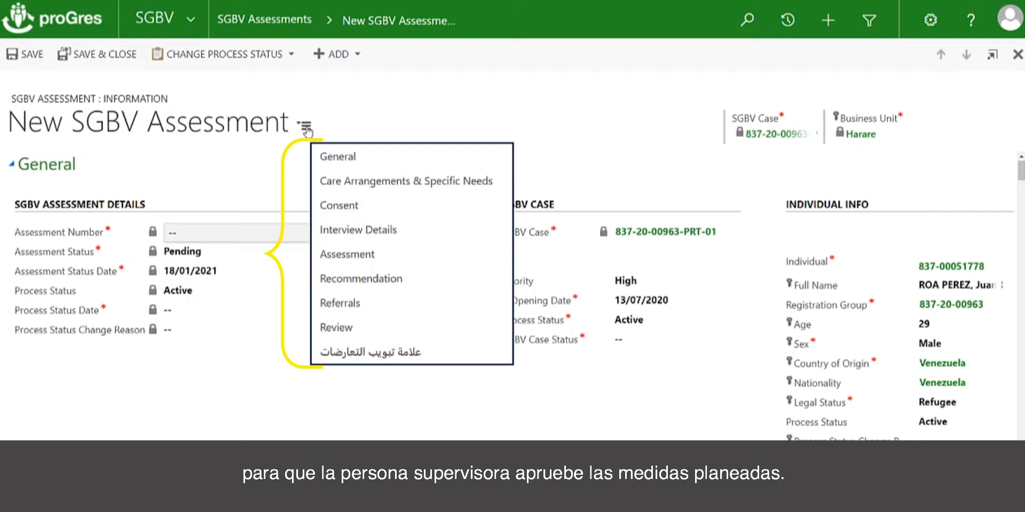
click(391, 104)
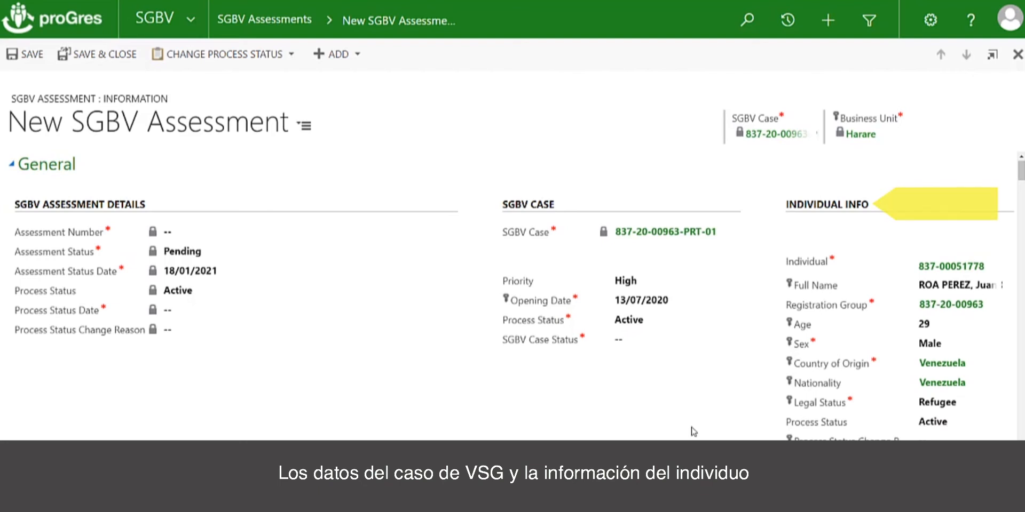
scroll(692, 431, down, 1)
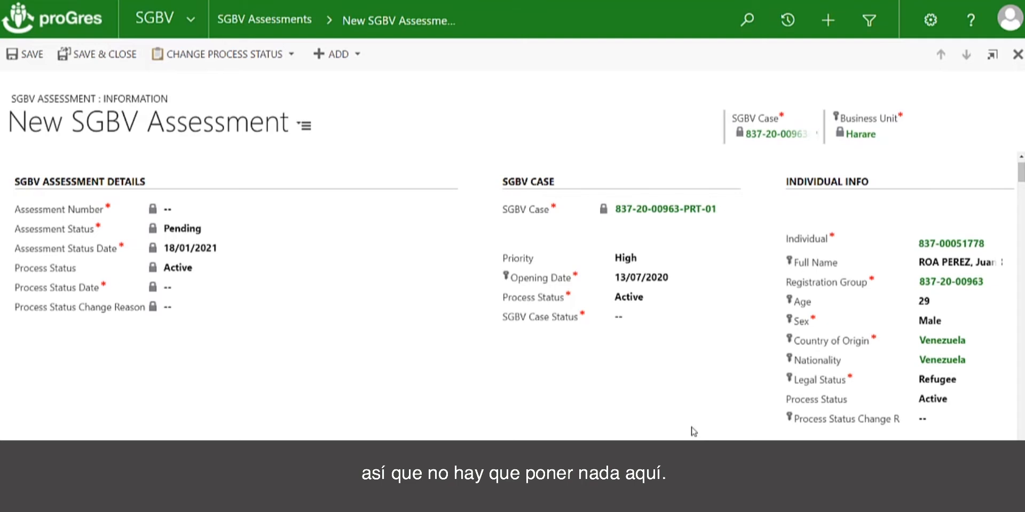
scroll(692, 431, down, 5)
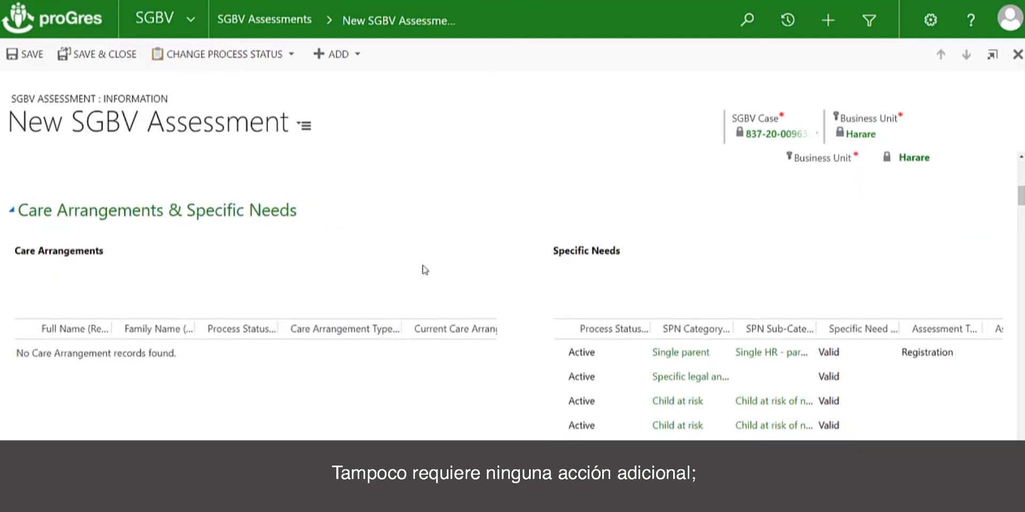
scroll(425, 269, down, 1)
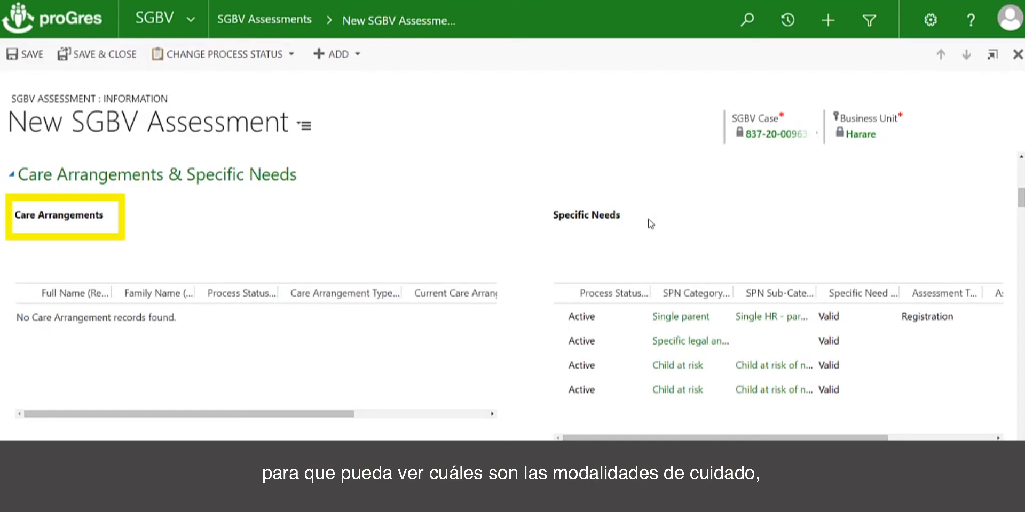
scroll(715, 235, down, 2)
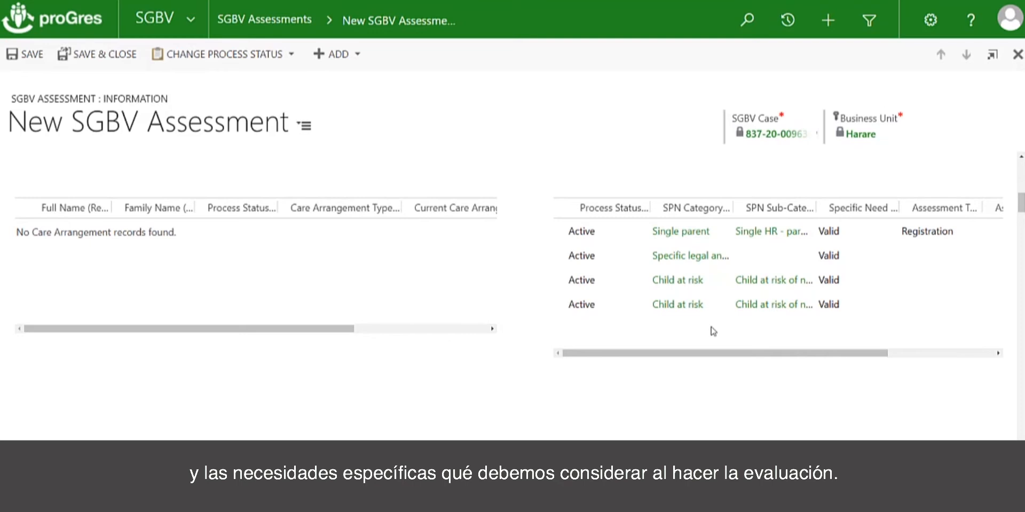
In the Consent section, set the Consent Counselling Date to 18/01/2021 and PoC agrees to share this information to Yes.
scroll(709, 381, down, 3)
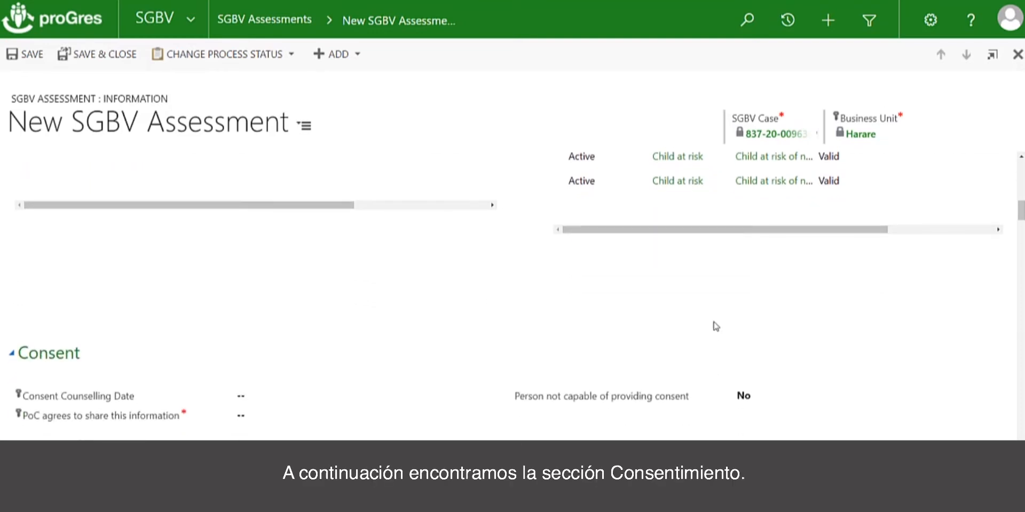
scroll(715, 326, down, 4)
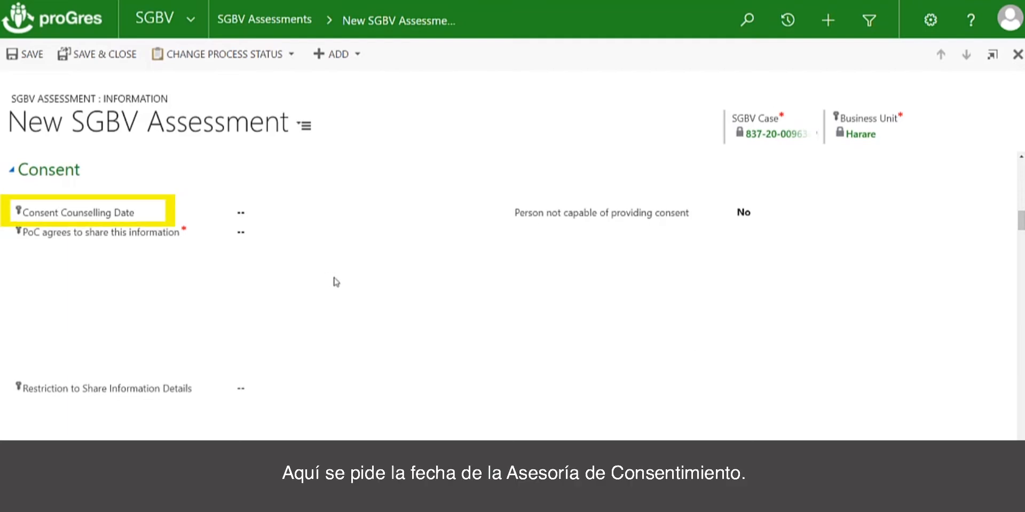
click(300, 214)
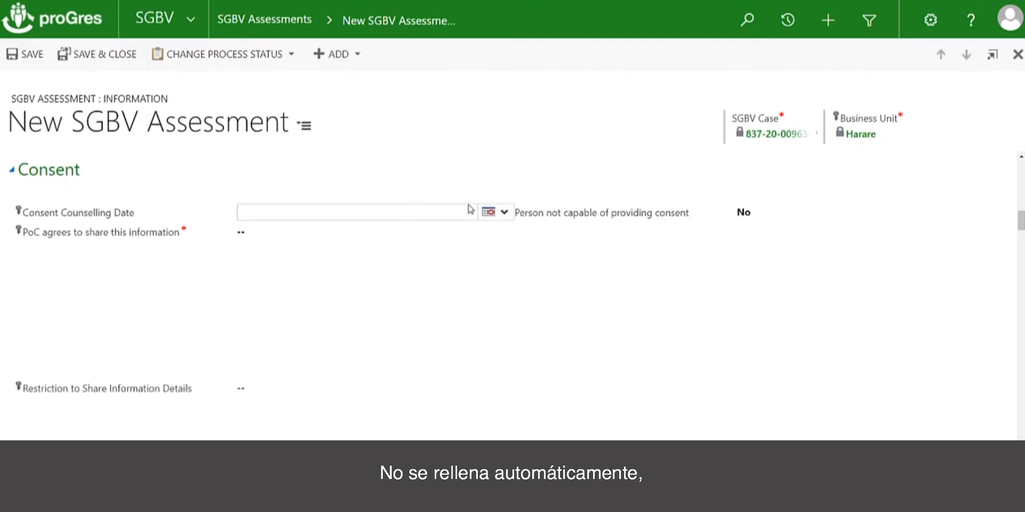
click(503, 217)
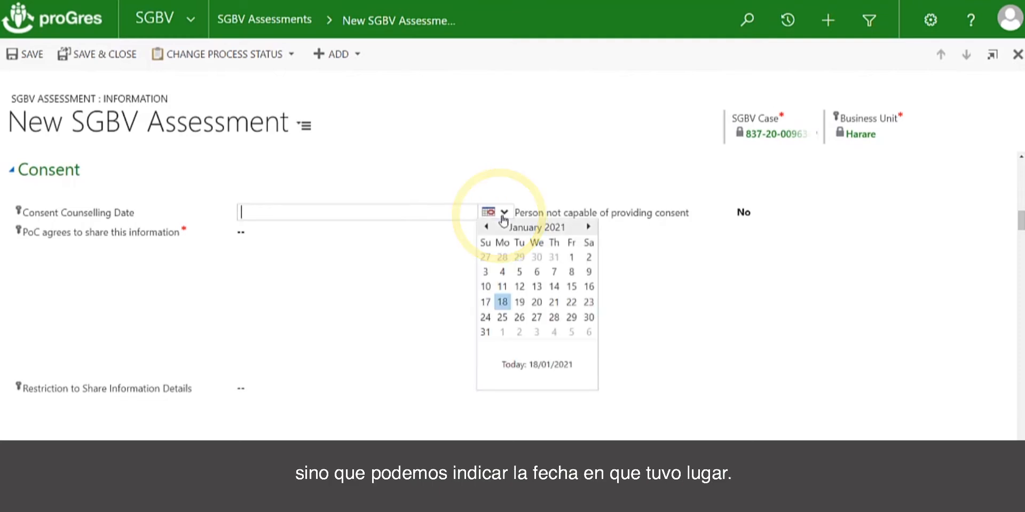
click(502, 286)
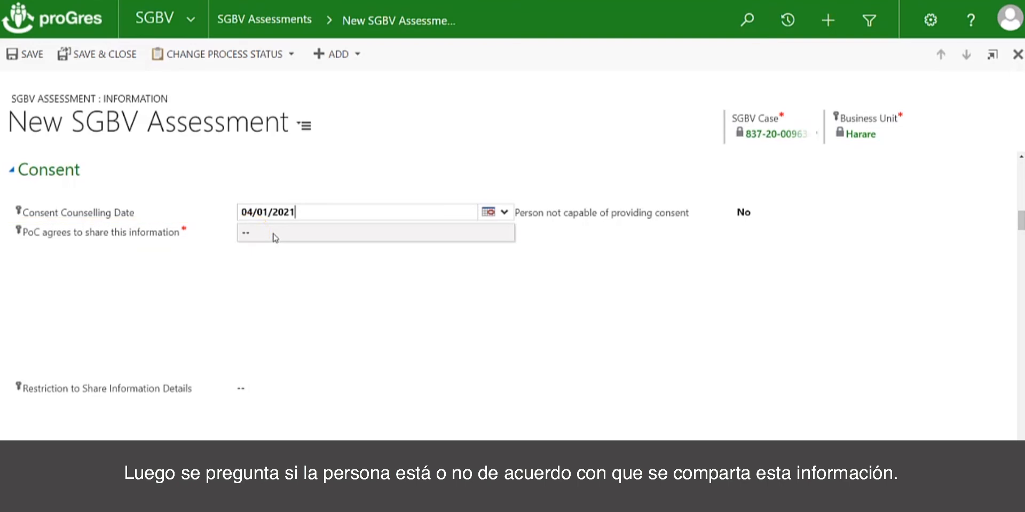
click(273, 237)
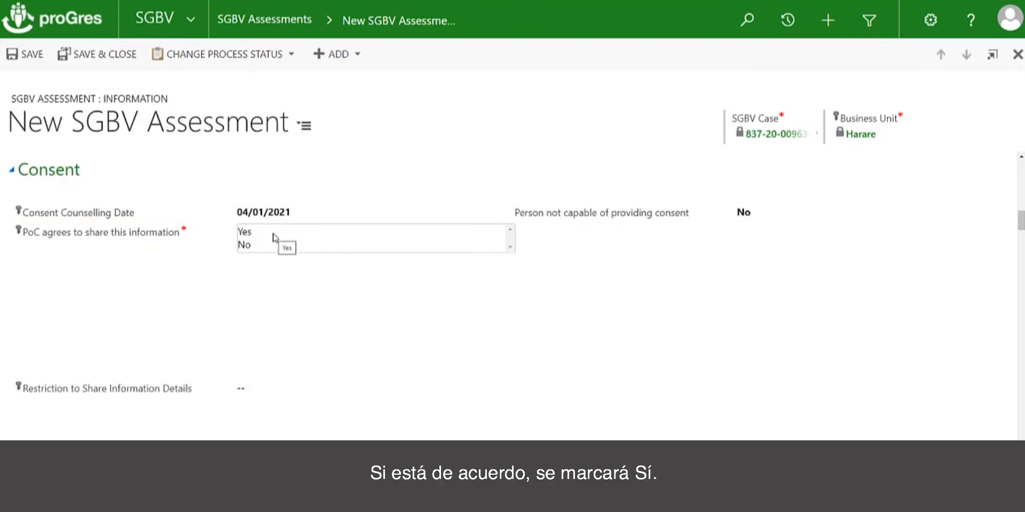
click(273, 236)
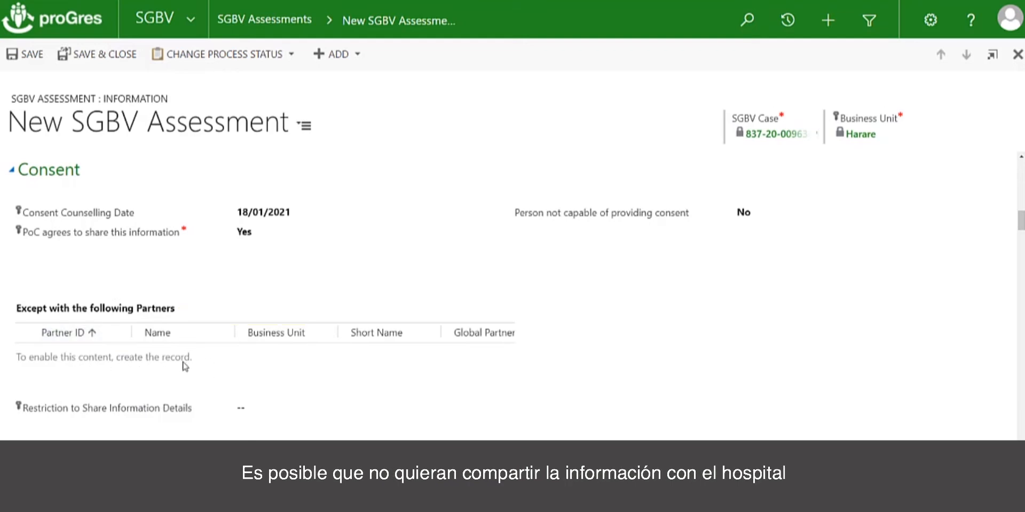
Enter "Does not want to share with the legal partner" as the Restriction to Share Information Details.
click(263, 415)
text(Does not want)
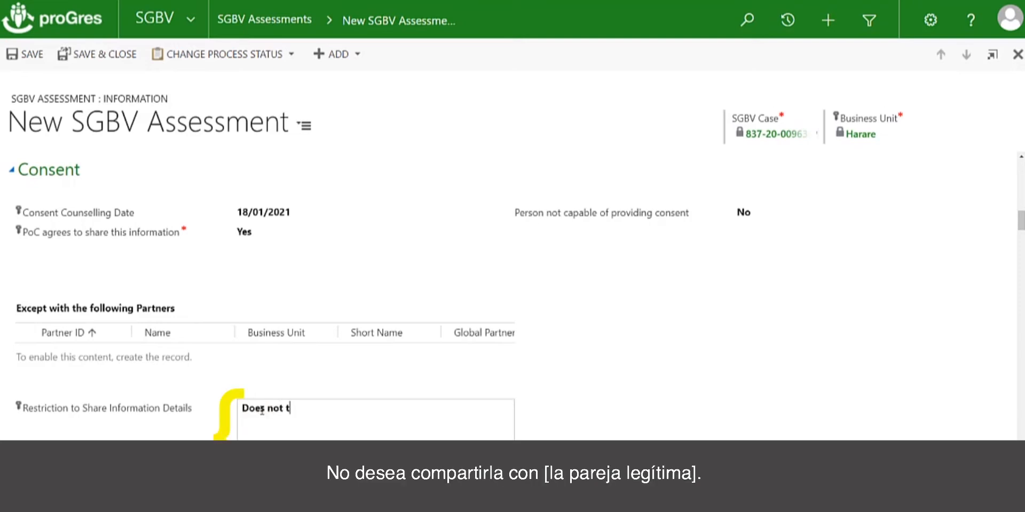
text( to share with)
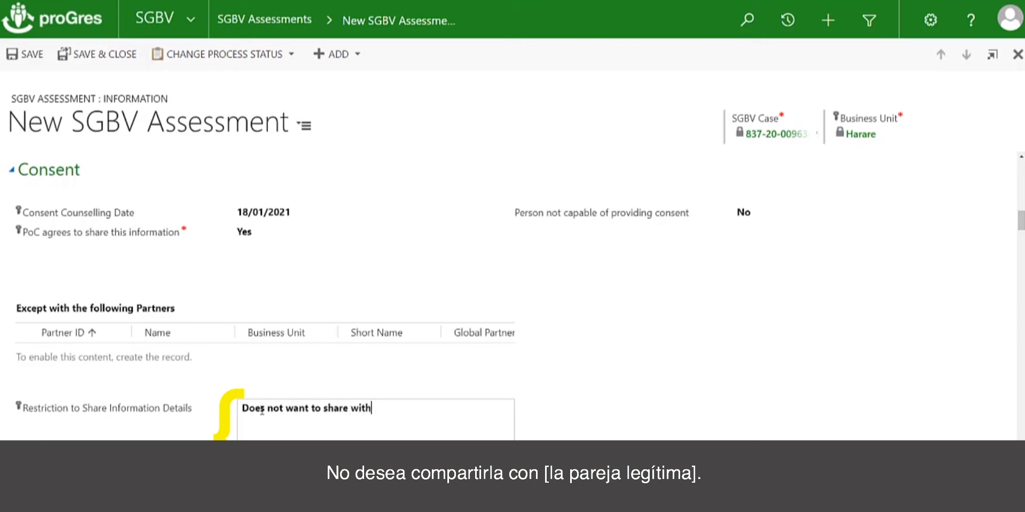
text( the legal partner)
click(504, 376)
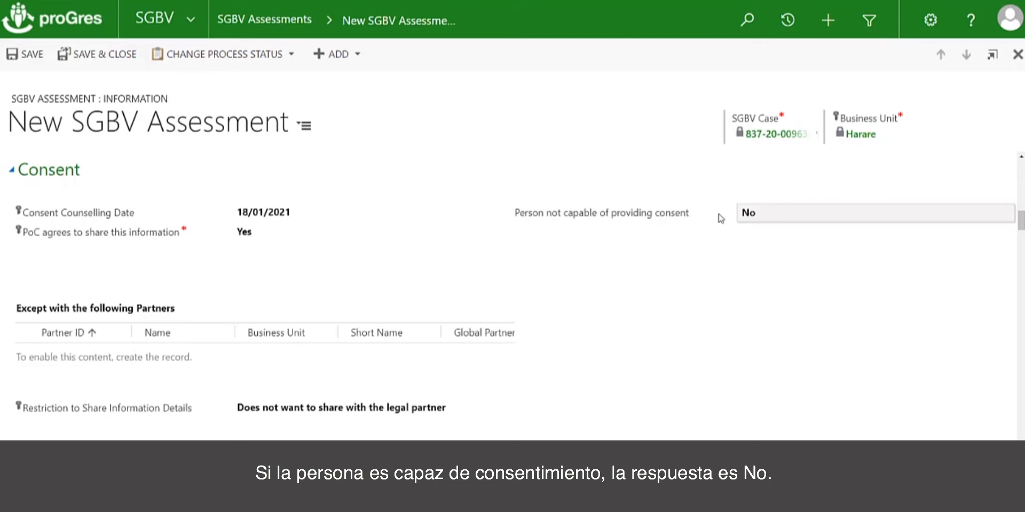
Set Person not capable of providing consent to Yes and choose Sister as the Consent Provider.
click(781, 216)
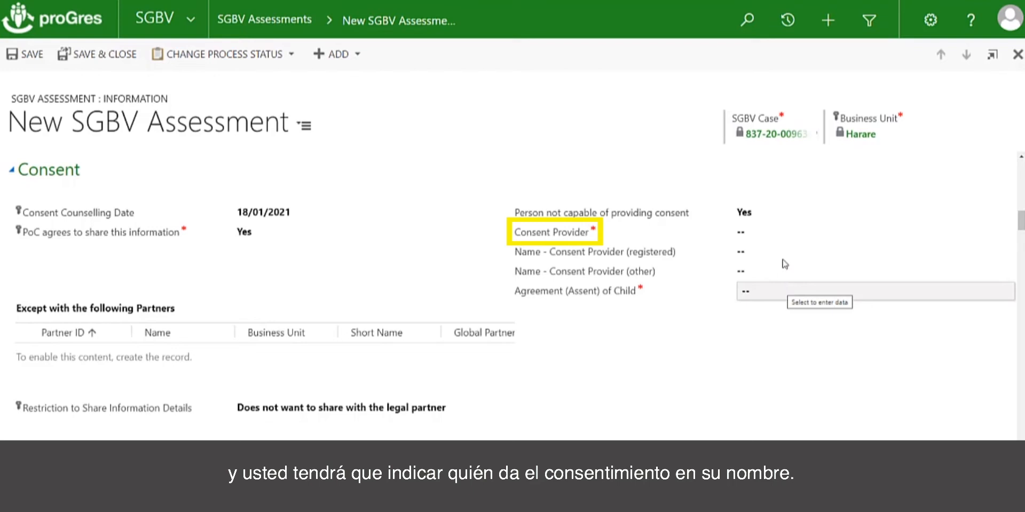
click(786, 242)
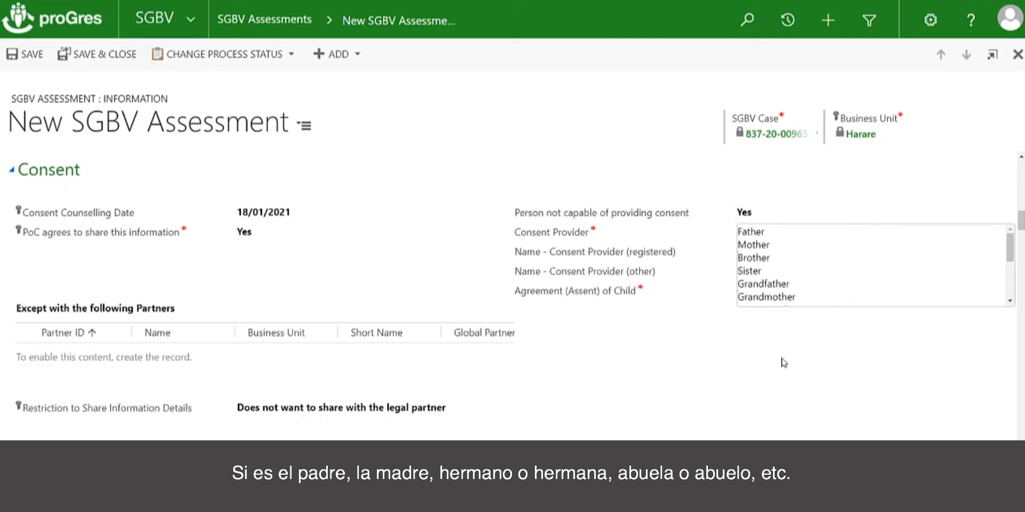
click(769, 235)
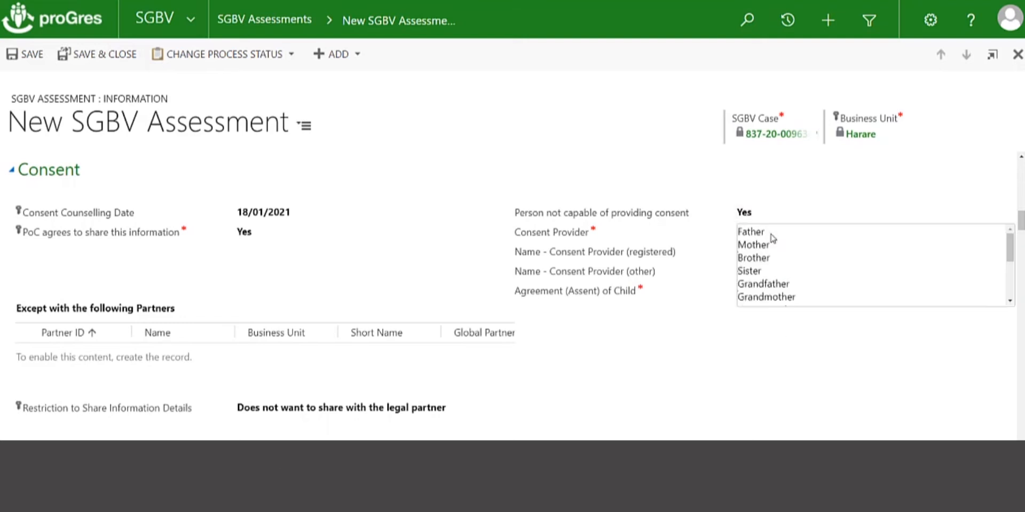
click(768, 271)
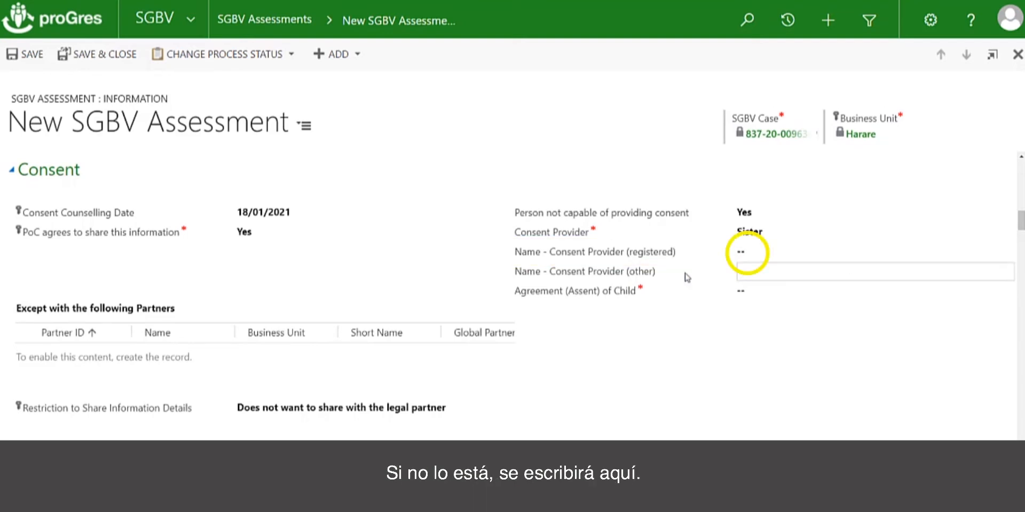
Enter the sister's full name as Name - Consent Provider (other) and set Agreement (Assent) of Child to Yes.
click(747, 273)
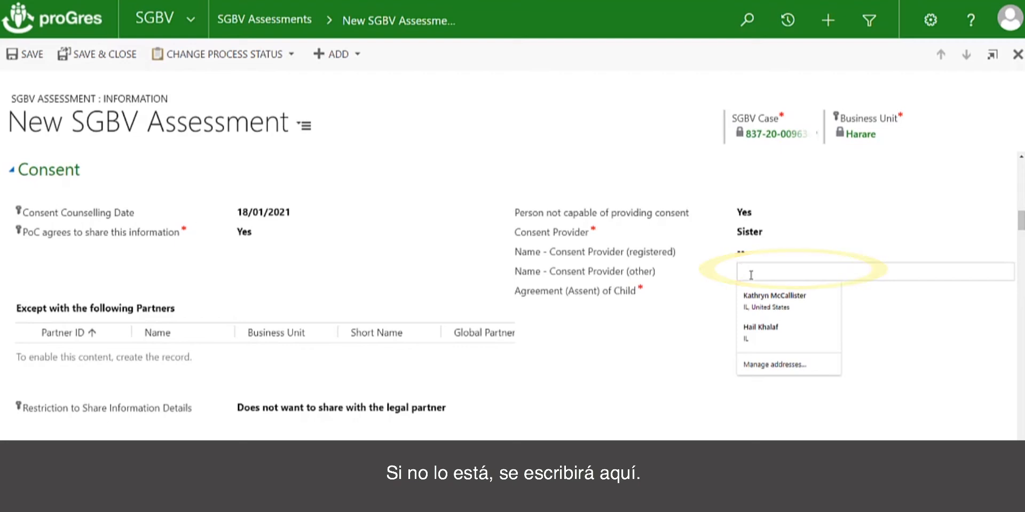
text(Jane Doe)
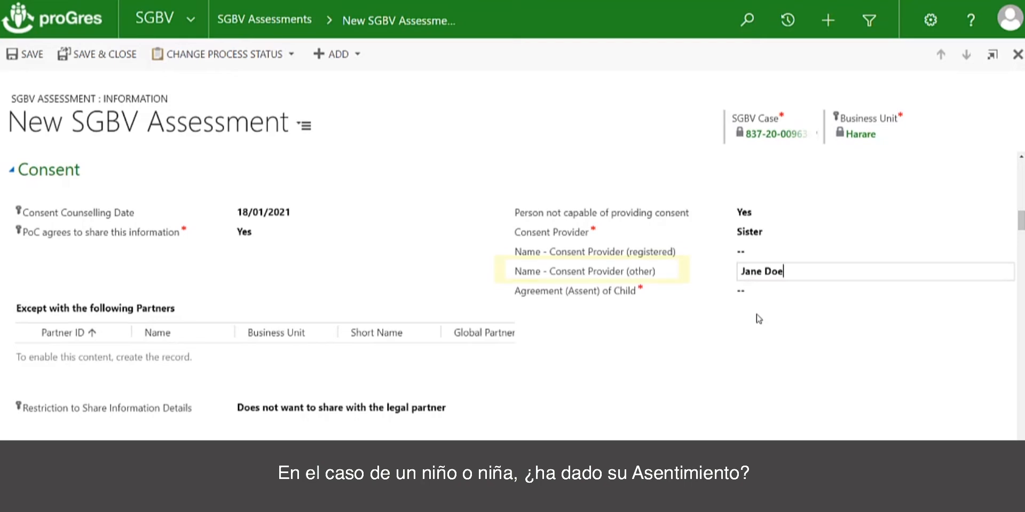
click(748, 293)
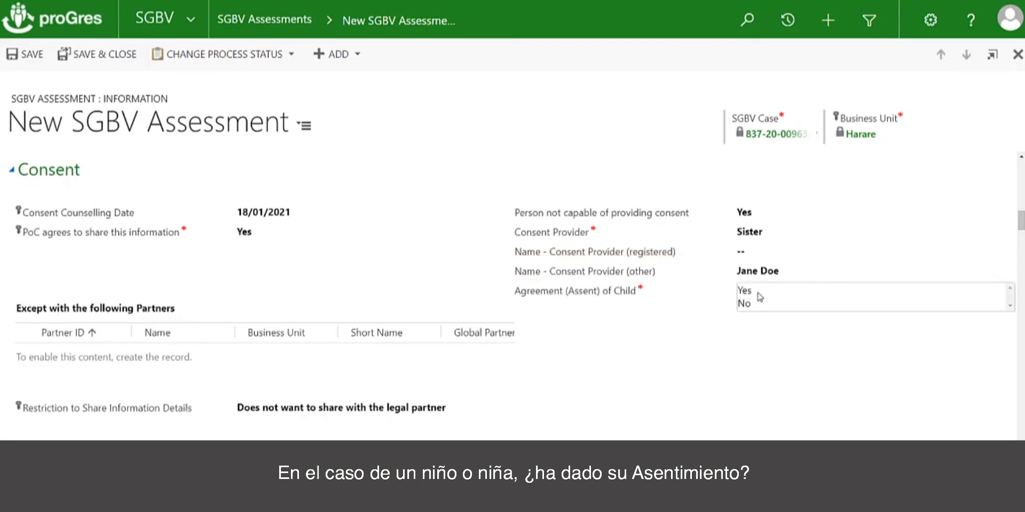
click(748, 291)
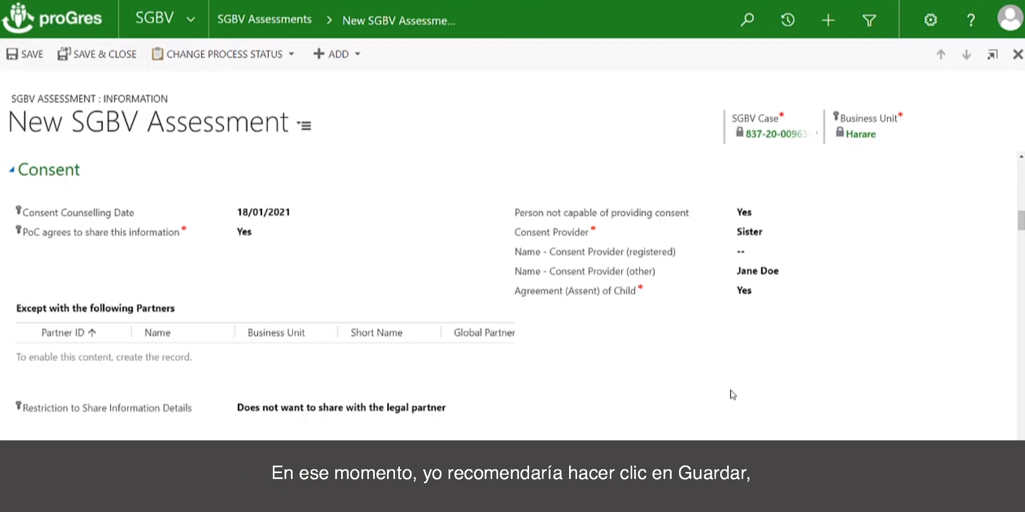
Save the assessment and add CP Partner 1 - Harare to the Except with the following Partners list.
click(32, 61)
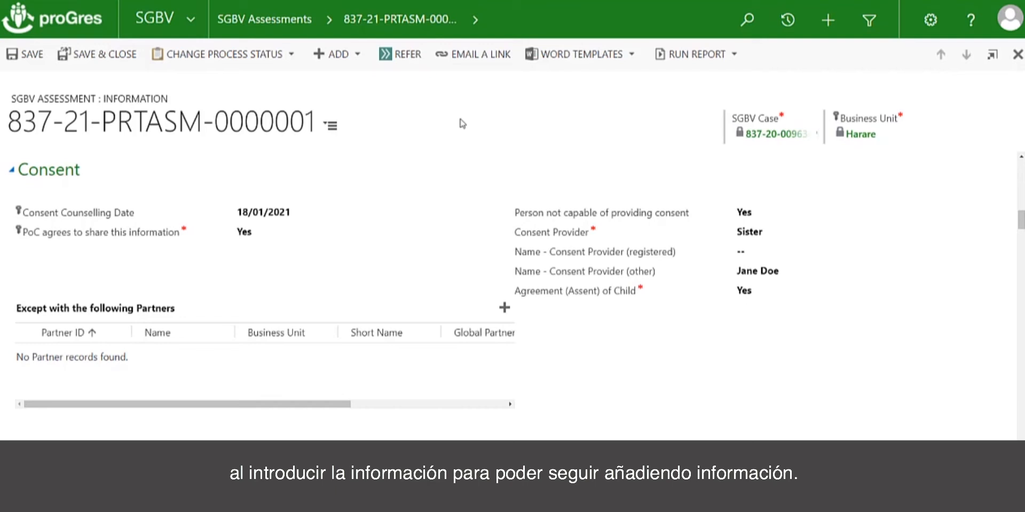
click(504, 309)
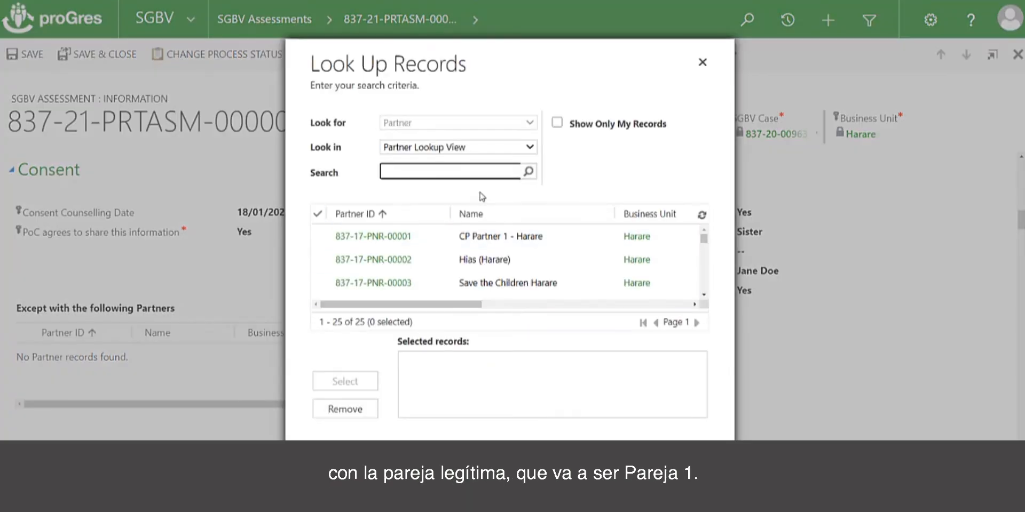
click(514, 243)
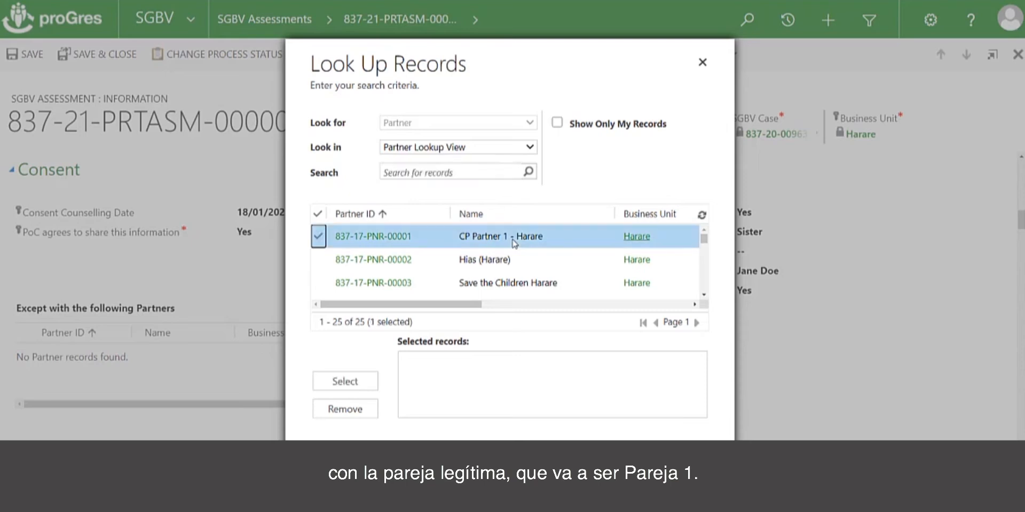
click(362, 386)
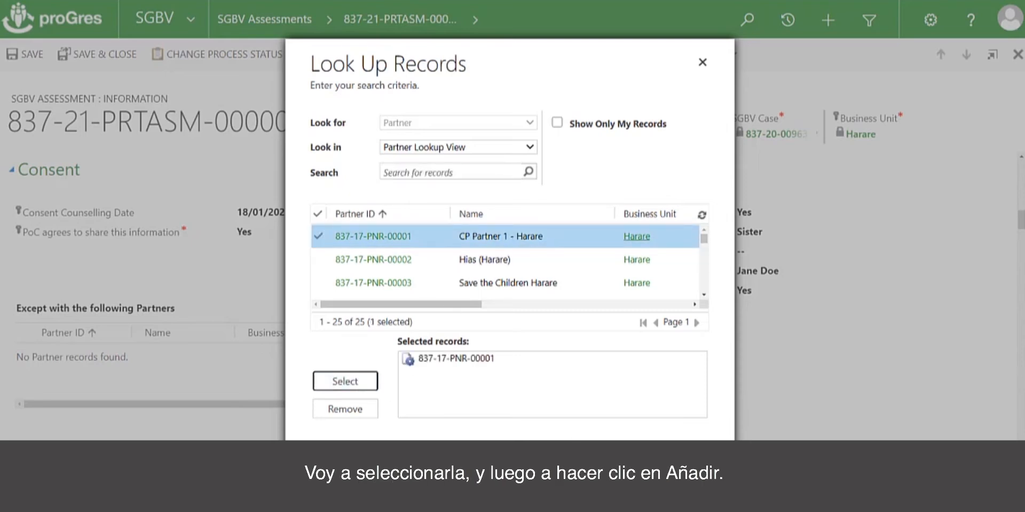
click(607, 470)
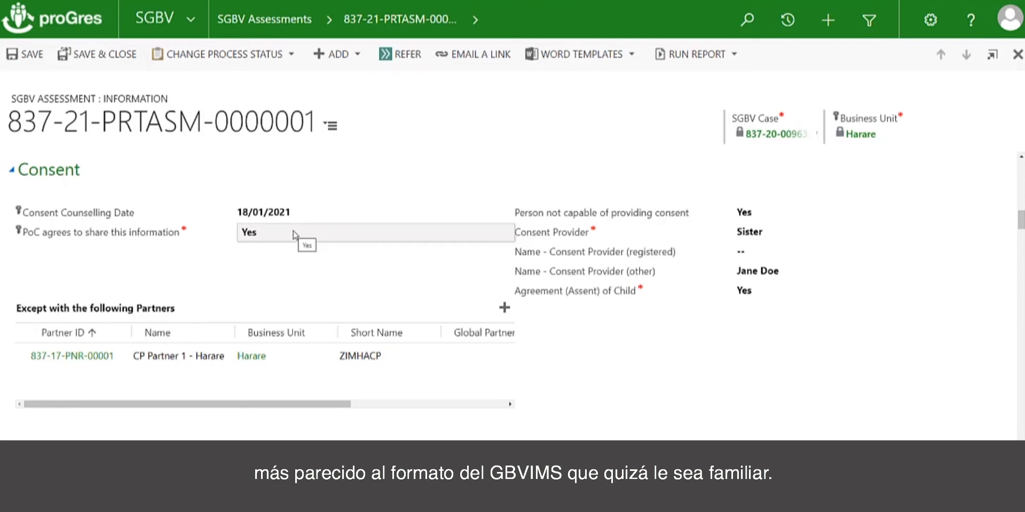
Choose Does not apply for the mandatory reporting laws question and leave the survivor informed on MR laws question blank.
scroll(314, 291, down, 4)
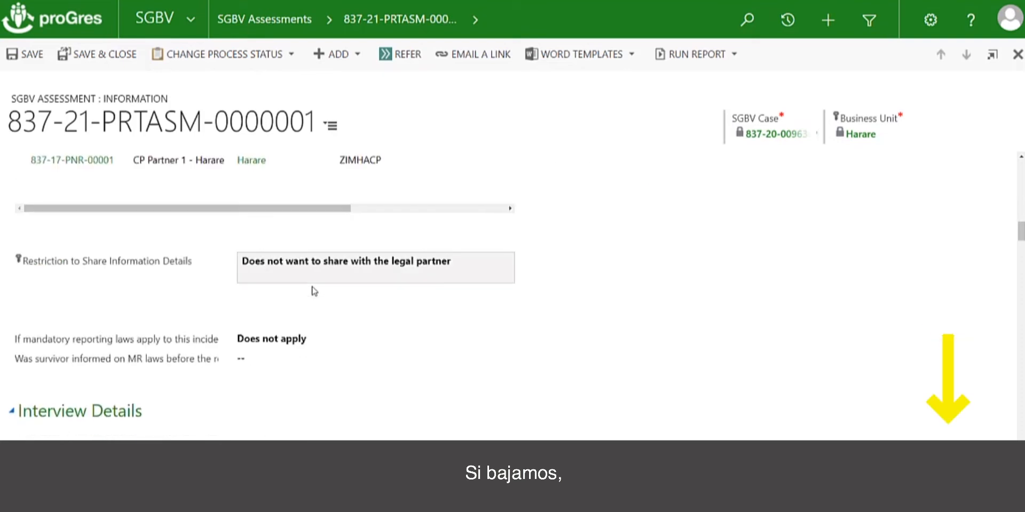
scroll(314, 291, down, 1)
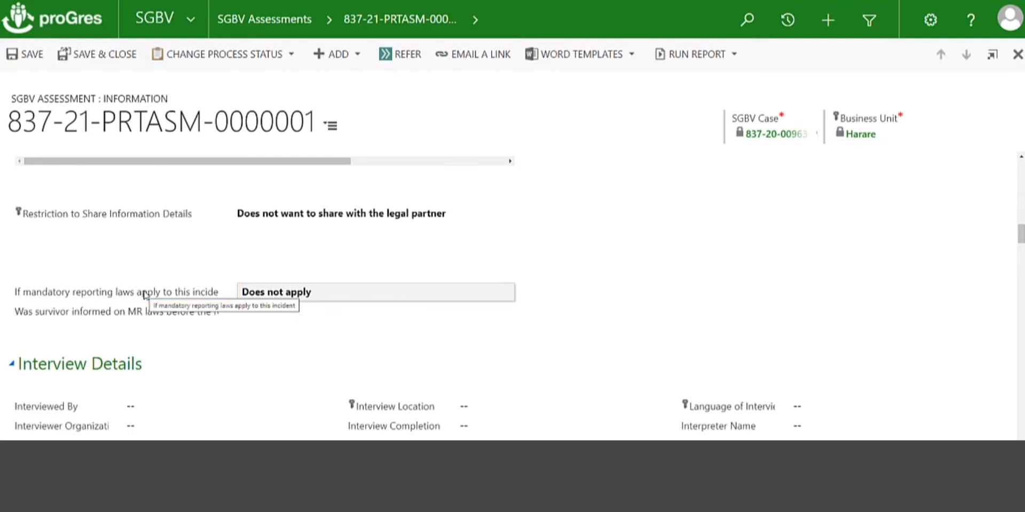
click(401, 288)
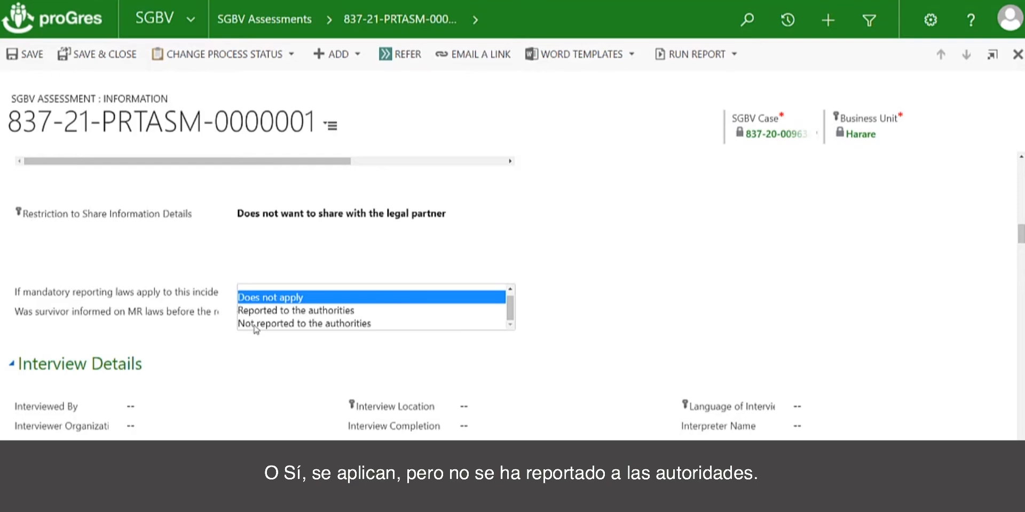
click(270, 298)
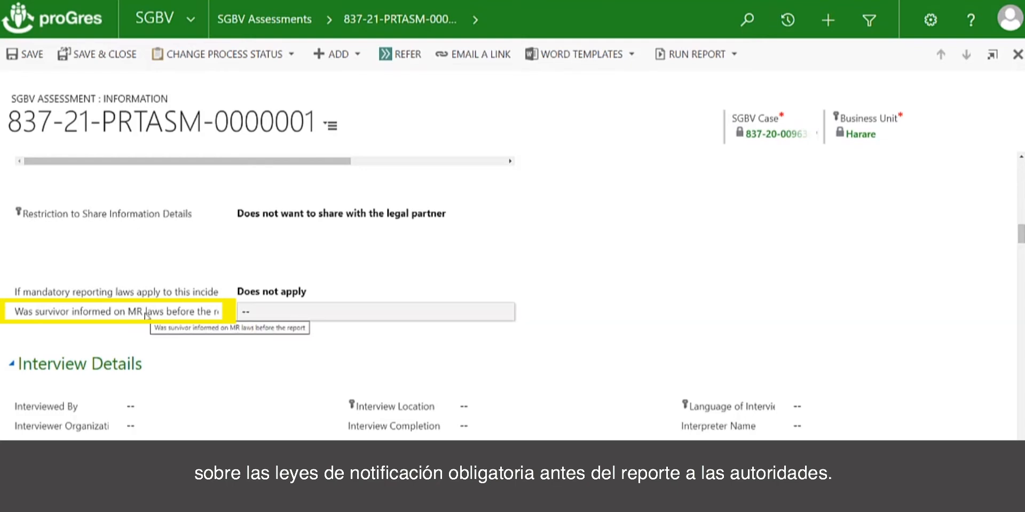
click(273, 313)
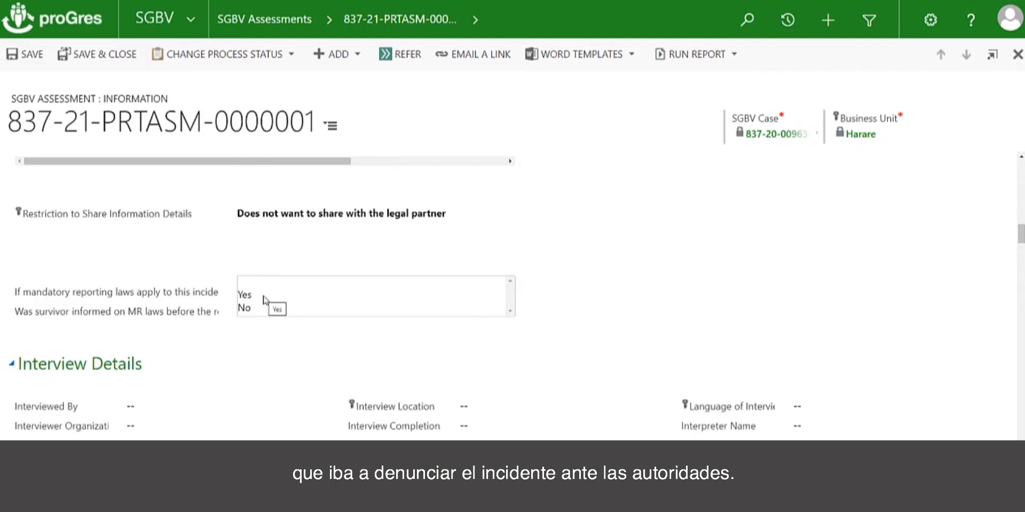
click(260, 346)
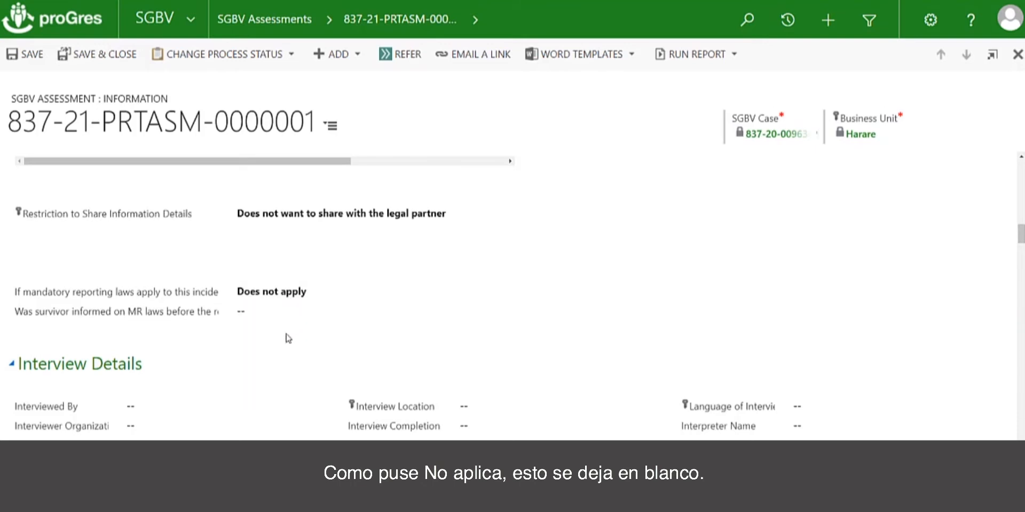
In Interview Details, look up the interviewer by surname and set that person as Interviewed By.
scroll(289, 338, down, 3)
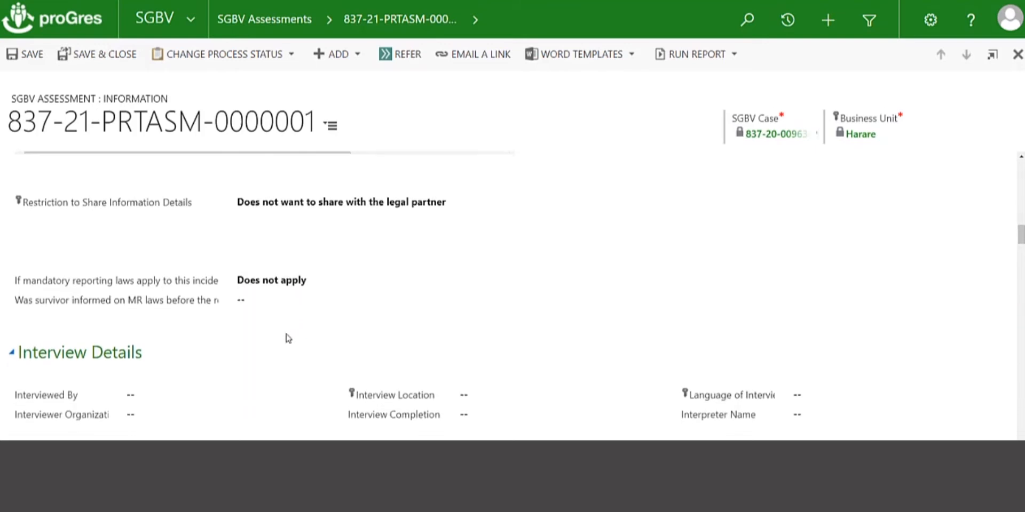
scroll(288, 337, down, 3)
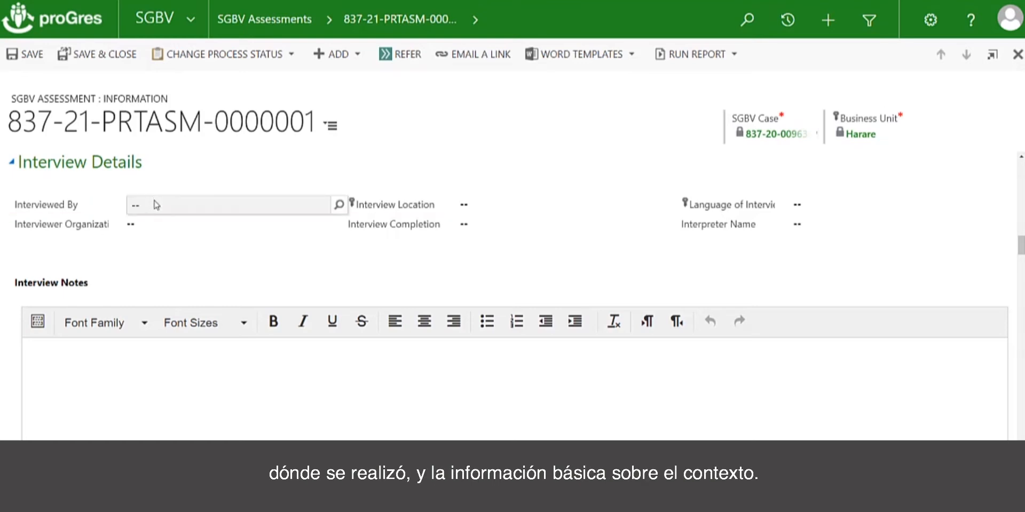
click(338, 205)
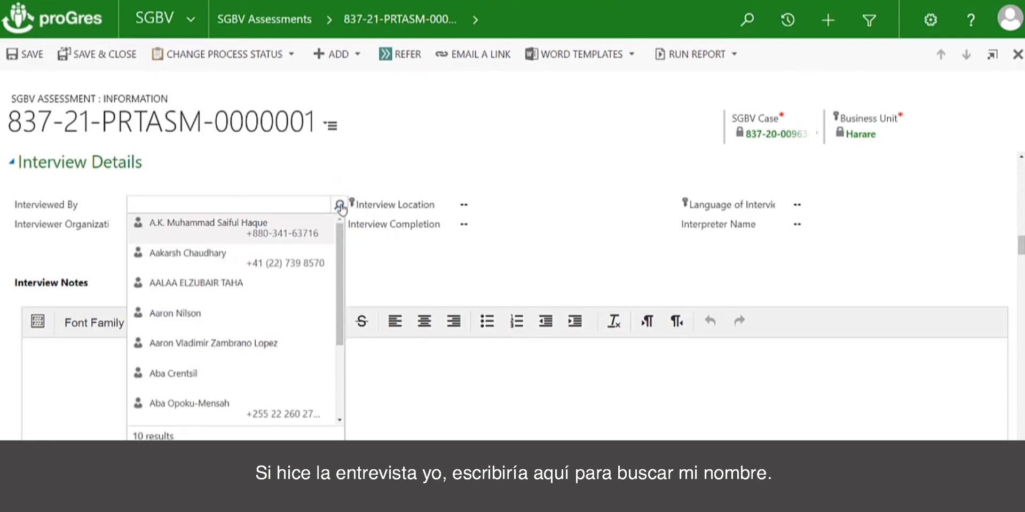
click(300, 205)
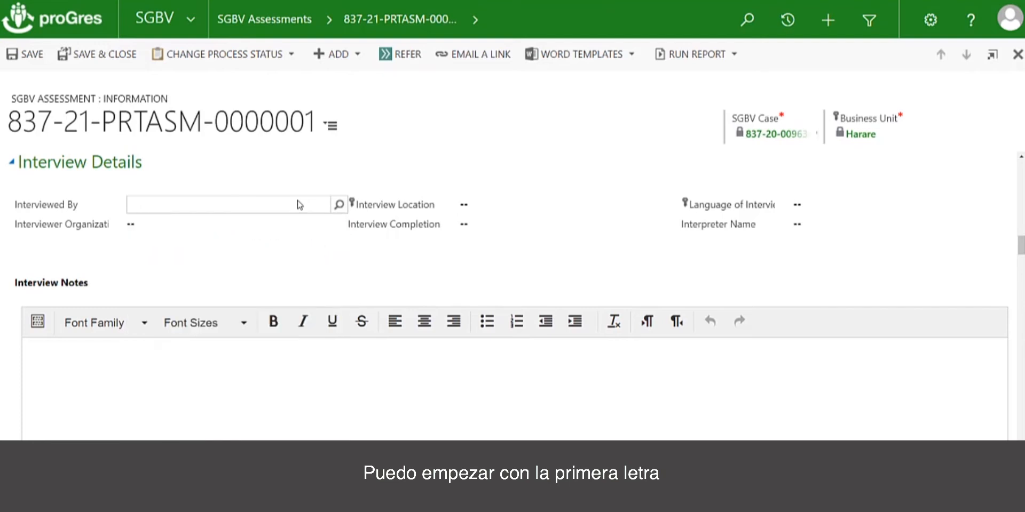
text(mcc)
click(344, 209)
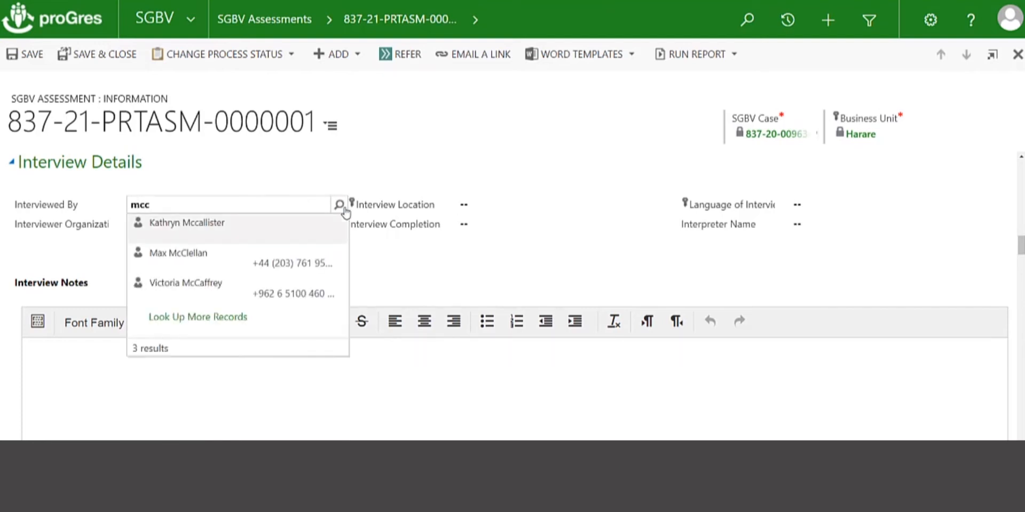
click(247, 225)
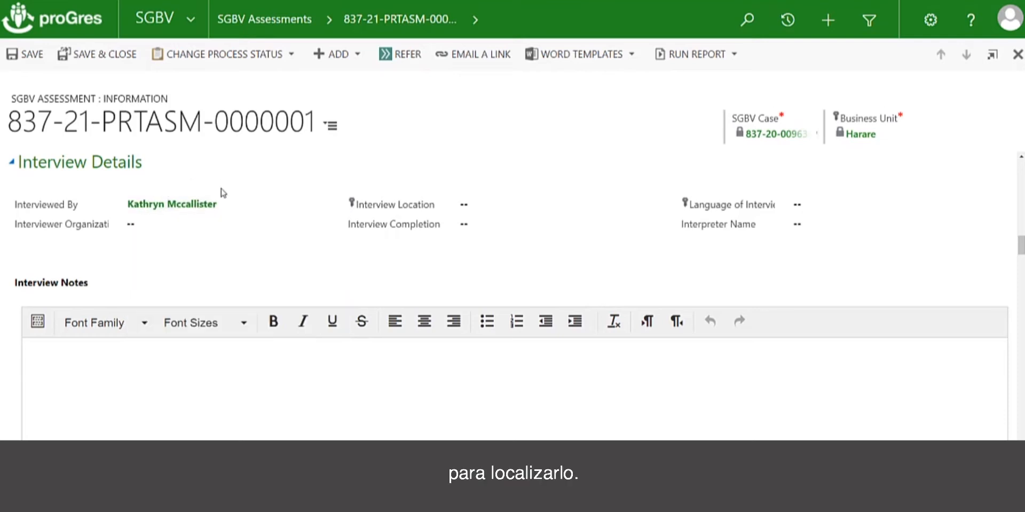
Look up "unhcr" for the interviewer's organization and choose the first UNHCR record.
click(156, 231)
click(337, 225)
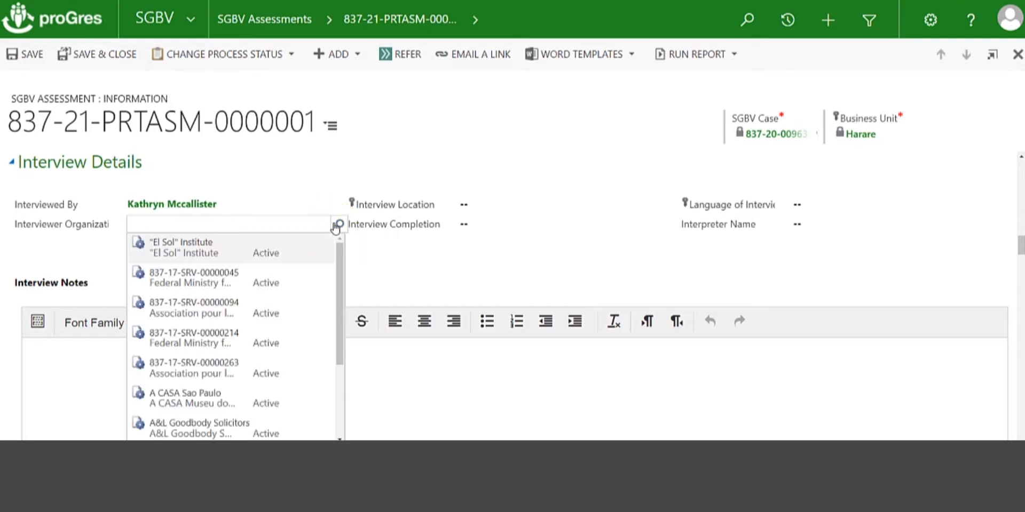
click(320, 228)
text(unhcr)
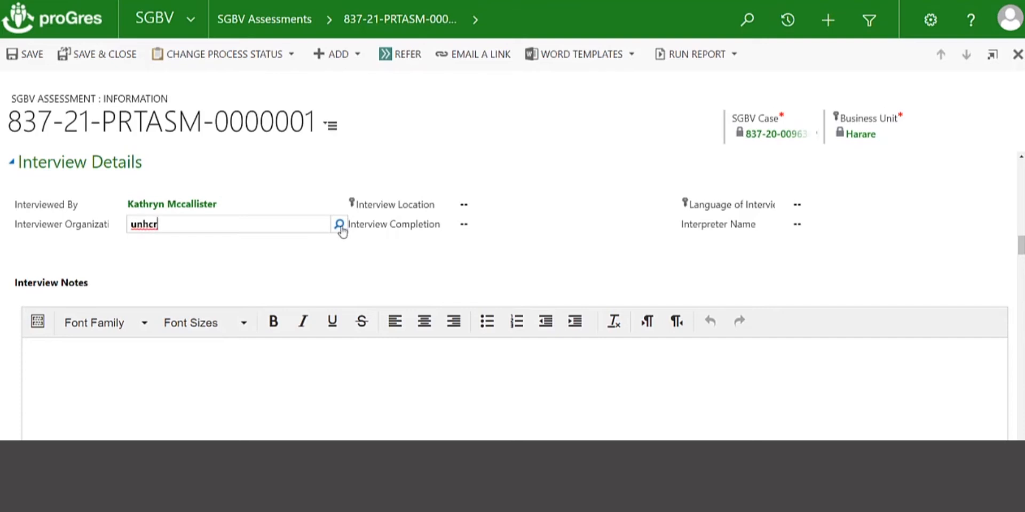
click(340, 226)
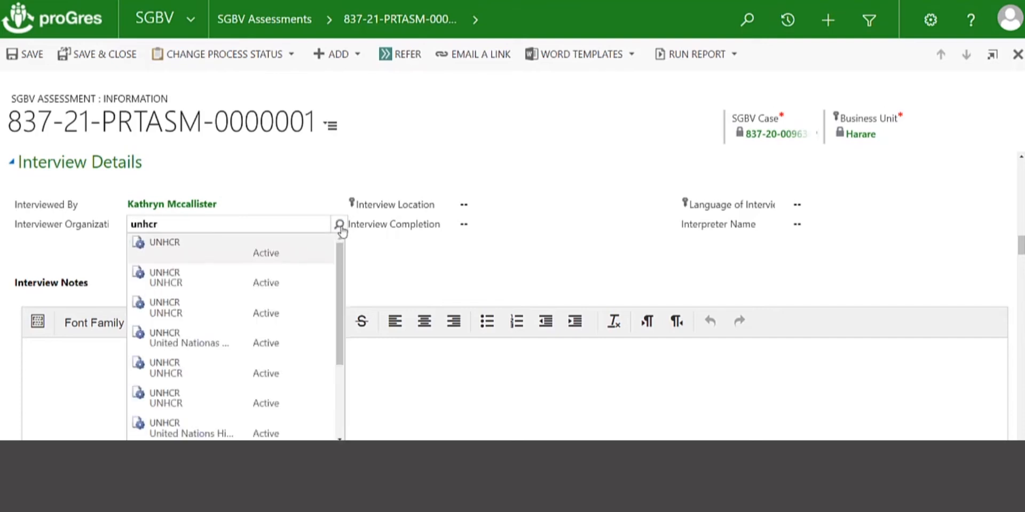
click(181, 250)
Enter "Women's Center" as the Interview Location and set the Interview Completion date to 04/01/2021.
click(509, 203)
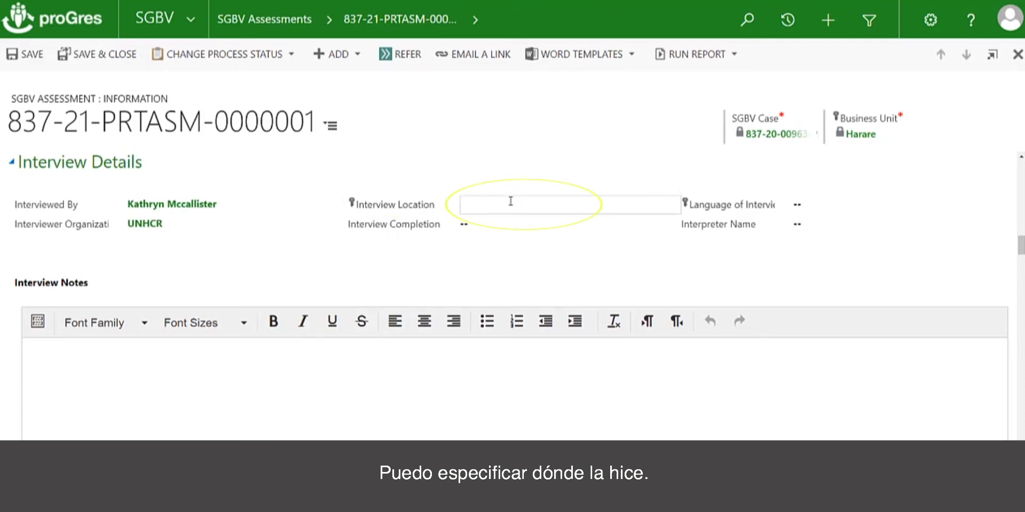
text(Women's Center)
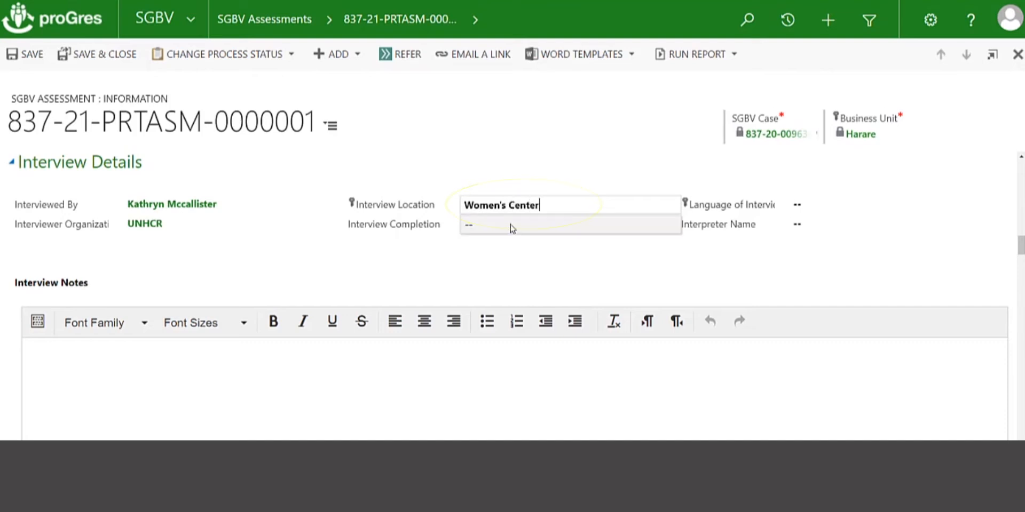
click(511, 230)
click(652, 225)
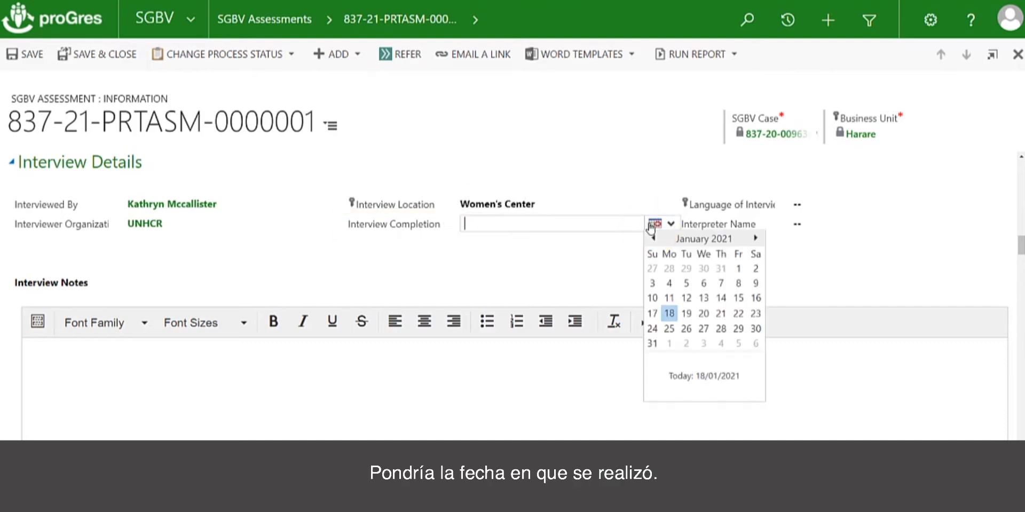
click(669, 284)
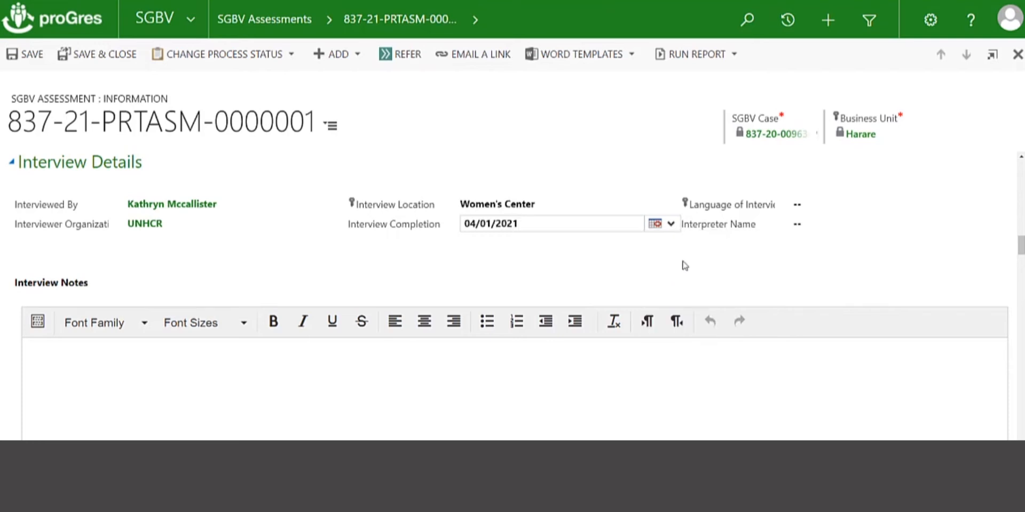
Examine the interview language and Interpreter Name fields, leaving both blank, and view the Interview Notes area.
click(807, 206)
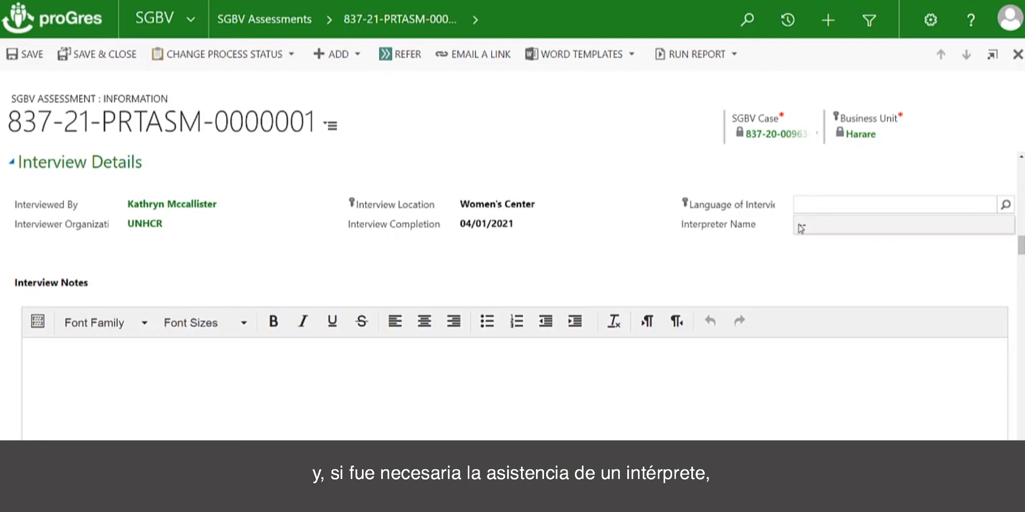
click(801, 226)
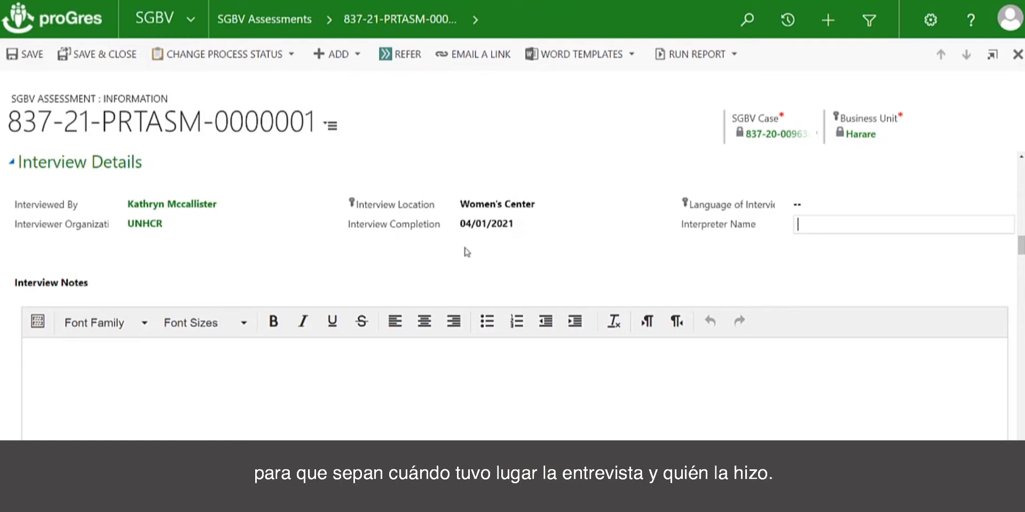
scroll(378, 257, down, 2)
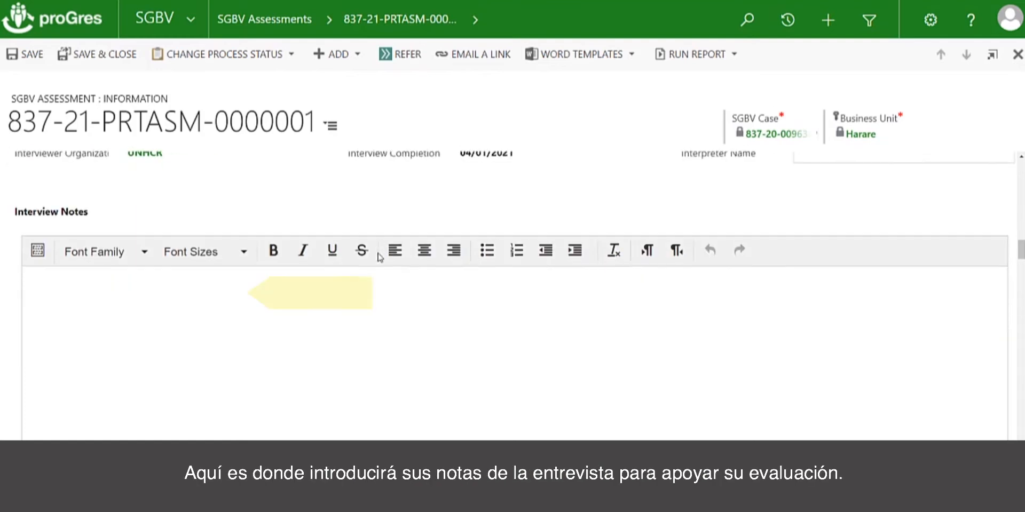
View the Interview Notes editor, leaving it blank, and check the lookup for Assessment By in the Assessment section, keeping the existing person.
click(245, 299)
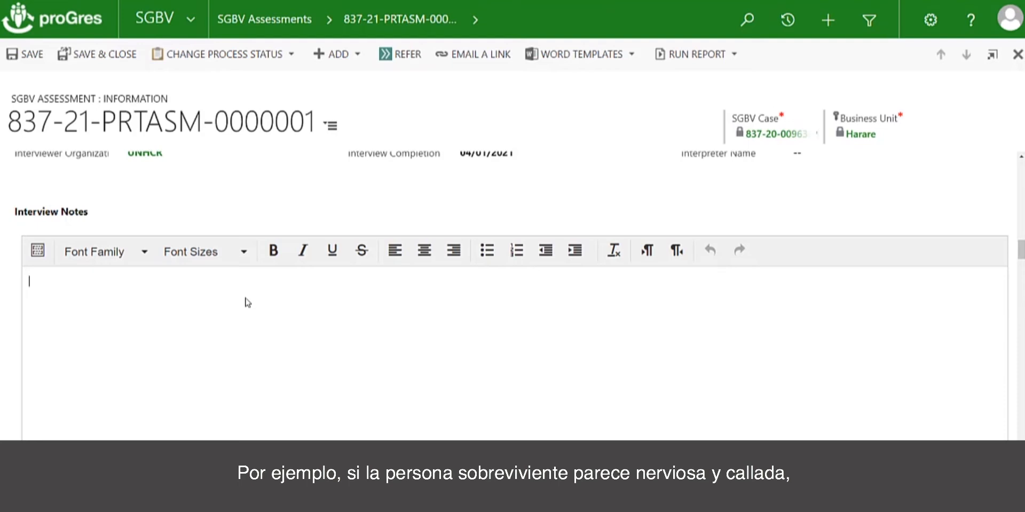
click(247, 302)
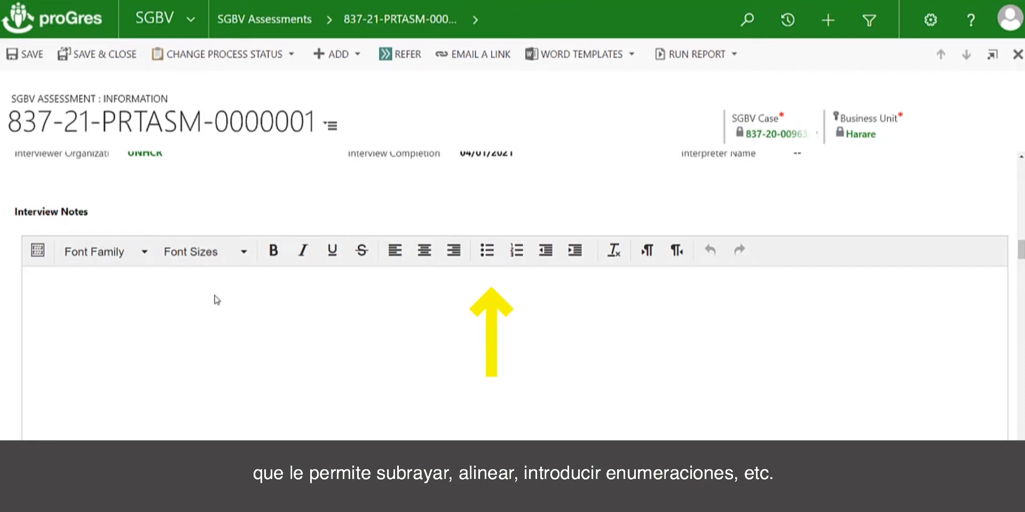
scroll(219, 304, down, 1)
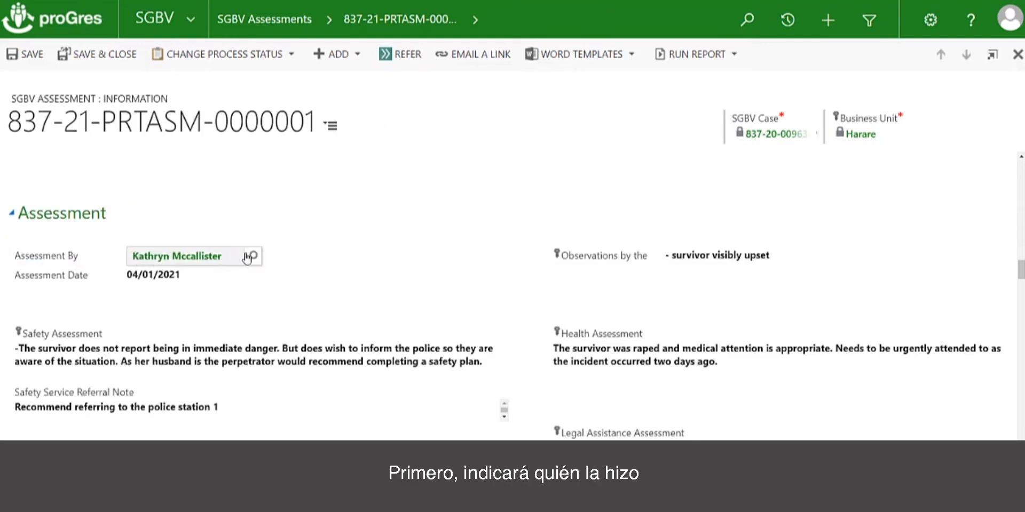
click(255, 257)
click(255, 258)
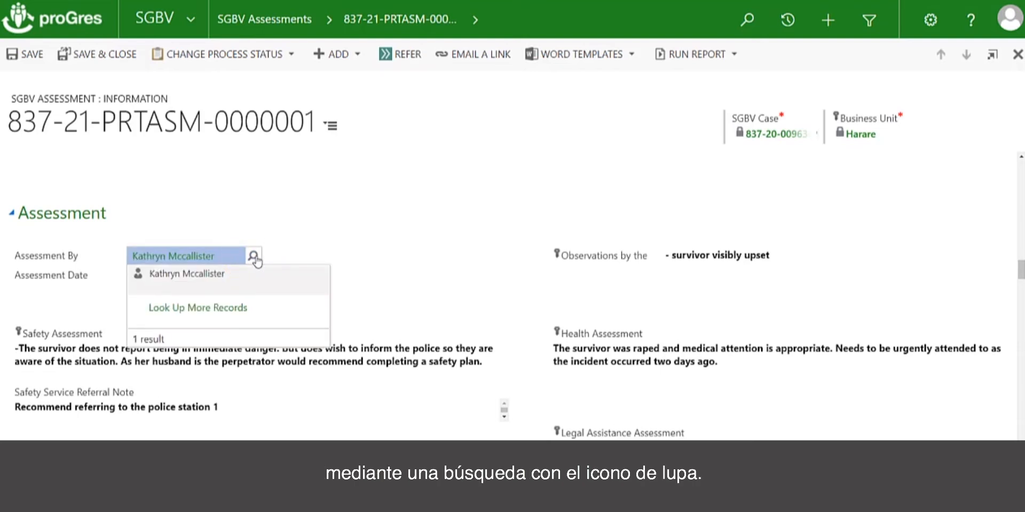
click(205, 231)
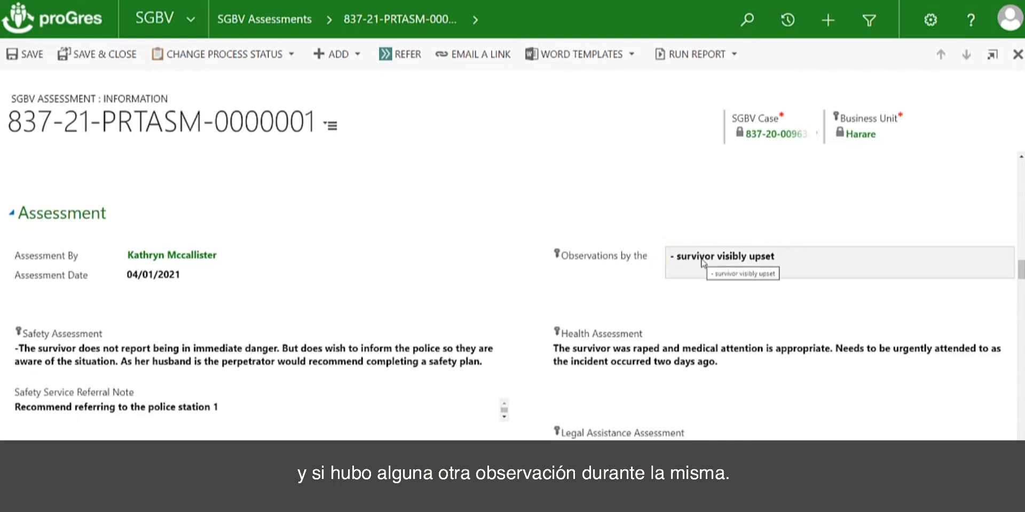
Review the Assessment section's entries on observations, safety, health, legal assistance, psychosocial and economic well-being, education, durable solutions and other needs.
scroll(535, 219, down, 3)
scroll(536, 219, down, 2)
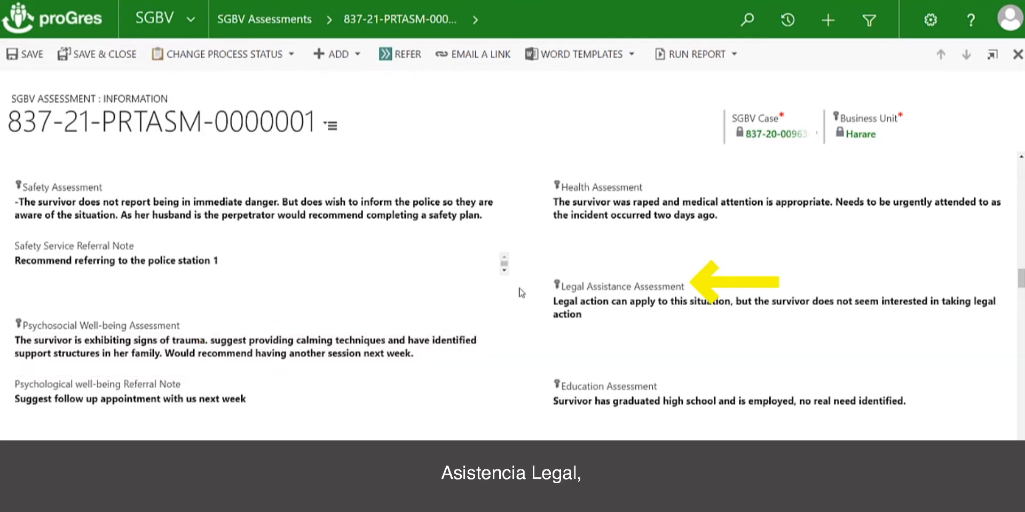
scroll(521, 293, down, 2)
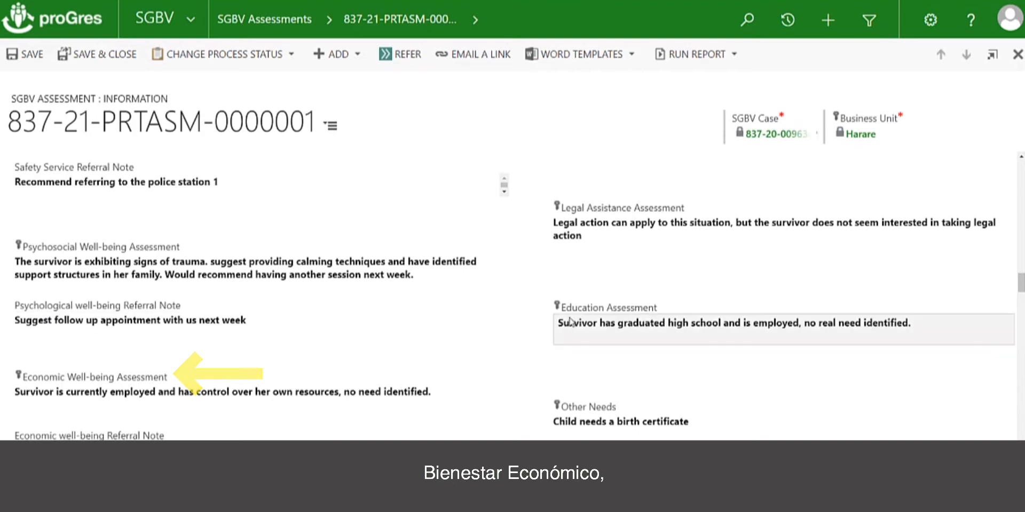
scroll(545, 318, down, 3)
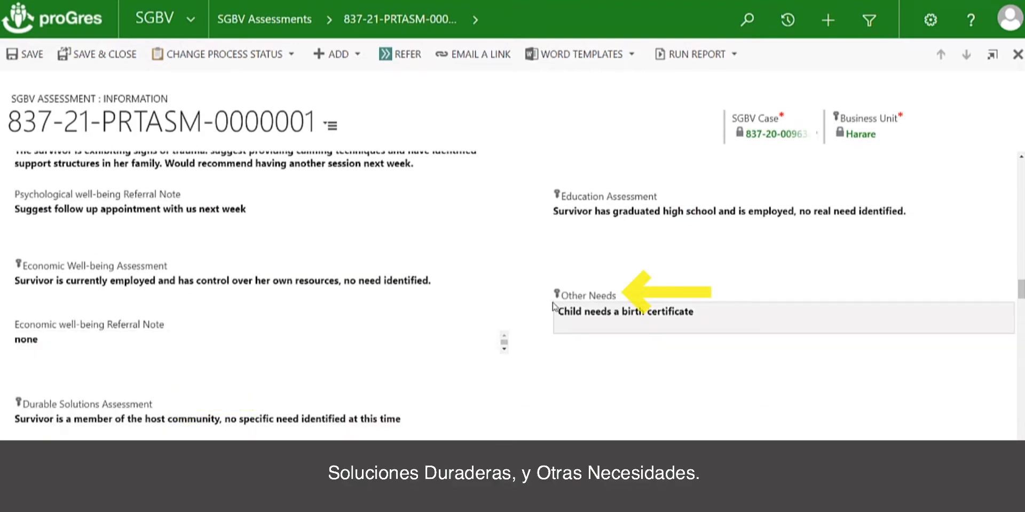
scroll(487, 304, up, 7)
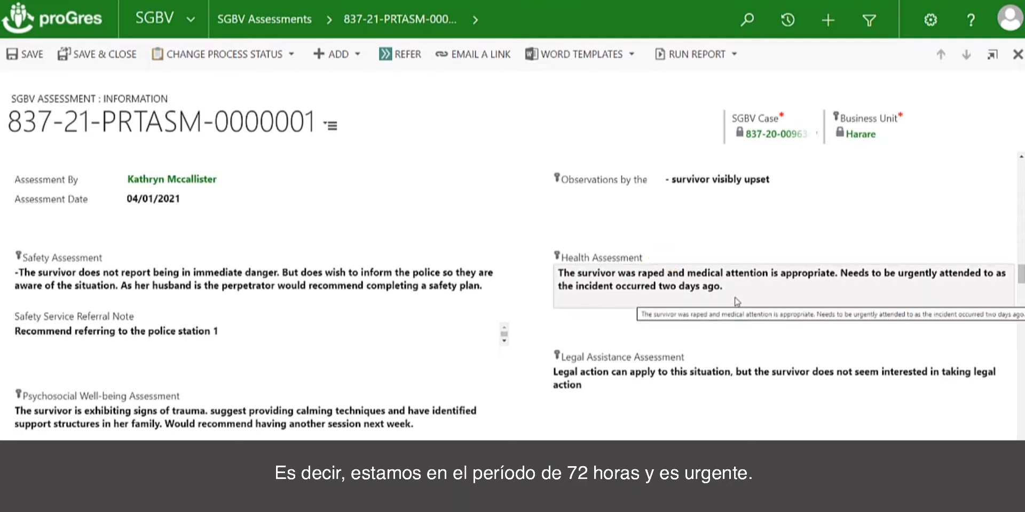
scroll(737, 302, down, 2)
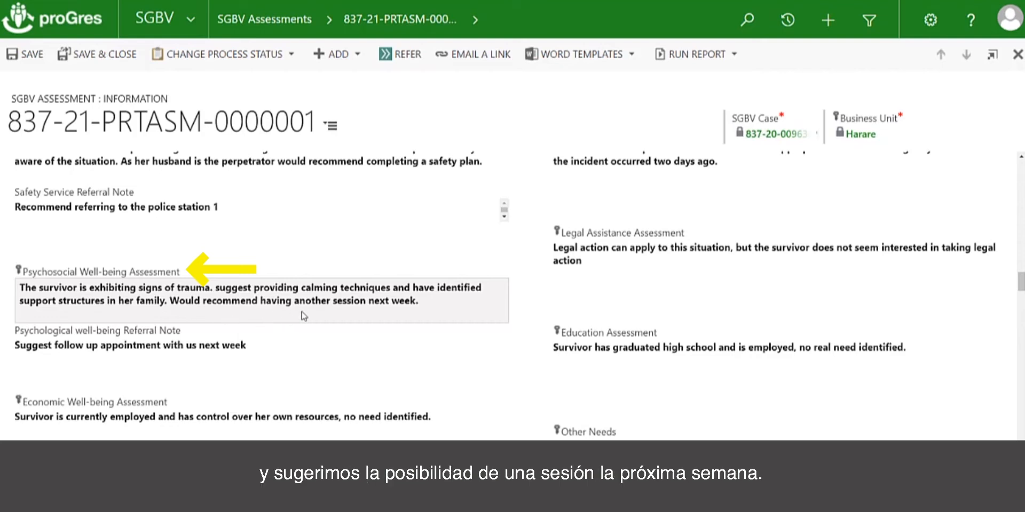
scroll(395, 307, down, 1)
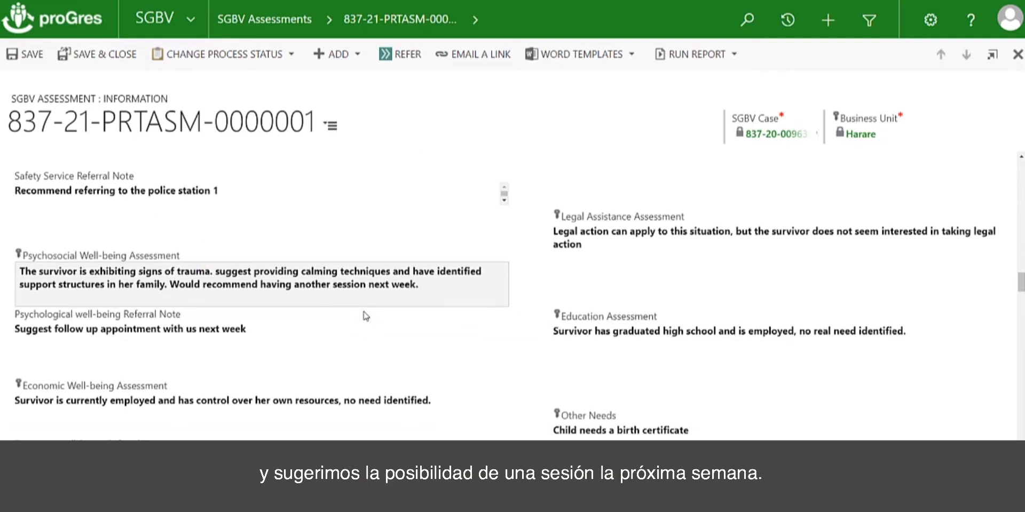
scroll(420, 299, down, 1)
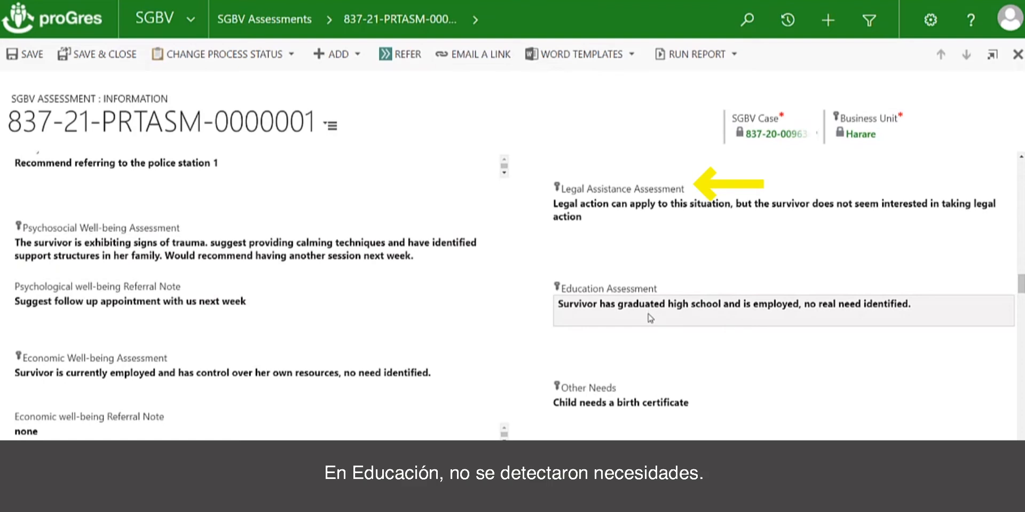
scroll(650, 319, down, 1)
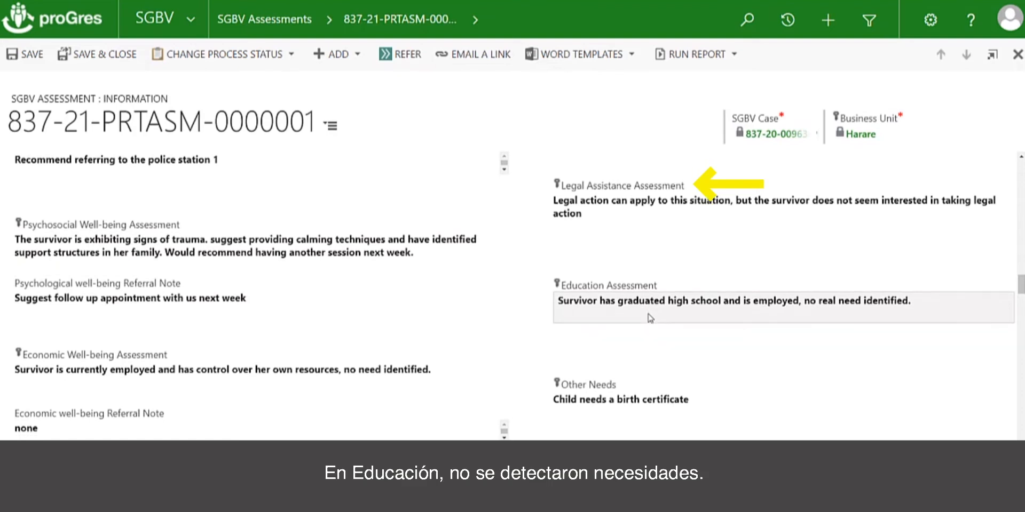
scroll(651, 319, down, 3)
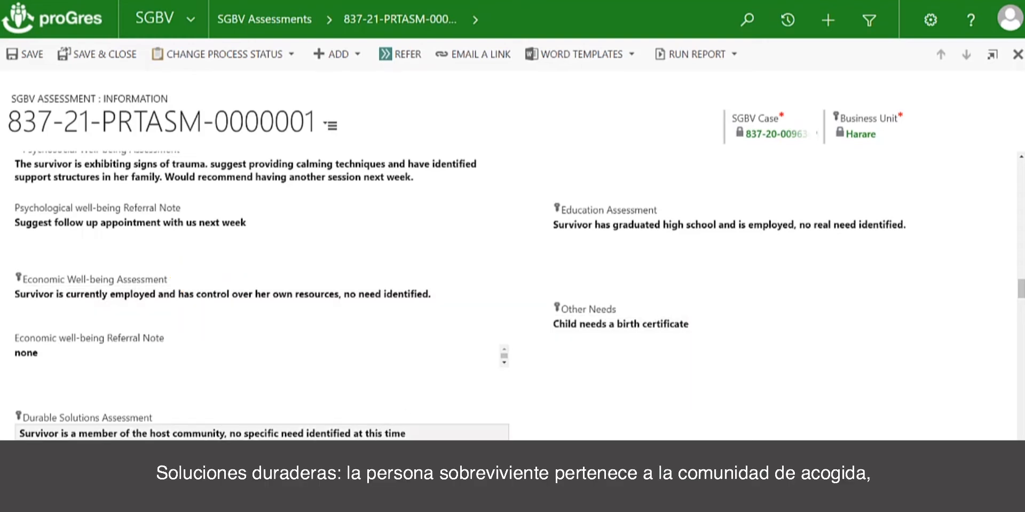
scroll(301, 409, down, 2)
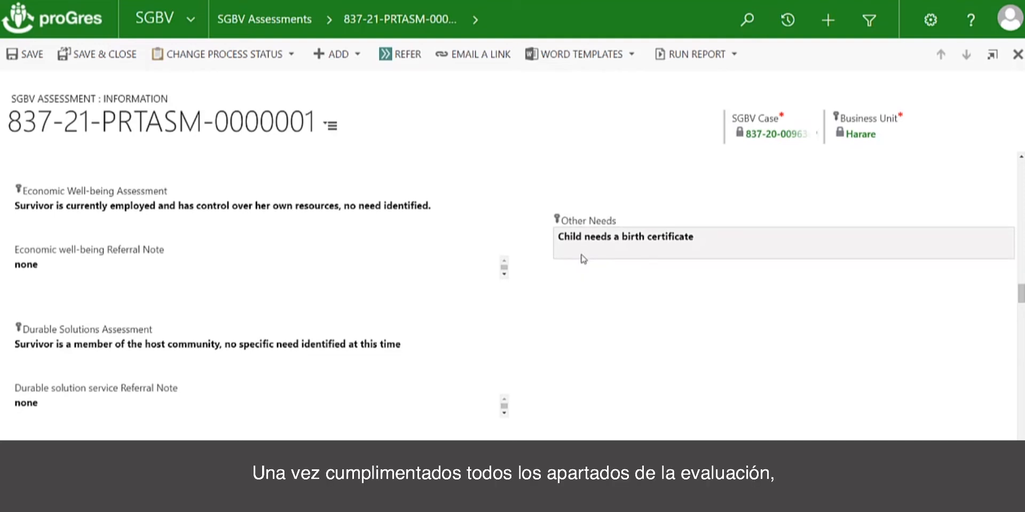
scroll(583, 259, up, 2)
scroll(583, 260, up, 5)
scroll(583, 259, down, 5)
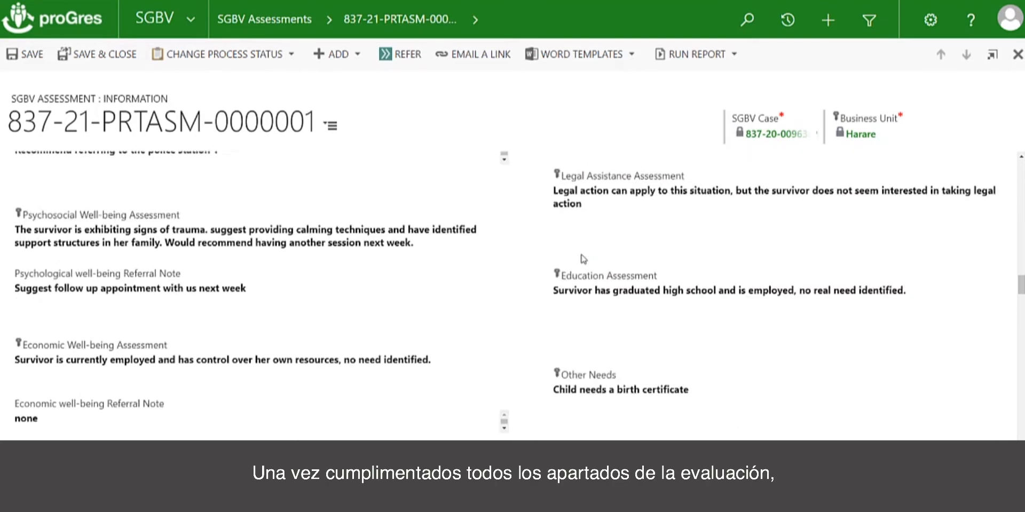
Fill in the Analysis: survivor seems safe for the time being, needs on-going psychosocial support, safety and health referrals, and documentation for the childs birth certificate.
scroll(583, 259, down, 5)
click(107, 295)
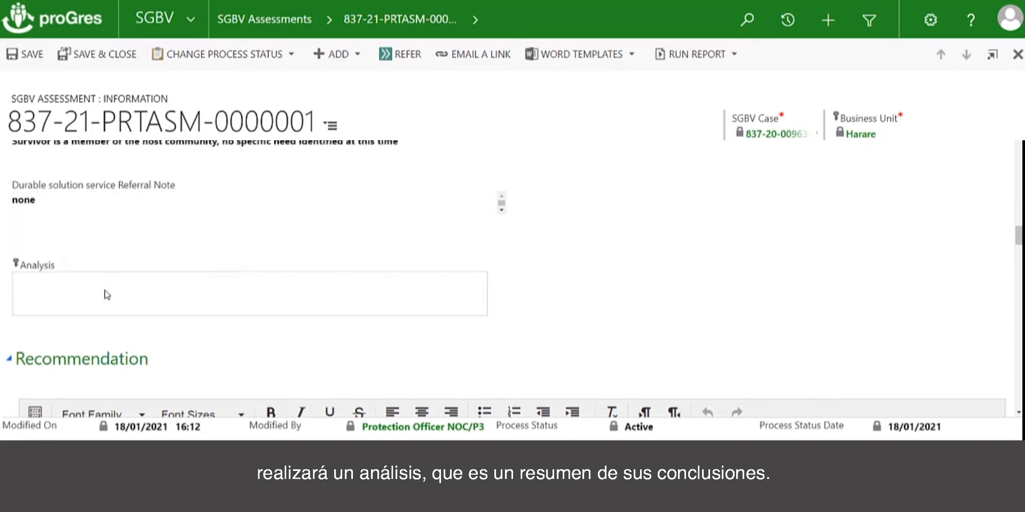
text(Overall, the )
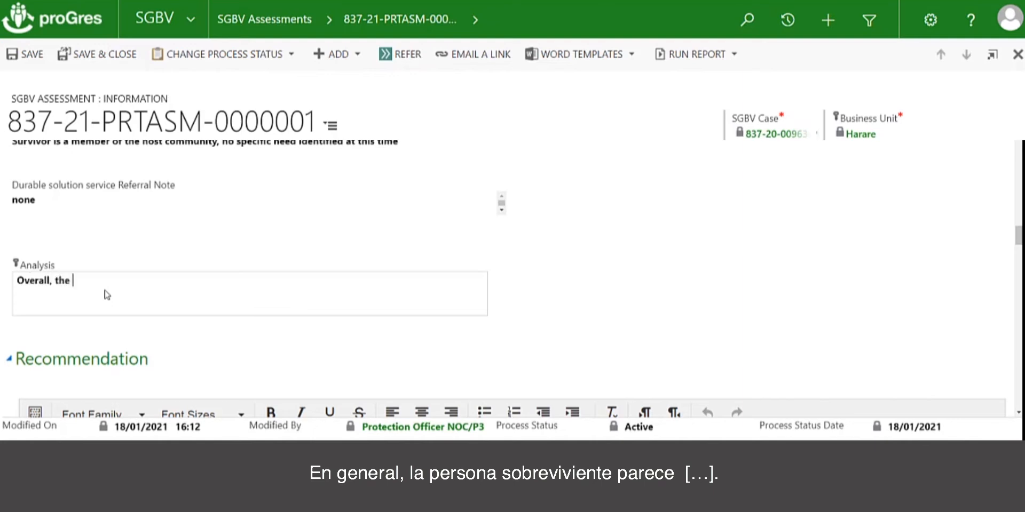
text(survivor seems to be)
text(safe for the time being, but in need of on-going psychosocial support.  She is in need of safety and health referrals as well as documentation for the childs birth certificate.)
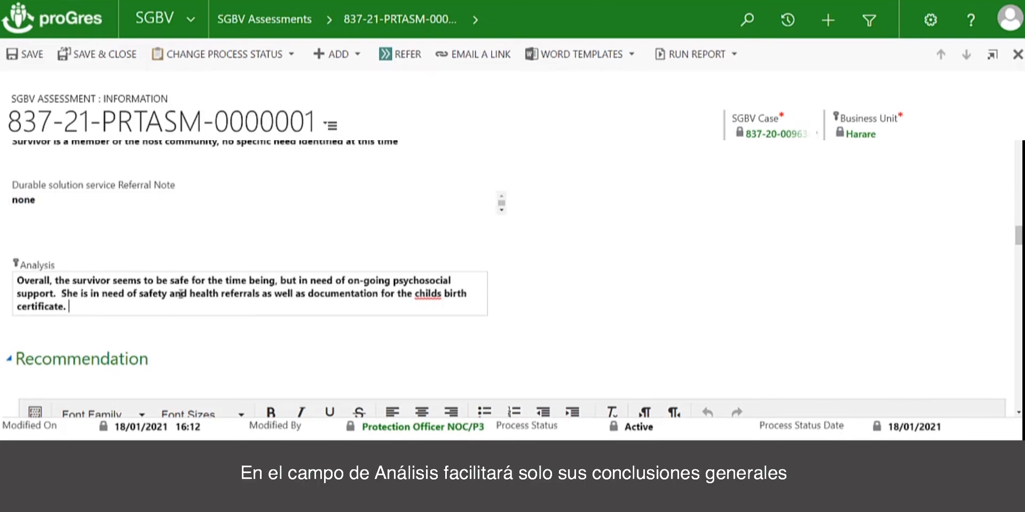
Start the Recommendation text with the heading "Recommend:" and the line "Safety: refer to the police and safety plan".
scroll(271, 264, down, 1)
scroll(271, 265, down, 2)
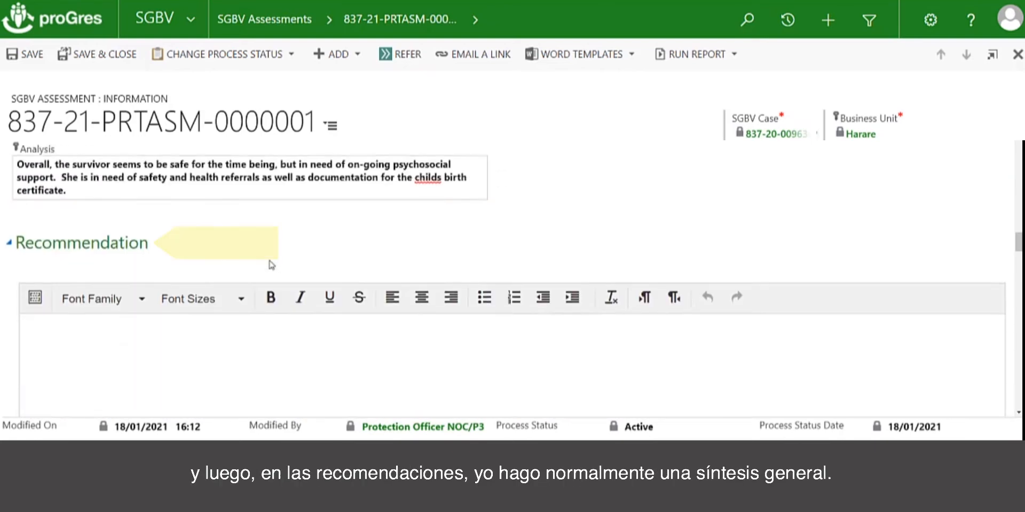
click(76, 327)
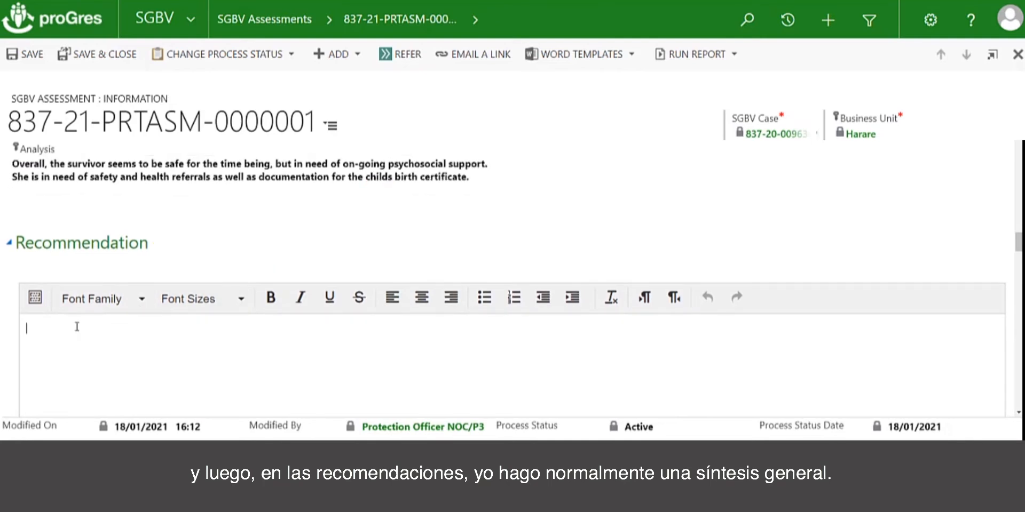
text(Recommend: S)
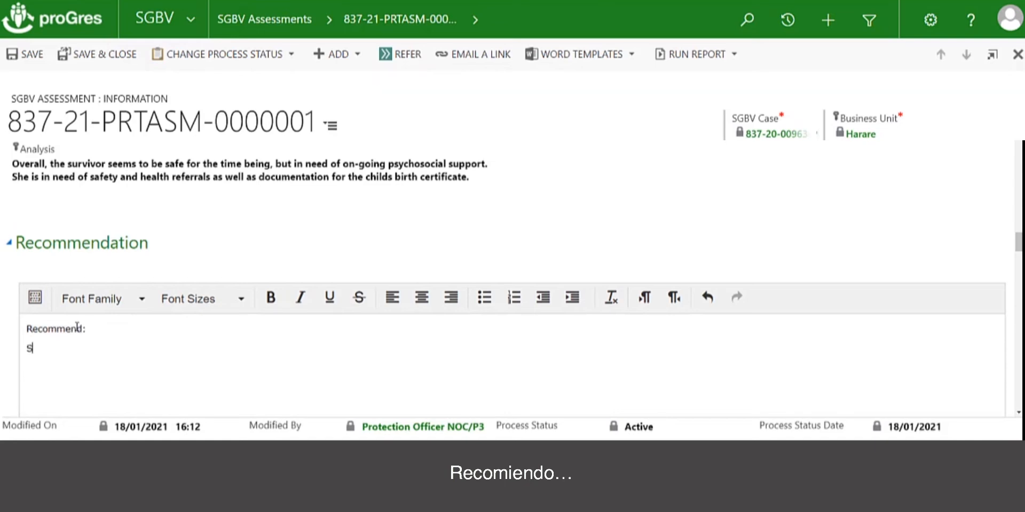
text(afety: refer to )
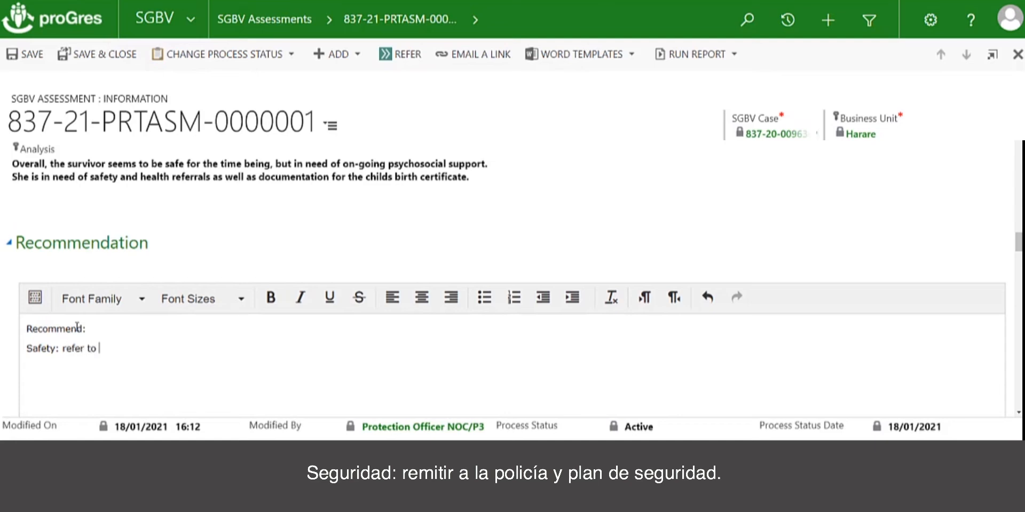
text(the police and safety plan)
key(Return)
Add the line "Health: Medical treatment for rape" to the Recommendation.
text(He)
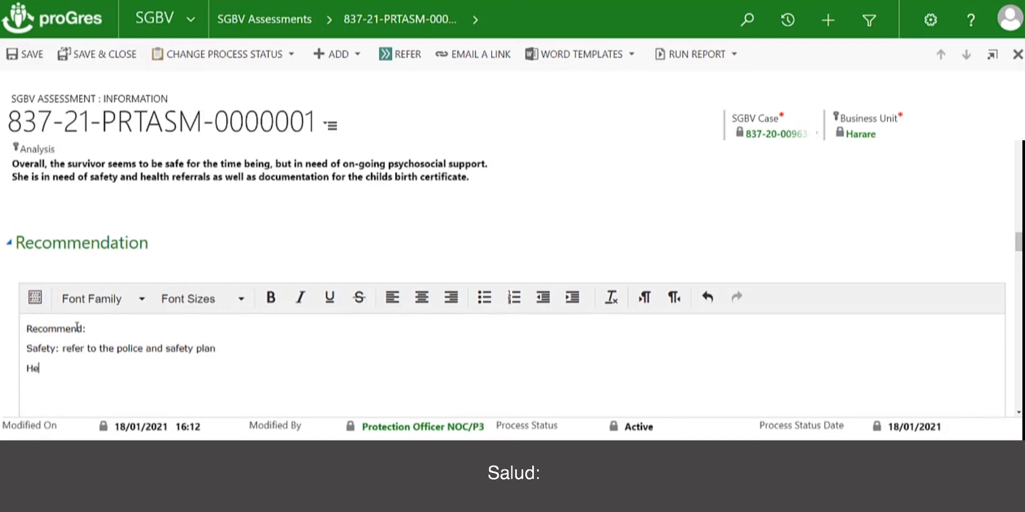
text(alth: Medical )
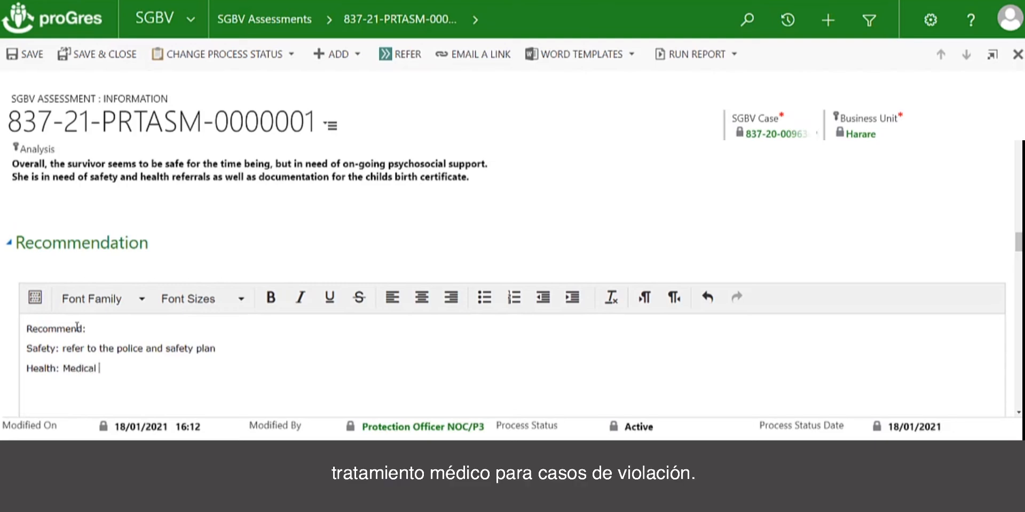
text(treatment for )
text(reap)
key(BackSpace)
key(BackSpace)
text(ape)
key(Return)
Add the line "PSS: trauma calming techniques as well as weekly PSS sessions" to the Recommendation.
text(Ps)
key(BackSpace)
text(SS)
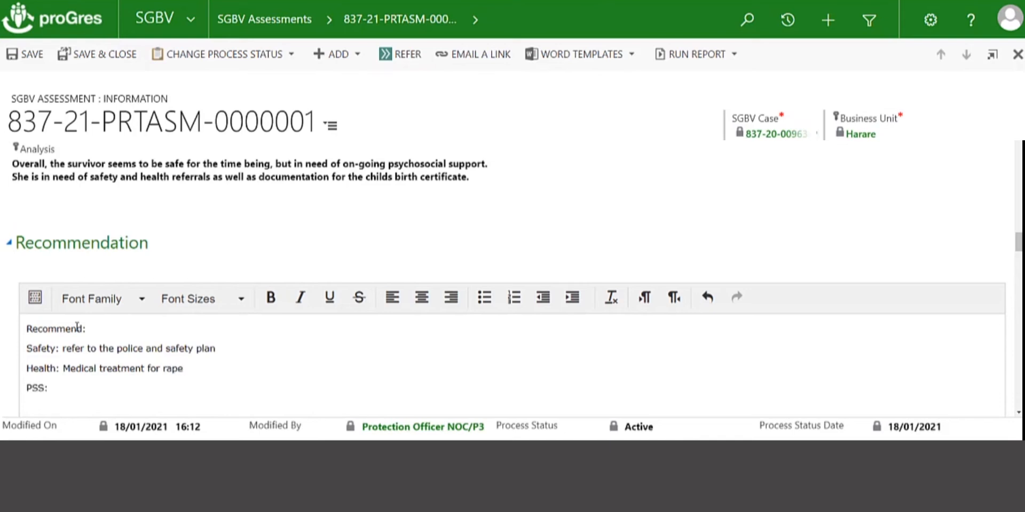
text(: tra)
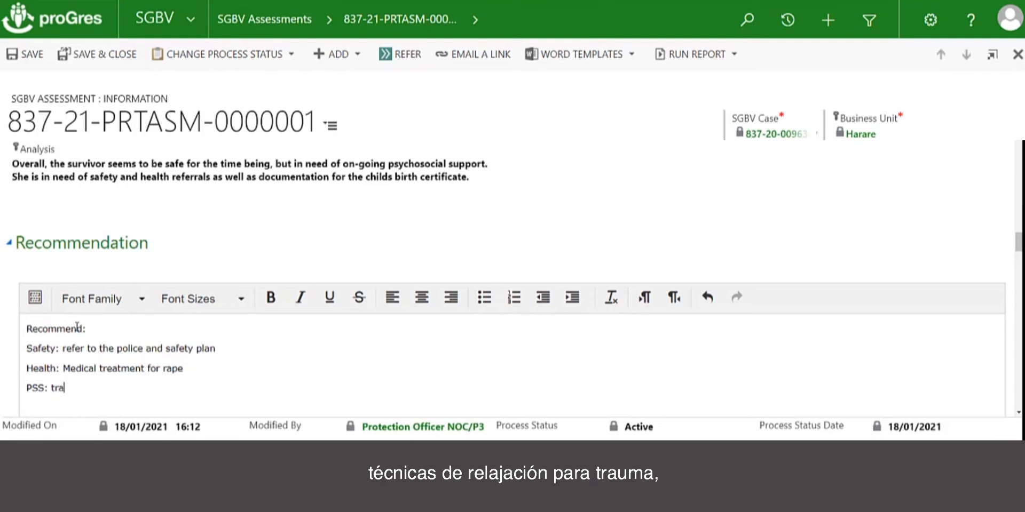
text(uma calming techniq)
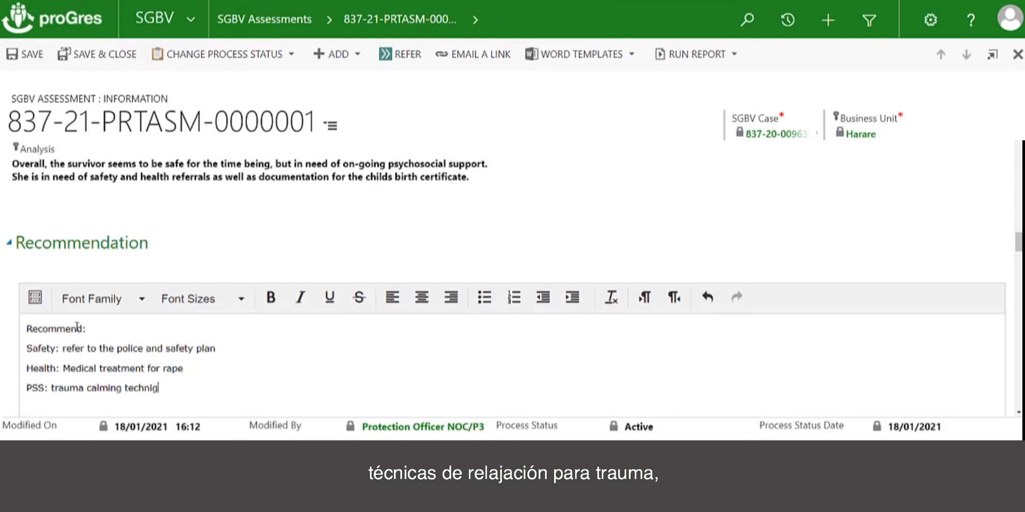
text(ues as well as weekly PSS sessions)
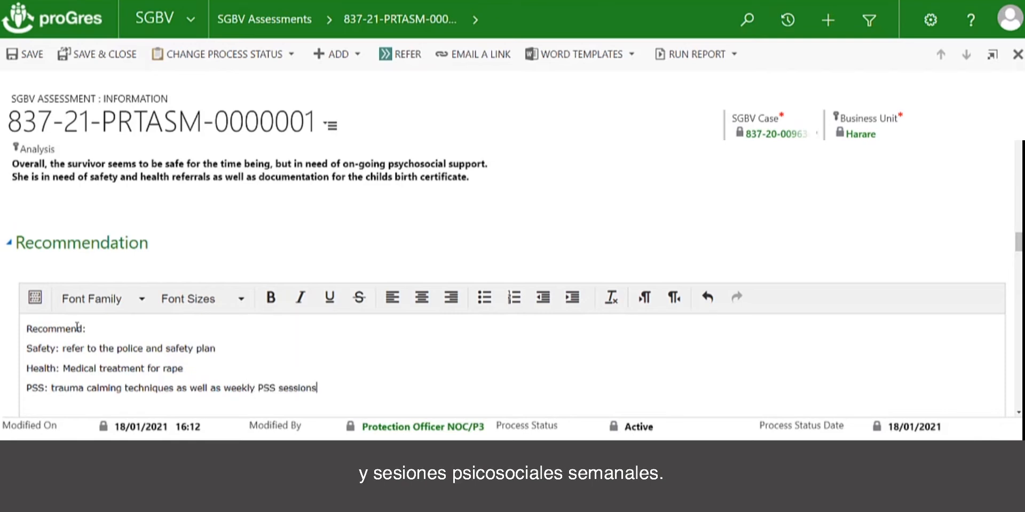
key(Return)
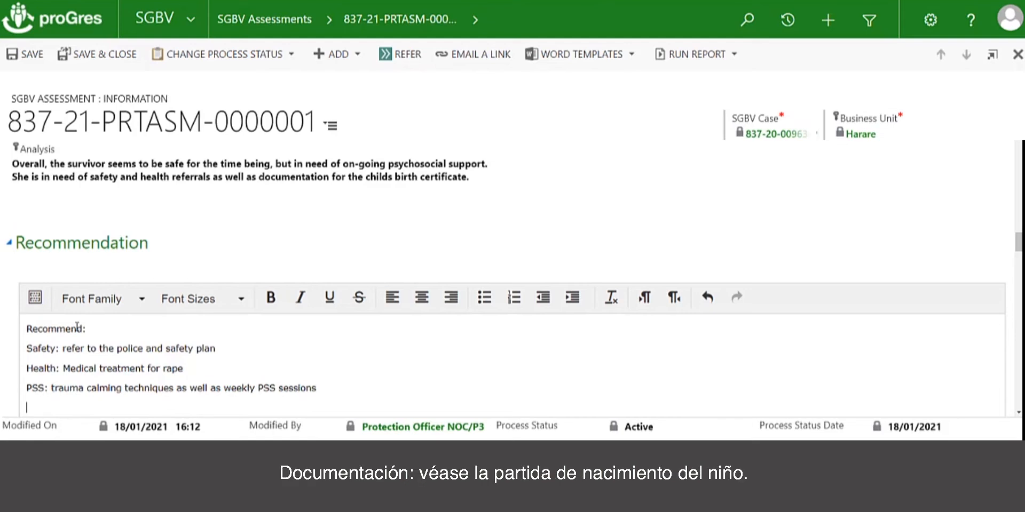
Add the line "Documentation: refer for birth certificate for child" to the Recommendation.
text(Documentation: Child)
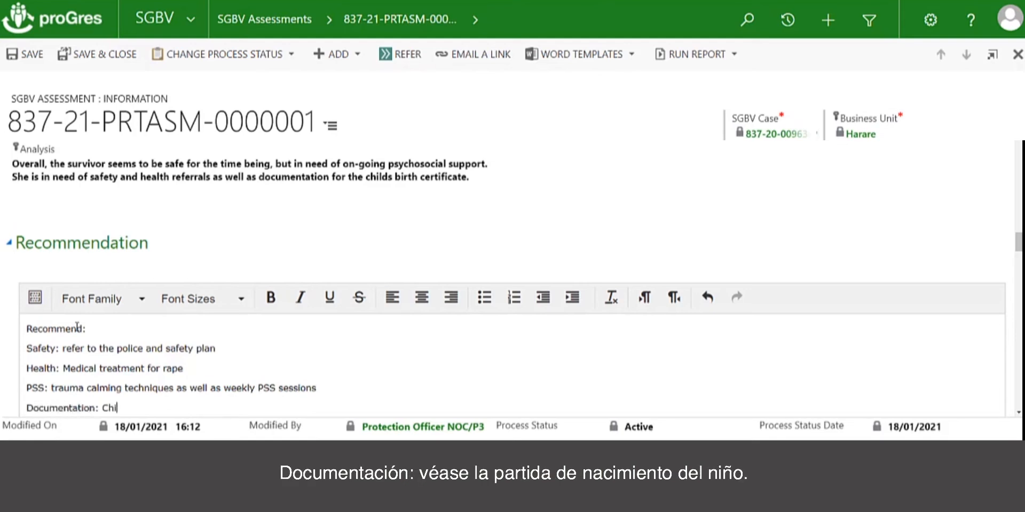
key(BackSpace)
key(BackSpace)
text(refer for birth certificatio)
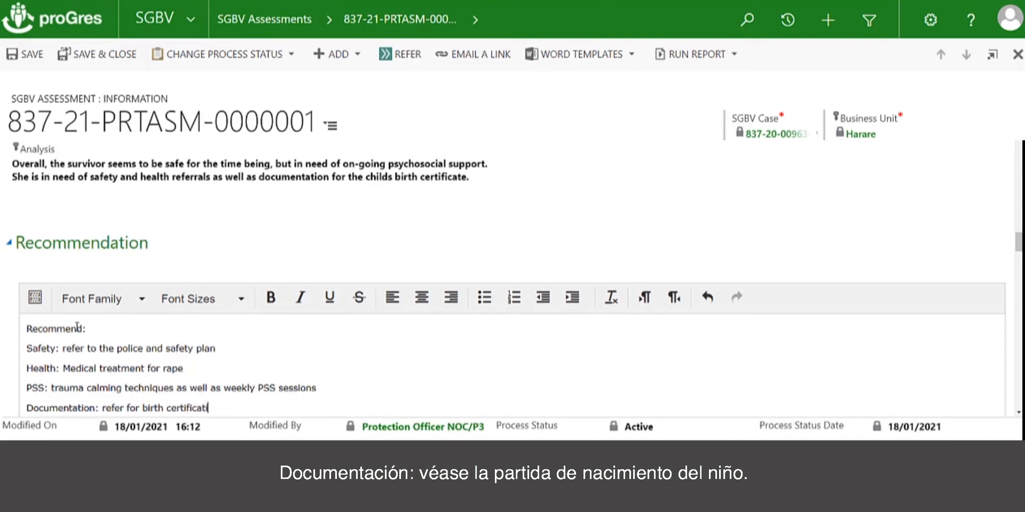
text(e for child)
Compare the findings in the Assessment and Analysis fields with the written Recommendation list.
scroll(198, 298, up, 6)
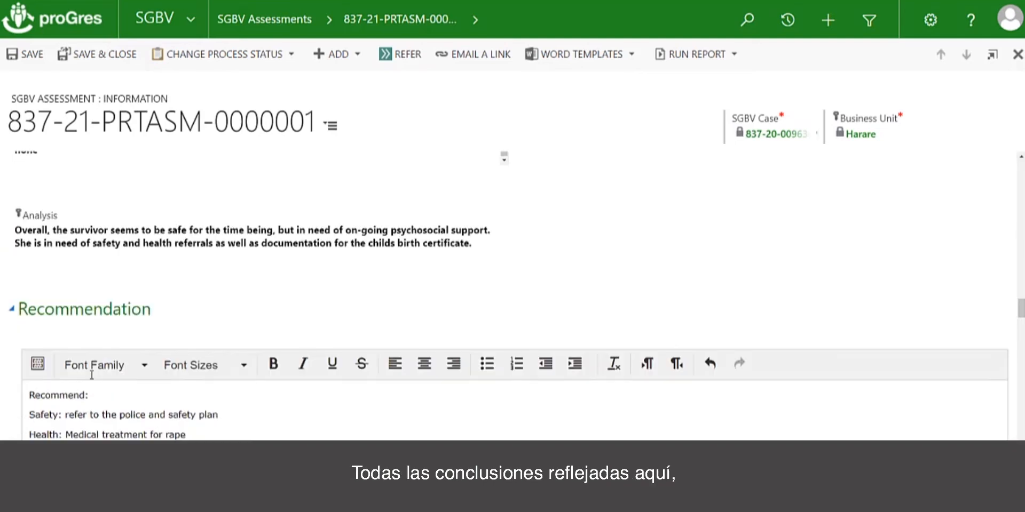
scroll(195, 321, up, 8)
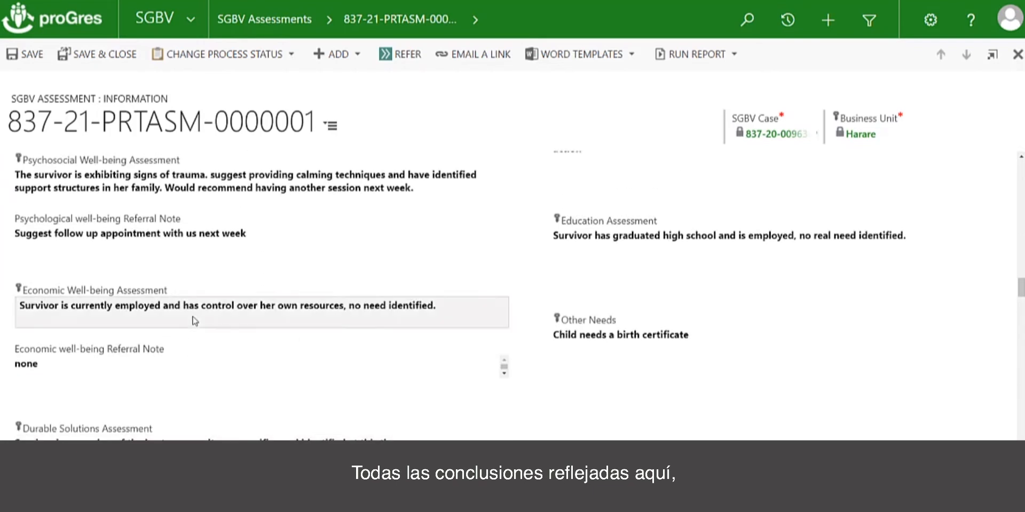
scroll(195, 321, up, 1)
scroll(195, 320, down, 3)
scroll(195, 320, down, 10)
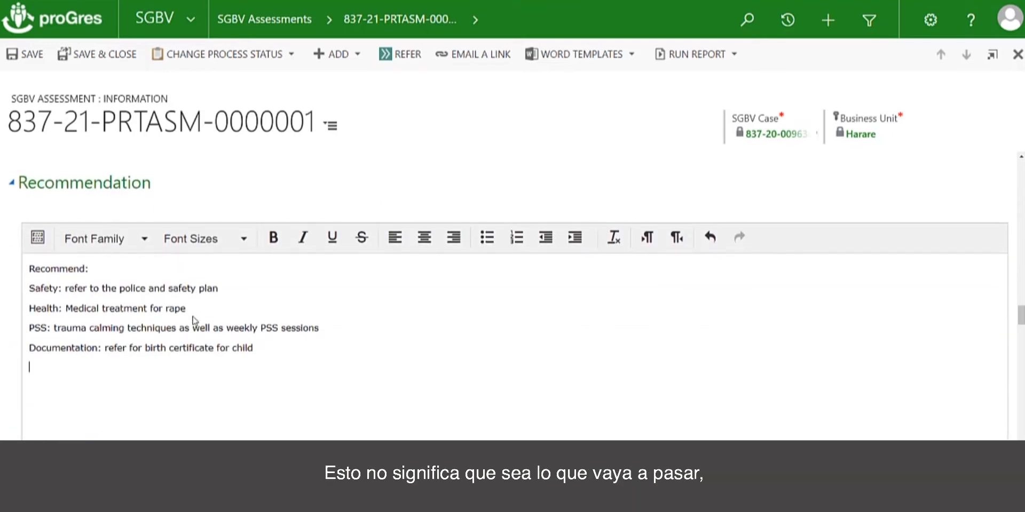
In Referrals, set the safety service referral to Yes and the consent to share information to "Yes - with exceptions (detail in Referral notes)".
scroll(194, 320, down, 3)
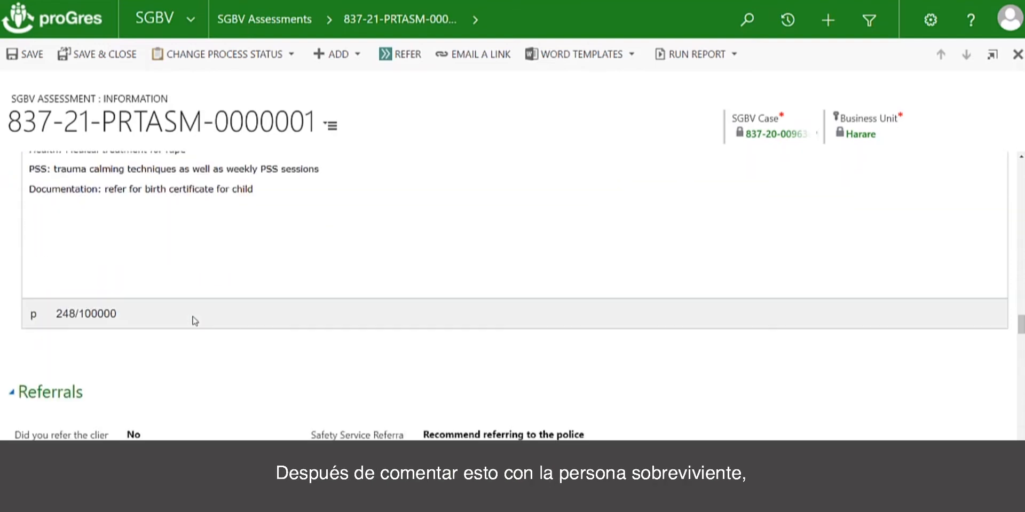
scroll(194, 321, down, 1)
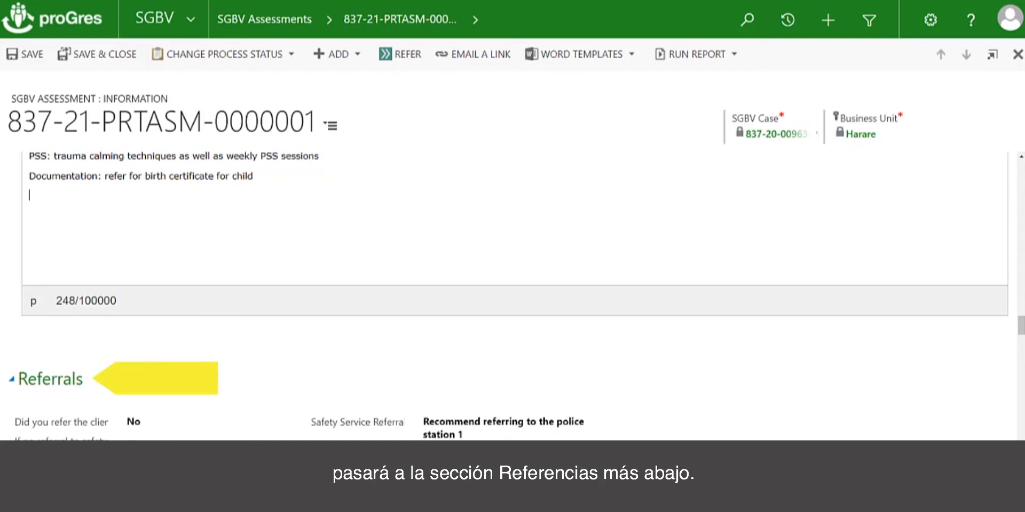
scroll(125, 350, down, 1)
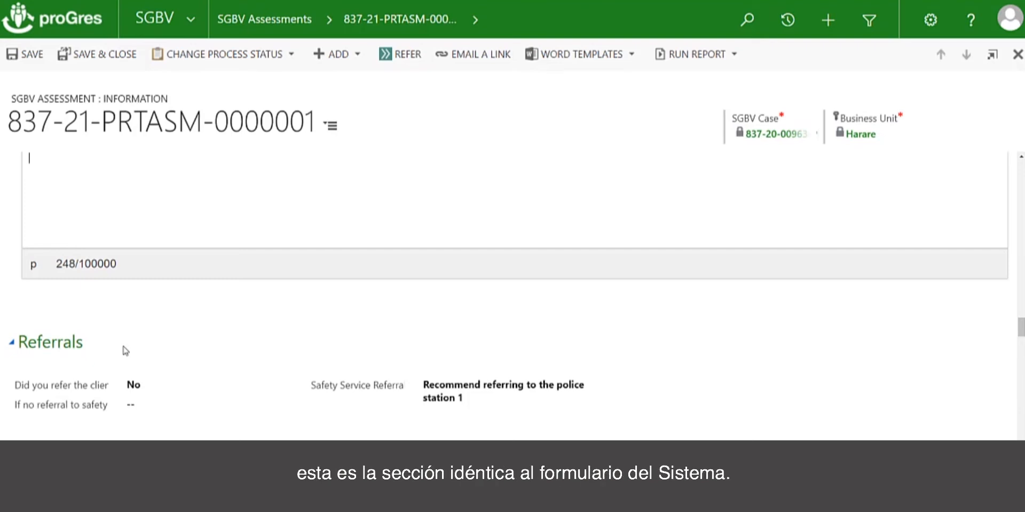
scroll(176, 348, down, 3)
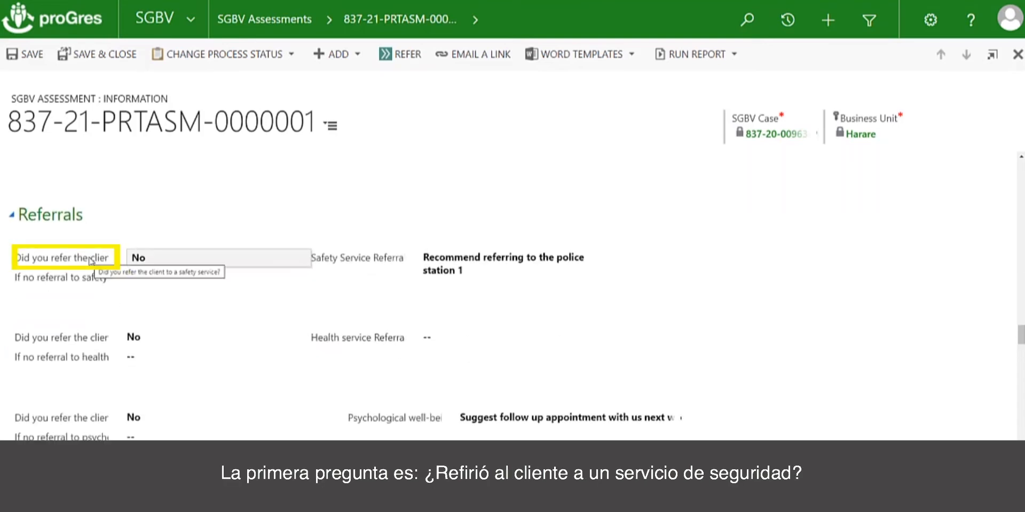
click(196, 263)
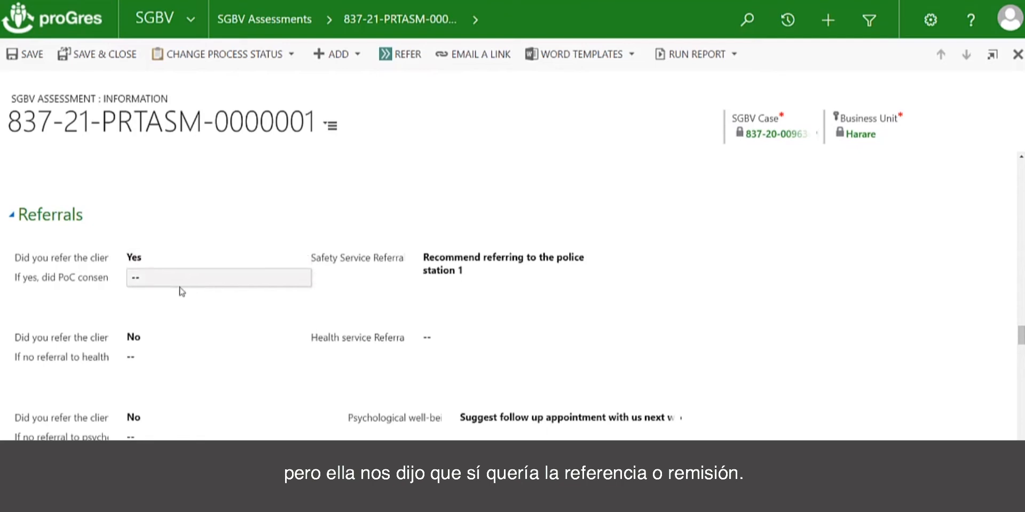
click(147, 280)
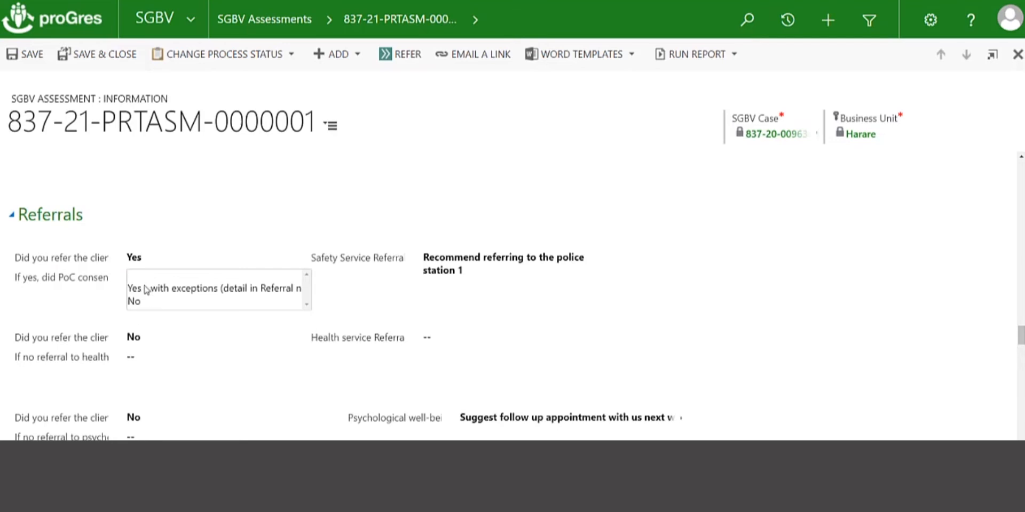
click(146, 289)
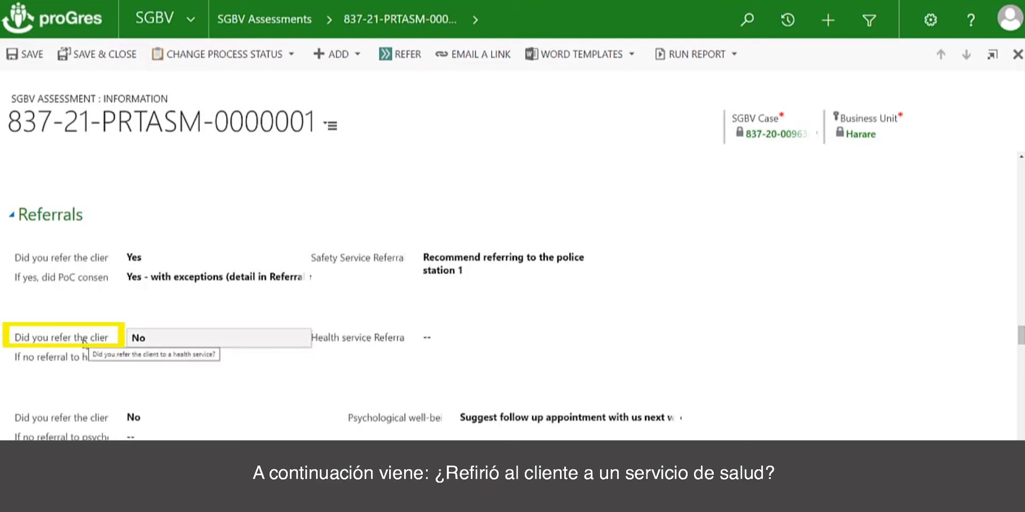
Keep the health service referral at No with the reason "Referral declined by survivor" and enter the referral note "No referral made".
click(159, 344)
click(159, 344)
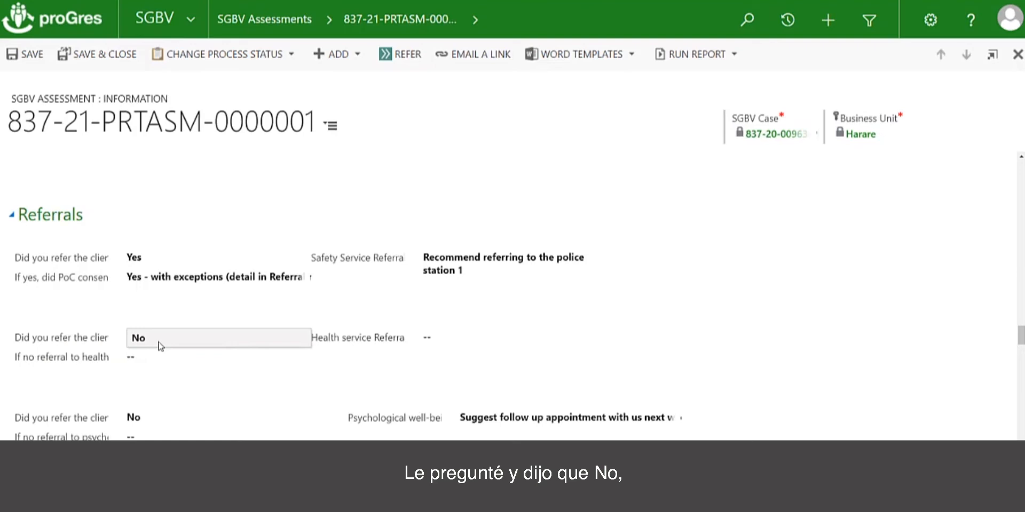
click(147, 358)
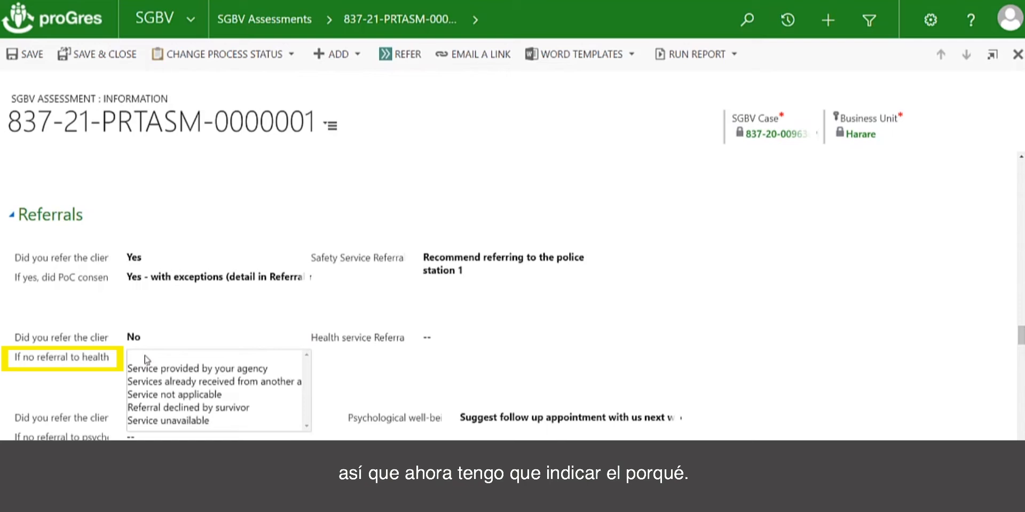
click(148, 408)
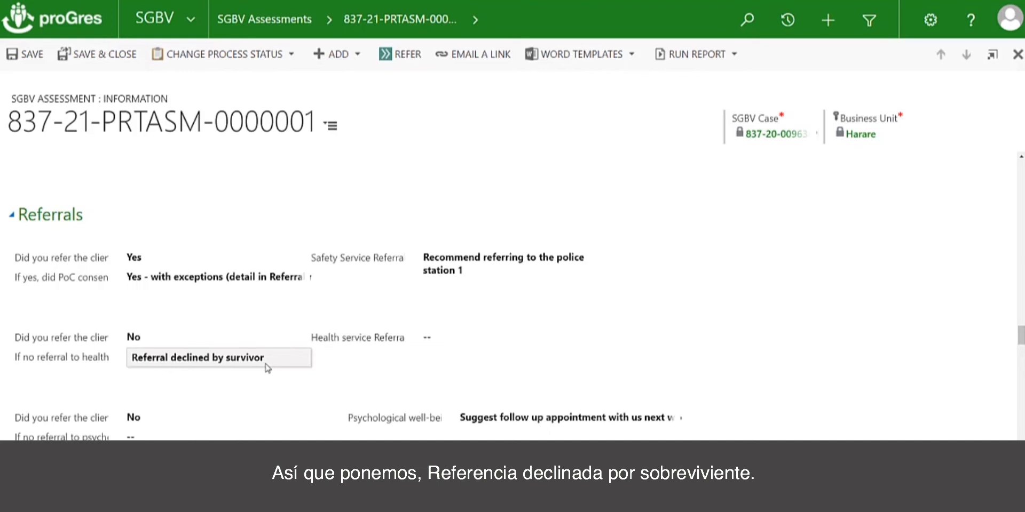
click(430, 342)
text(No refer)
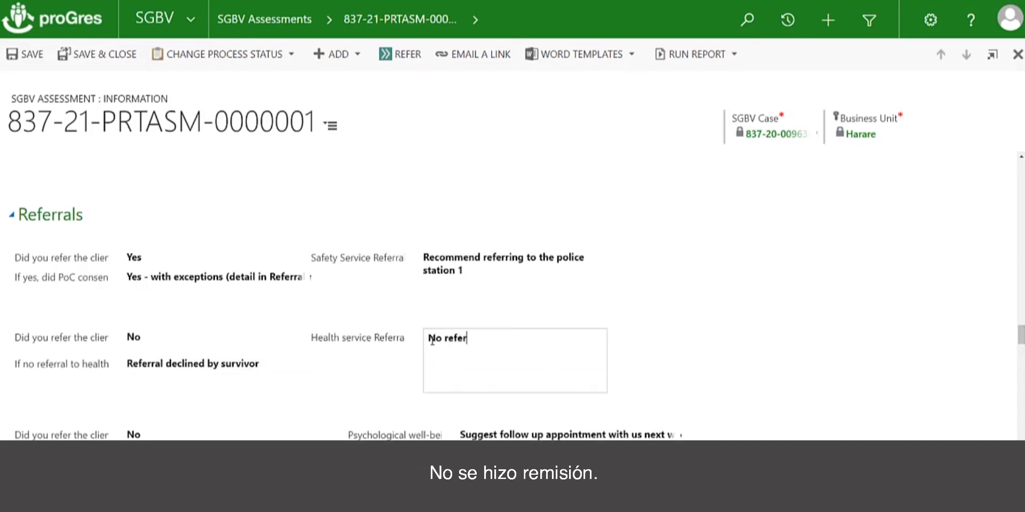
text(ral made)
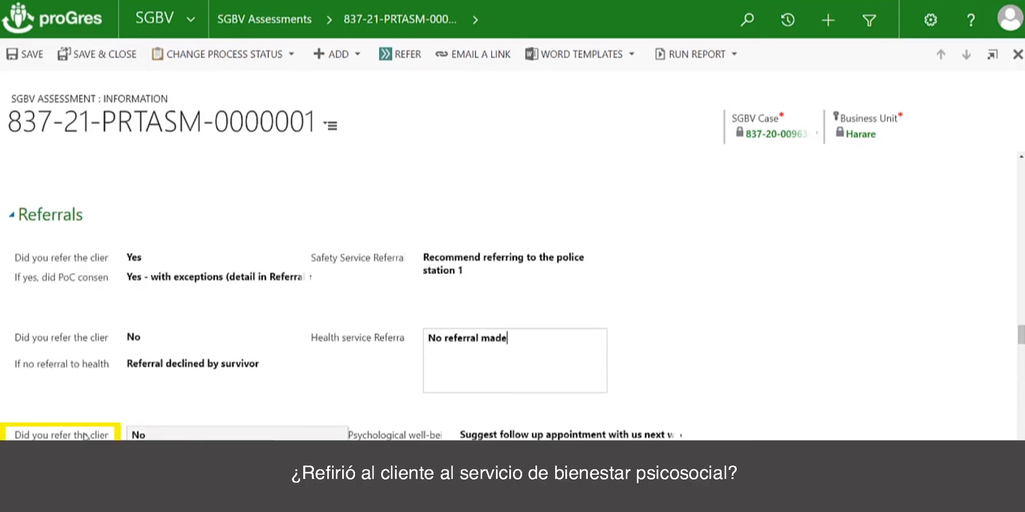
Set the reason for no psychosocial referral to "Service provided by your agency" and for no economic well-being referral to "Service not applicable".
scroll(199, 406, down, 2)
scroll(199, 406, down, 2)
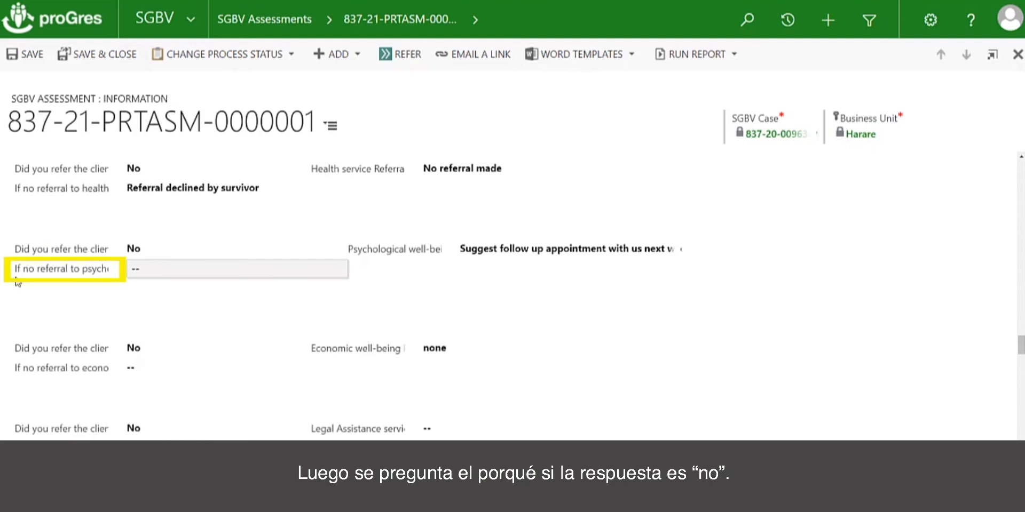
click(150, 272)
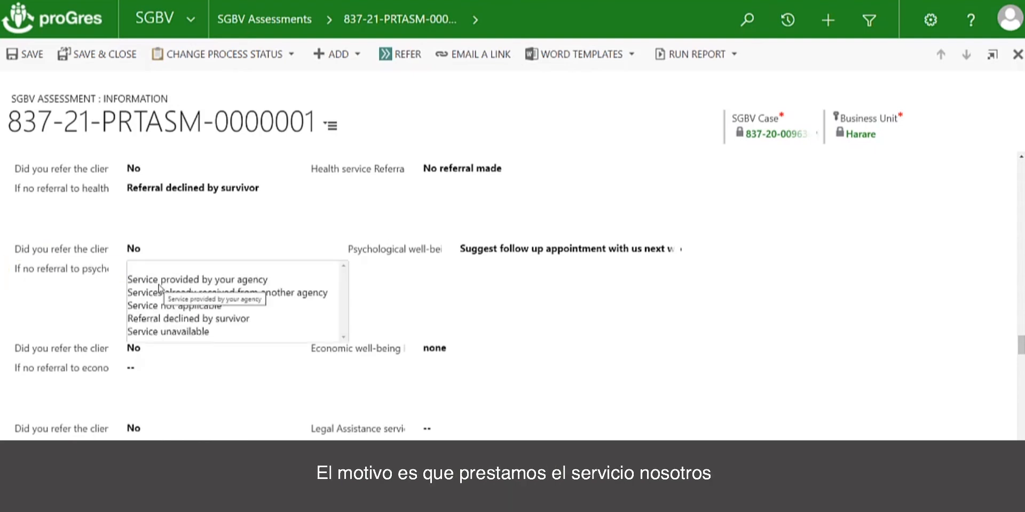
click(158, 283)
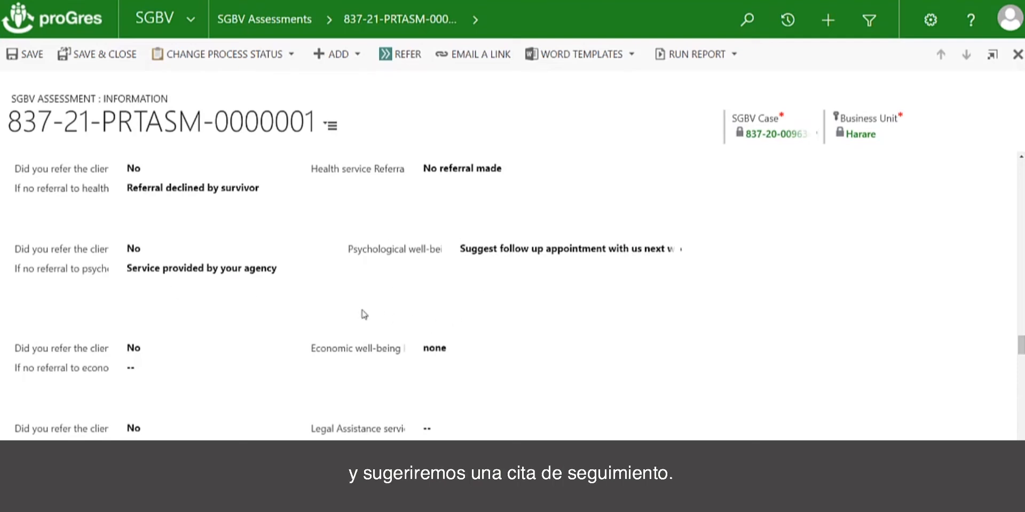
scroll(374, 318, down, 3)
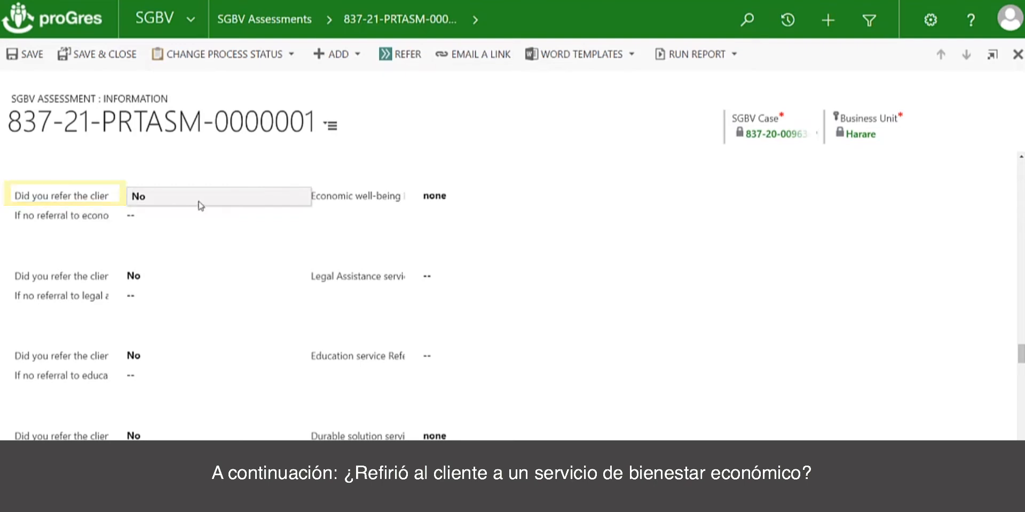
click(178, 217)
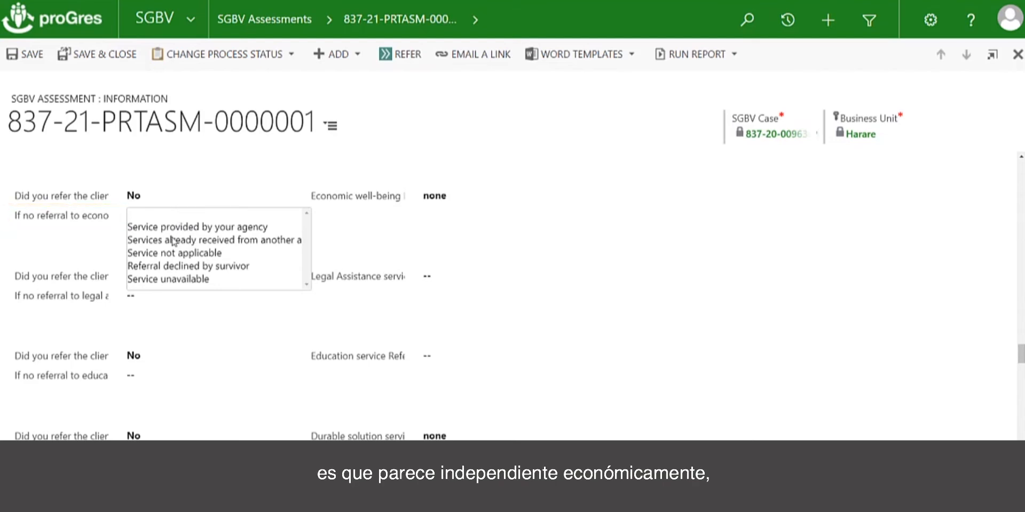
click(173, 255)
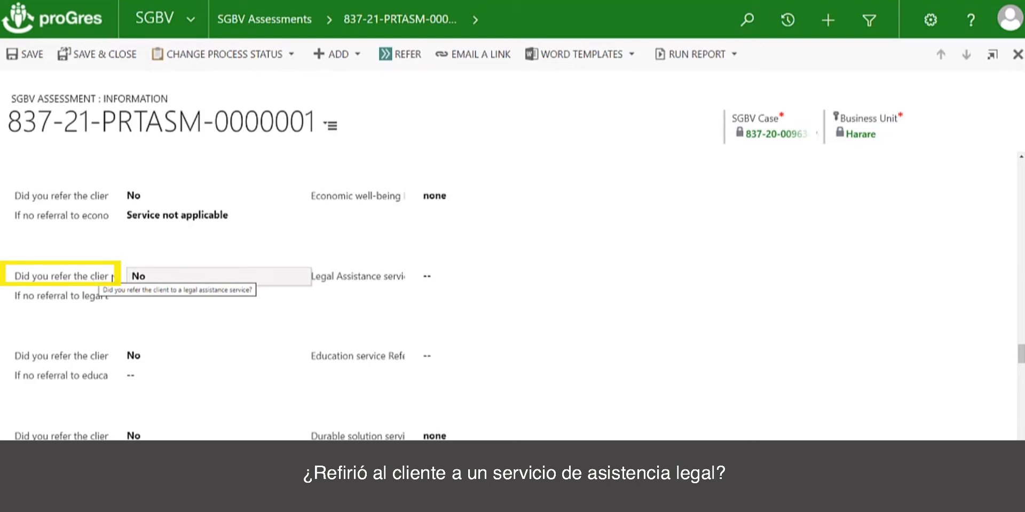
Set the reason for no legal assistance referral to "Referral declined by survivor" and enter "none" in its referral notes.
click(160, 295)
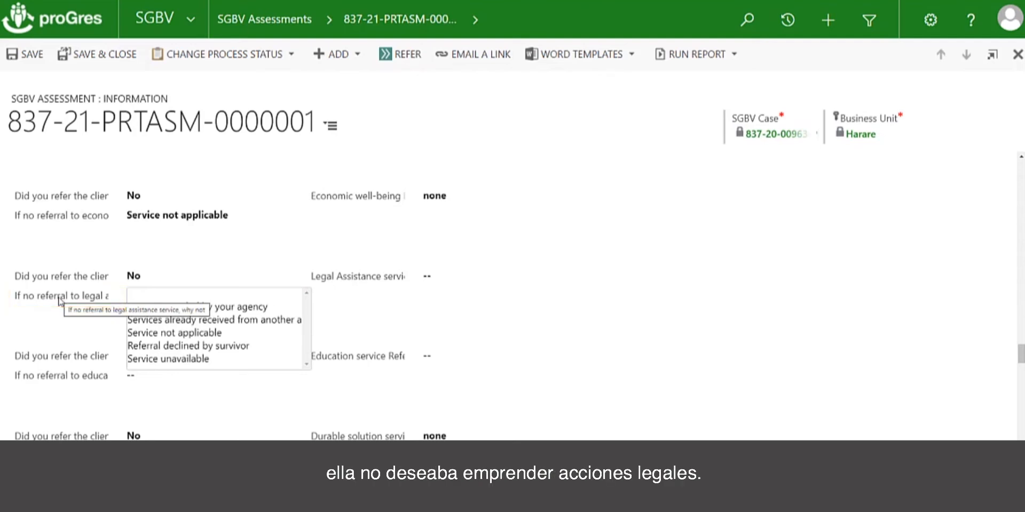
click(172, 347)
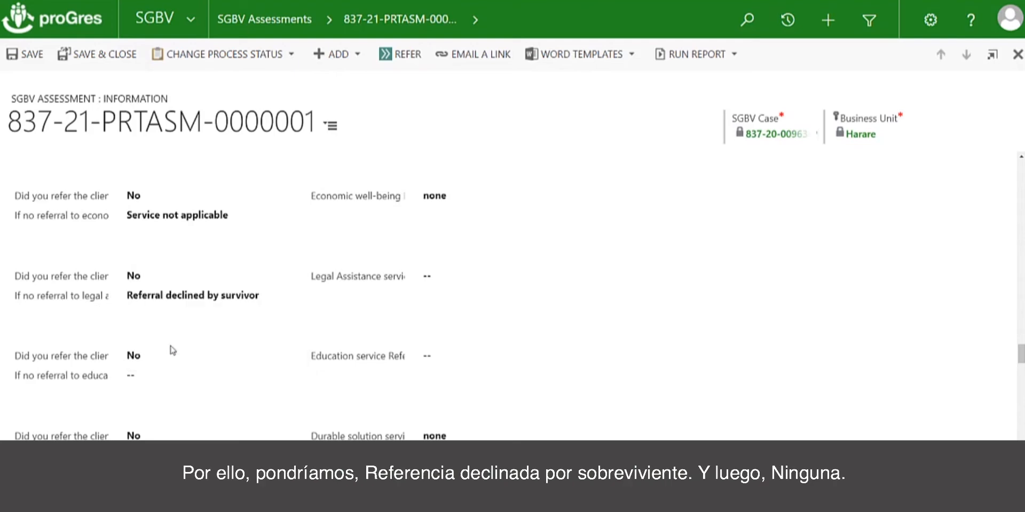
click(438, 287)
text(none)
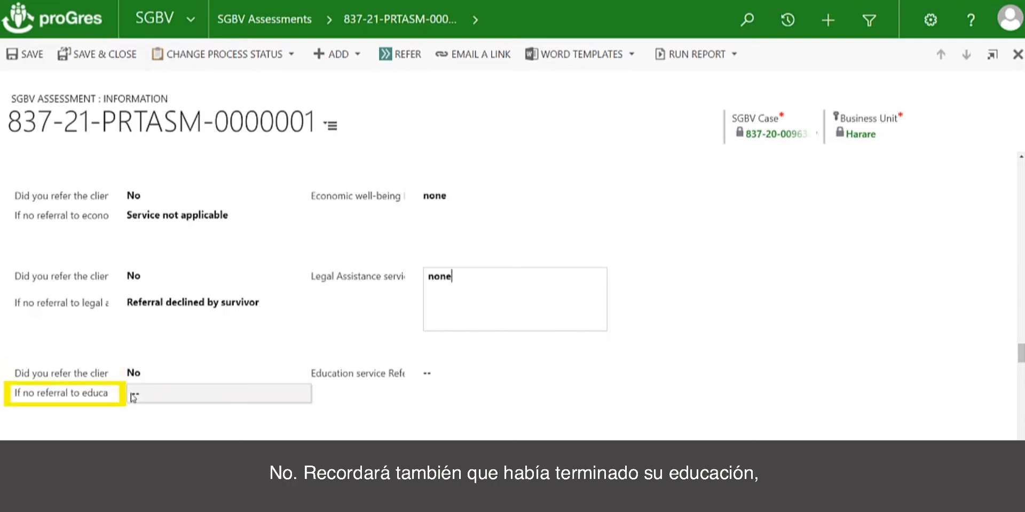
Set the reason for no education referral to "Service not applicable" and enter "none" in its referral notes.
click(147, 398)
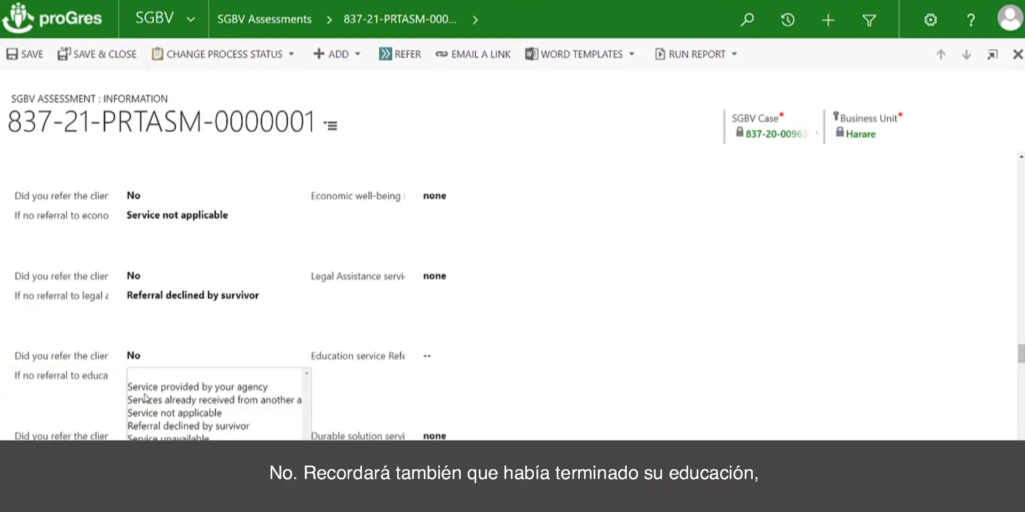
click(197, 416)
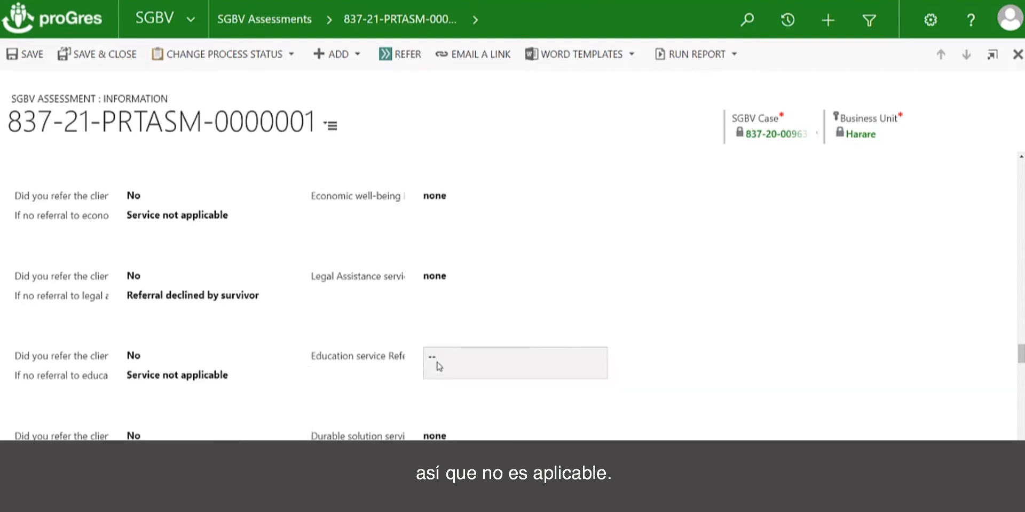
click(448, 360)
text(none)
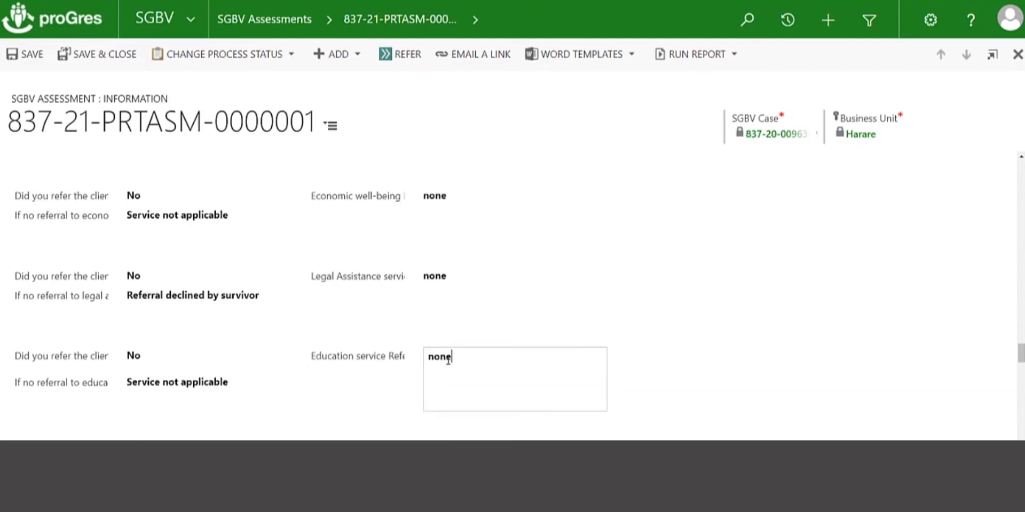
Set the reason for no durable solution service referral to "Service not applicable".
scroll(232, 401, down, 3)
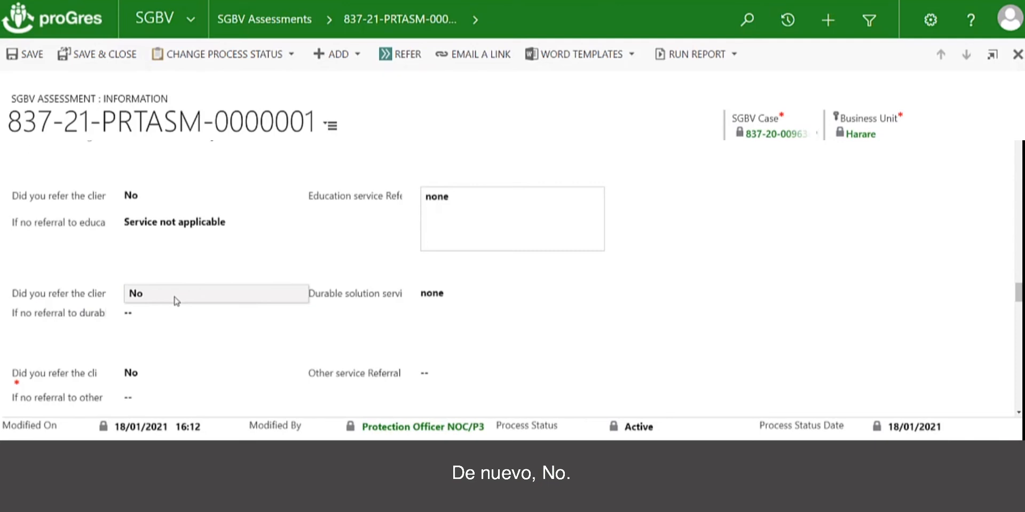
click(150, 316)
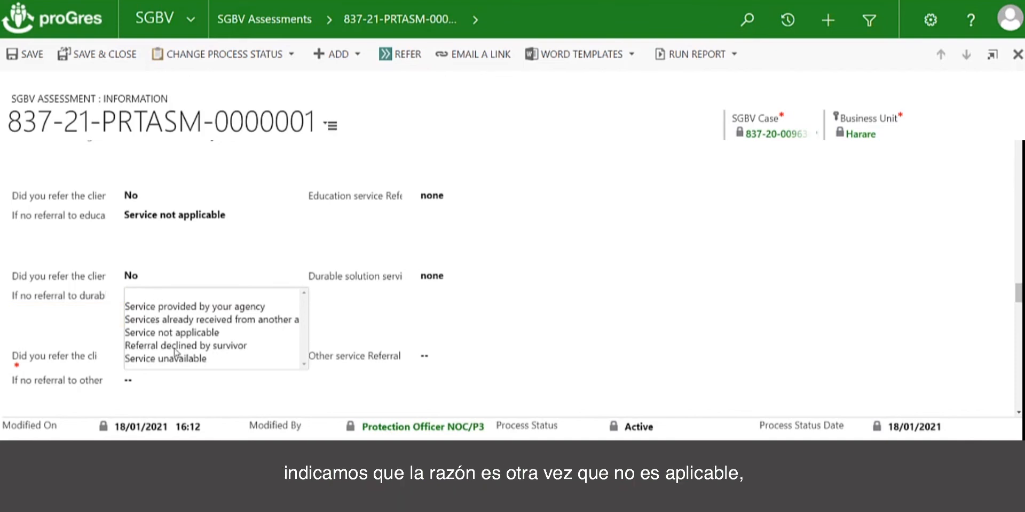
click(176, 333)
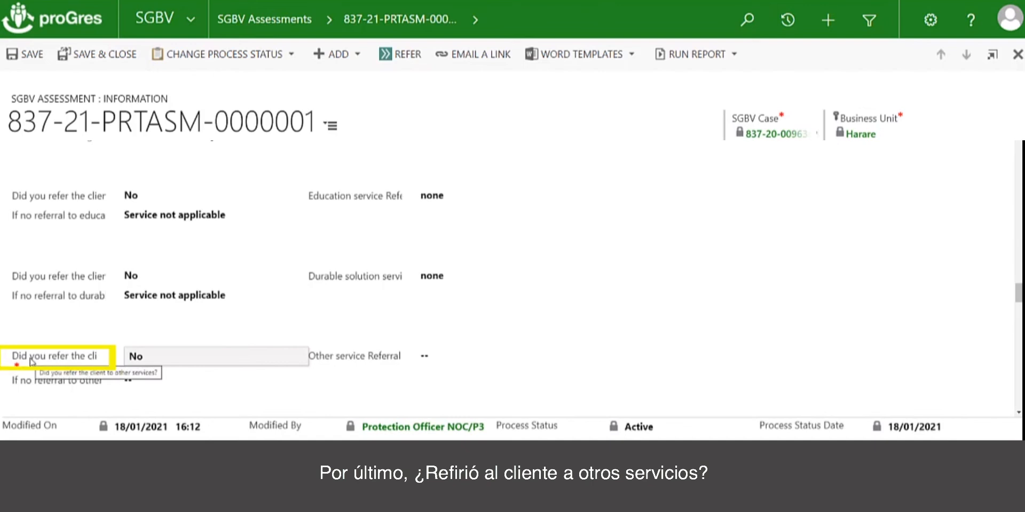
Set the other services referral to Yes, its consent to "Yes - with exceptions", and enter the note "Referred to UNHCR documentation unit".
click(201, 361)
click(195, 357)
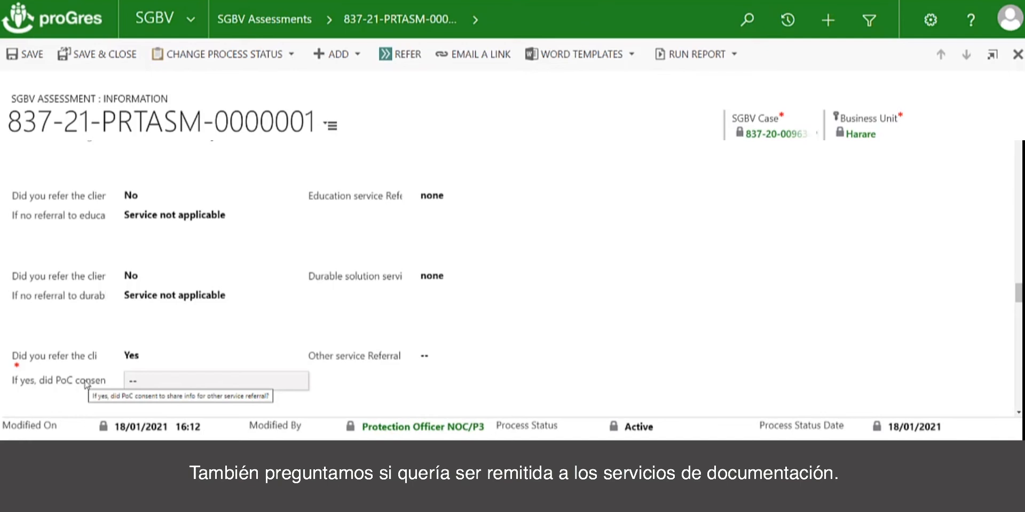
click(138, 383)
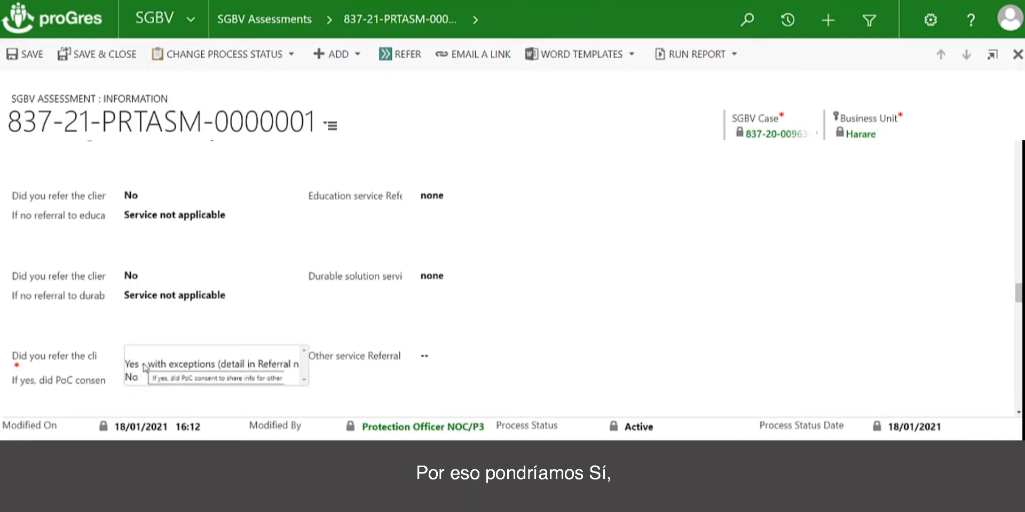
click(141, 369)
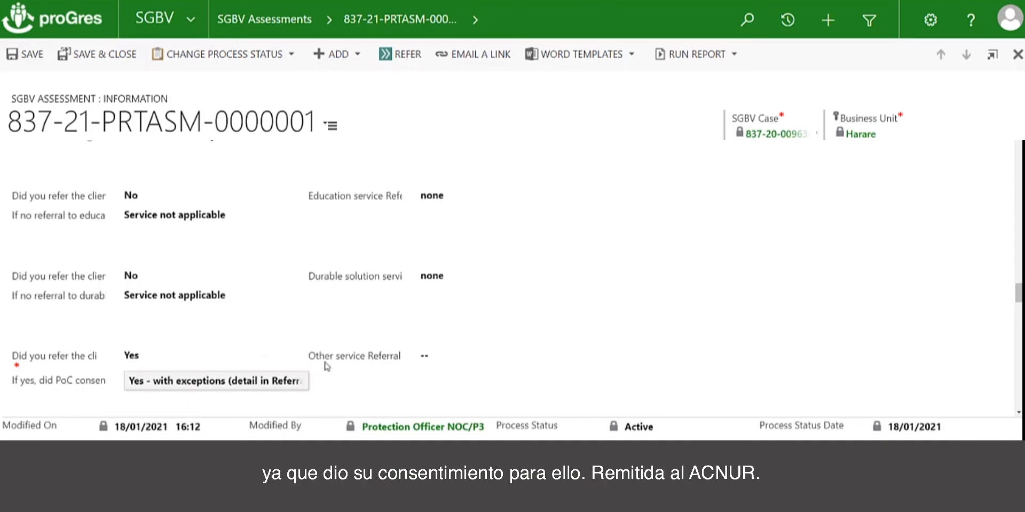
click(424, 354)
text(Referre)
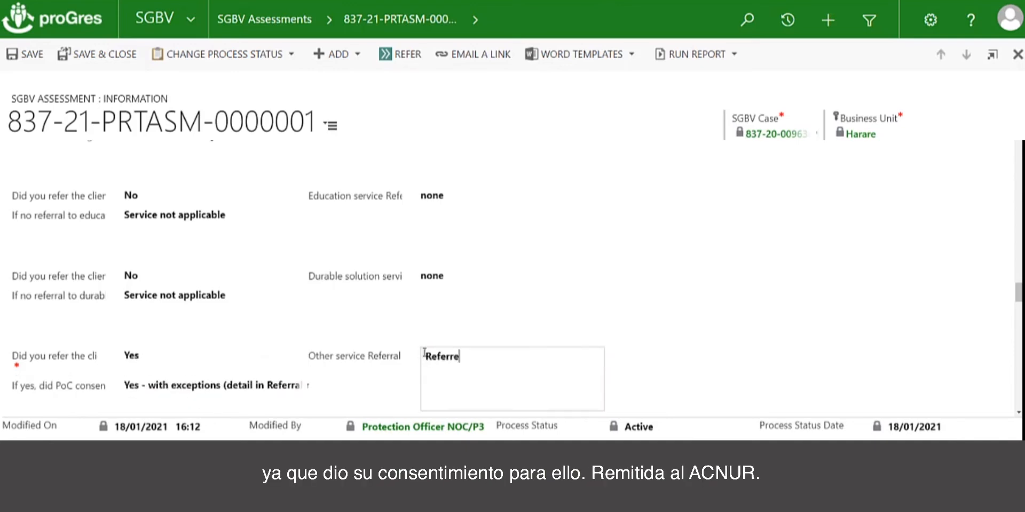
text(d to UNHCR doc)
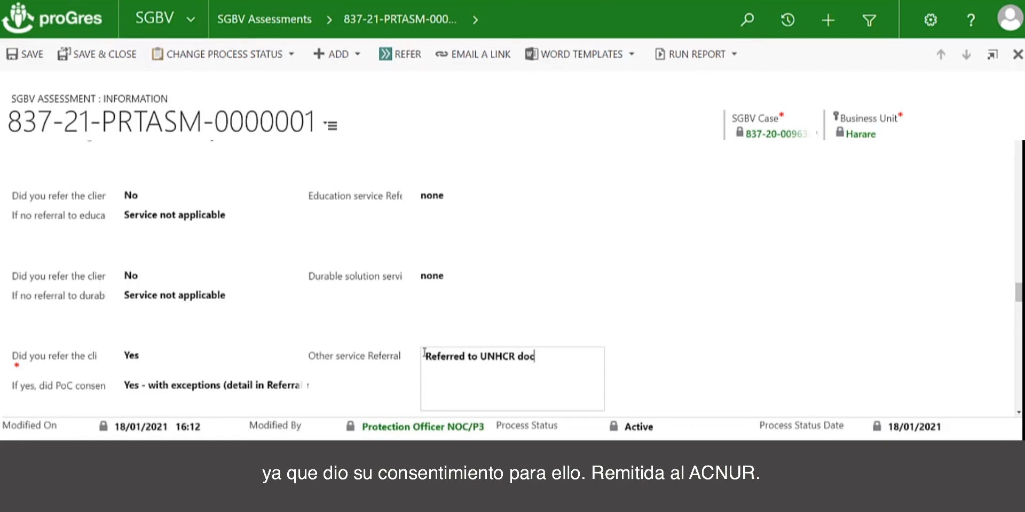
text(umentation s)
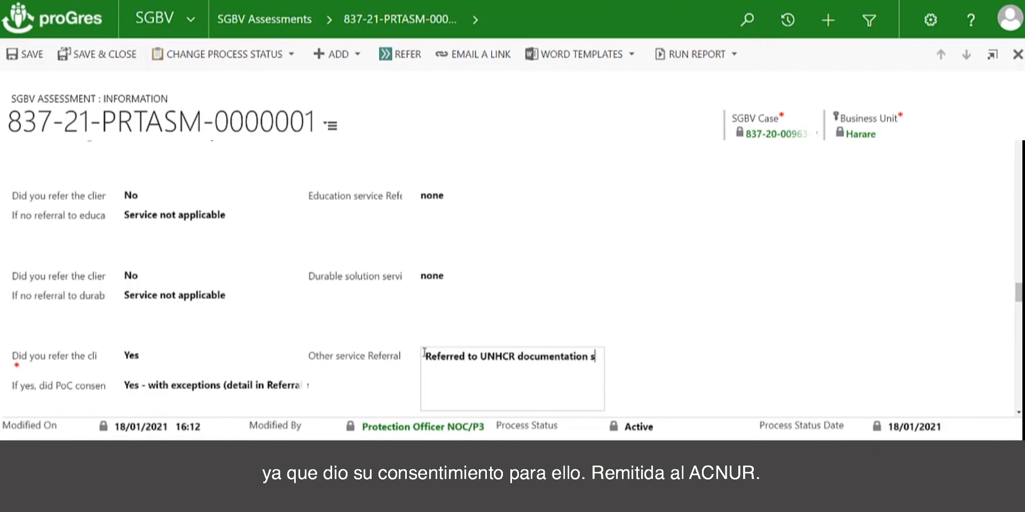
key(BackSpace)
text(unit)
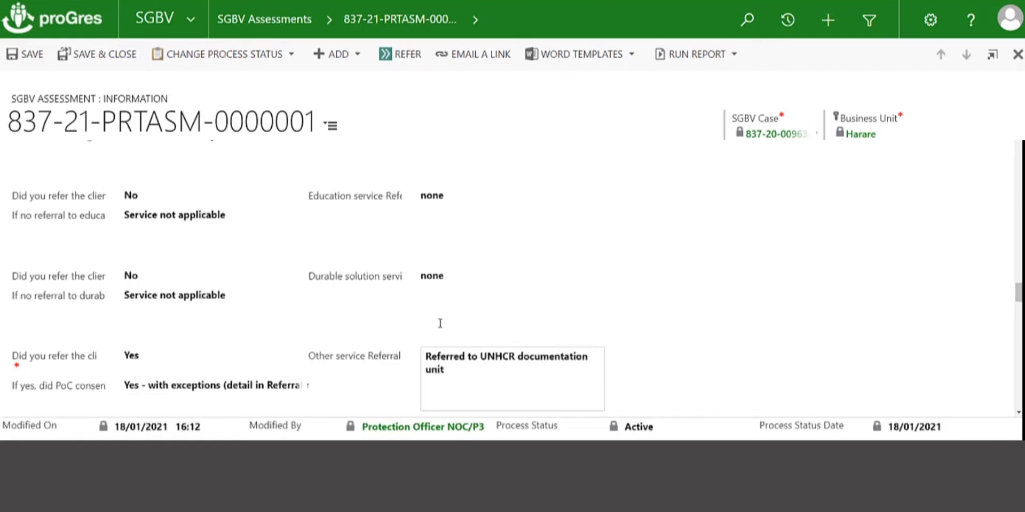
scroll(537, 290, up, 10)
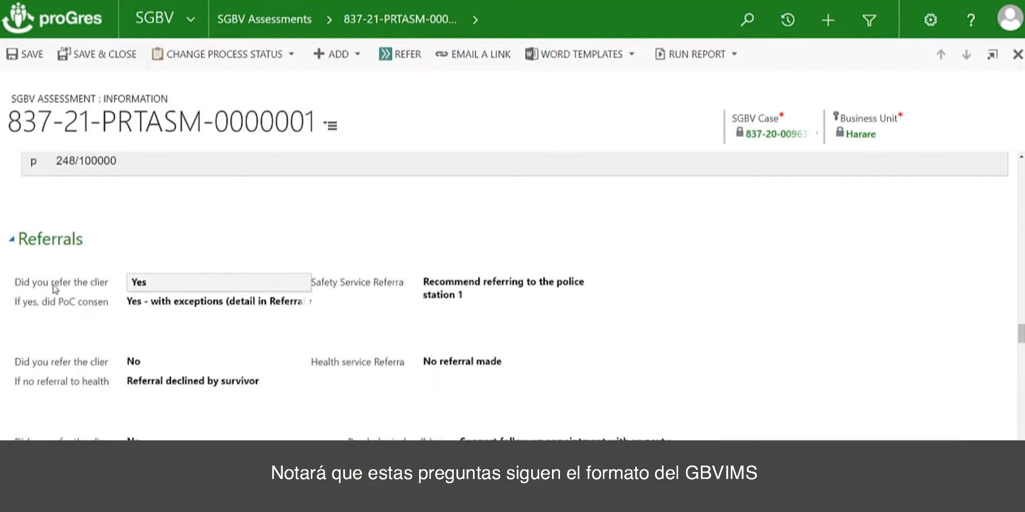
Reselect Yes for the safety service referral and choose its PoC consent answer again.
click(146, 287)
click(145, 287)
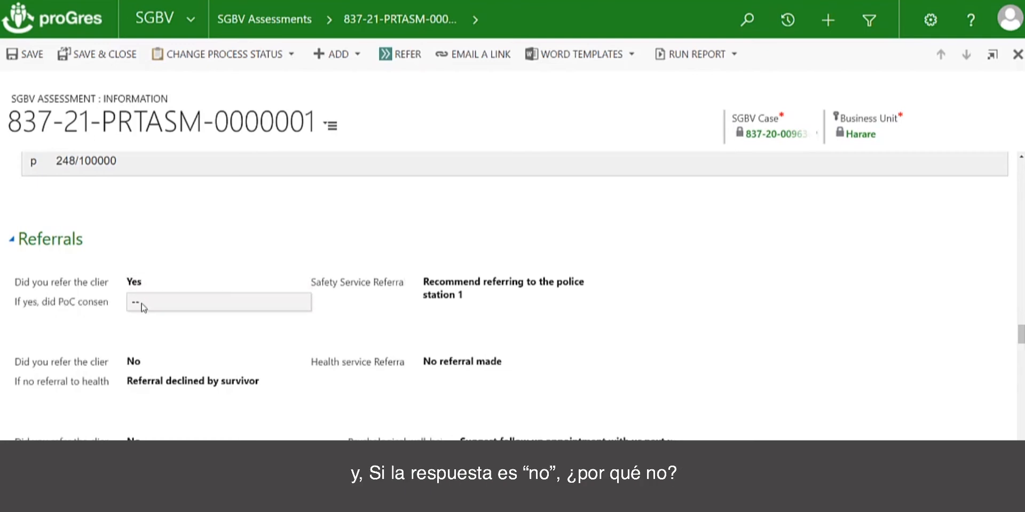
click(142, 307)
click(143, 313)
Enter "The above looks fine." as the review notes in the Review section.
scroll(220, 350, down, 10)
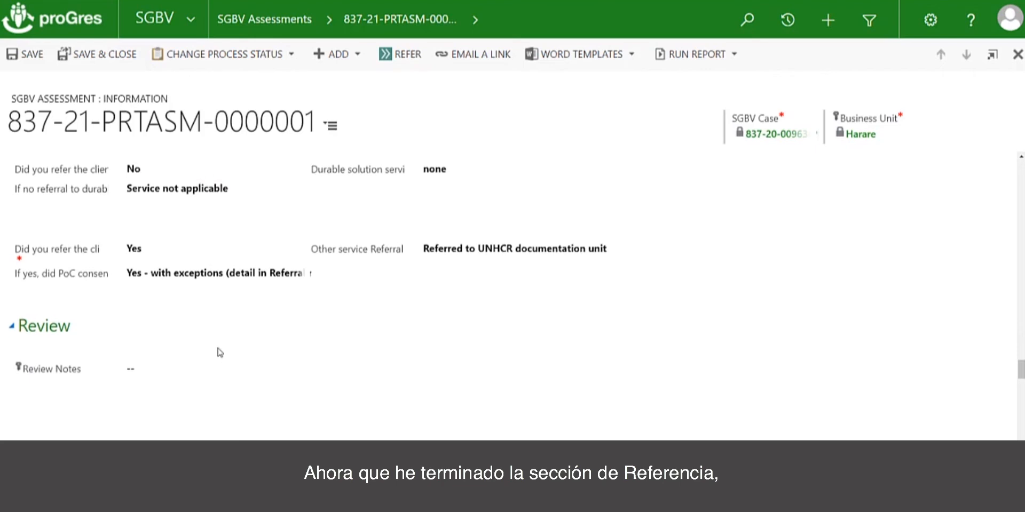
scroll(219, 352, up, 2)
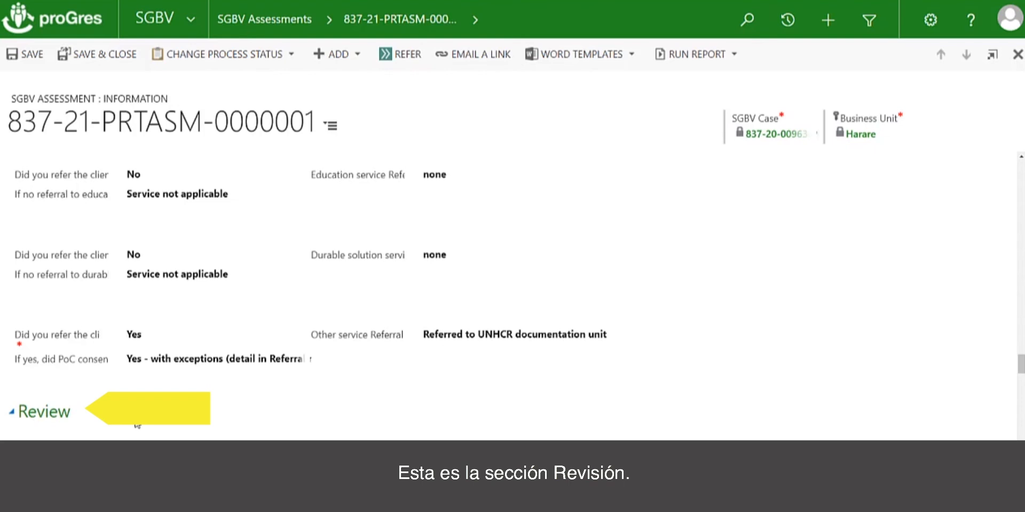
scroll(137, 424, down, 2)
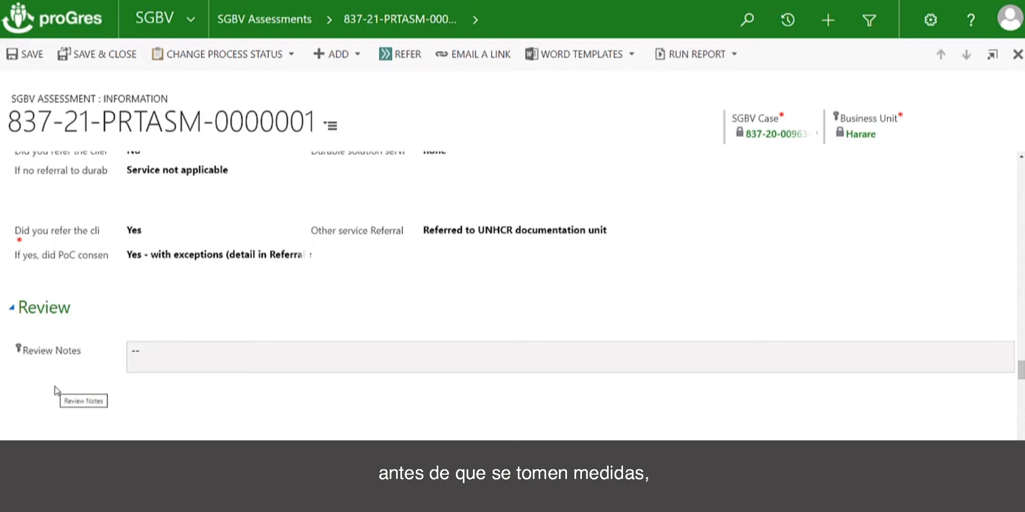
click(160, 359)
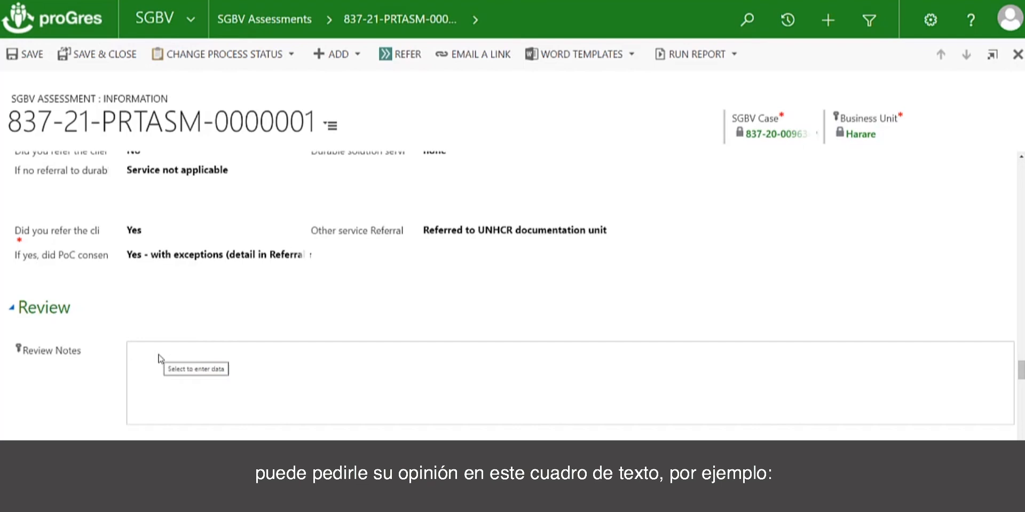
text(The ab)
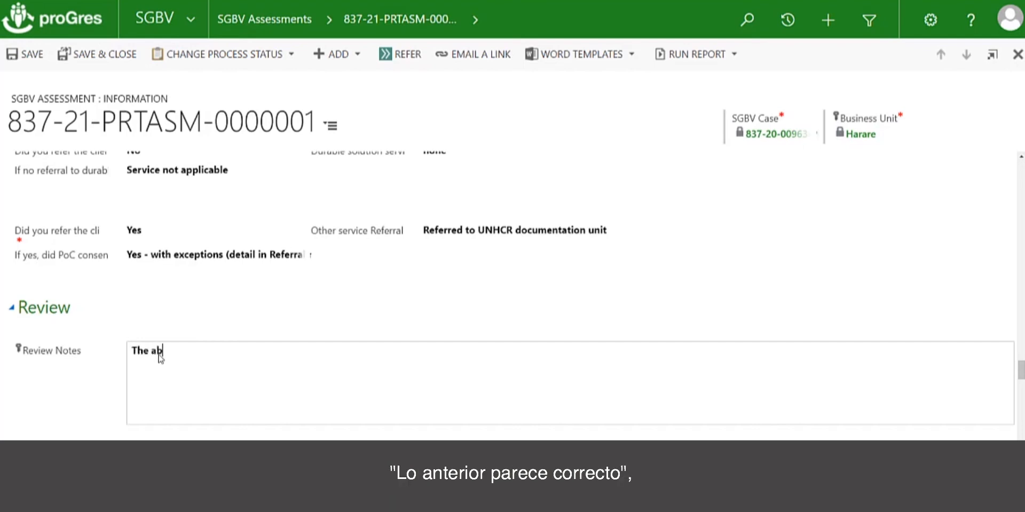
text(ove looks fine.)
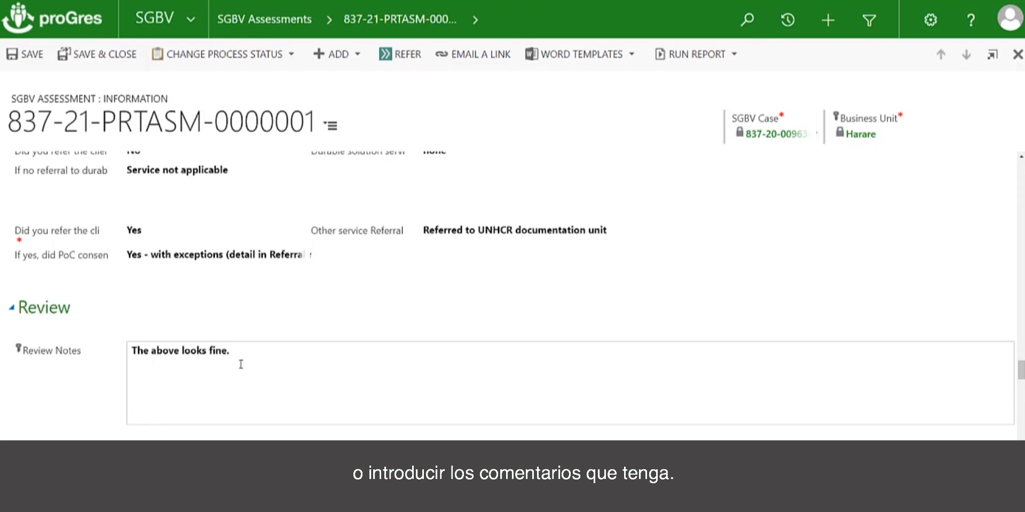
Look up "jan" and choose the first matching person as reviewer, and set the review date to 04/01/2021.
scroll(238, 361, down, 2)
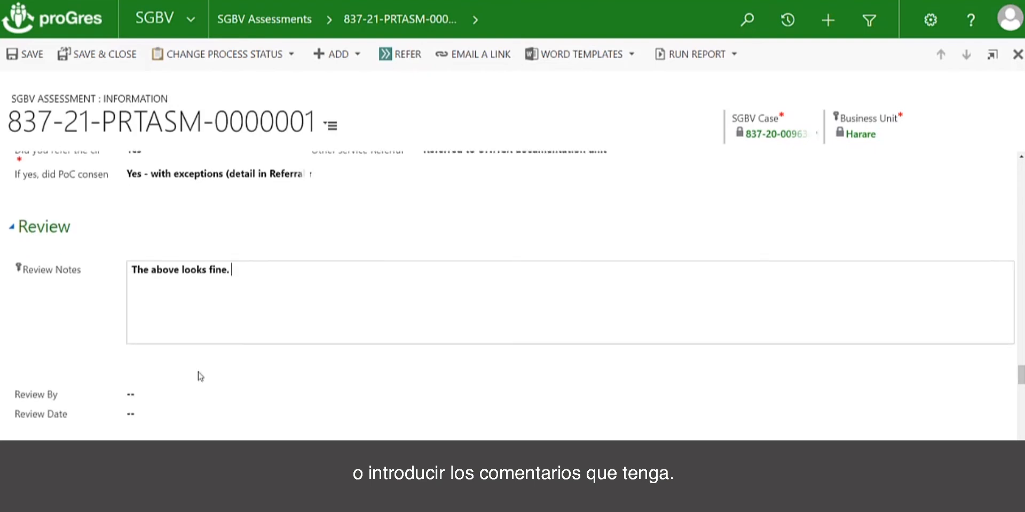
click(165, 396)
click(503, 390)
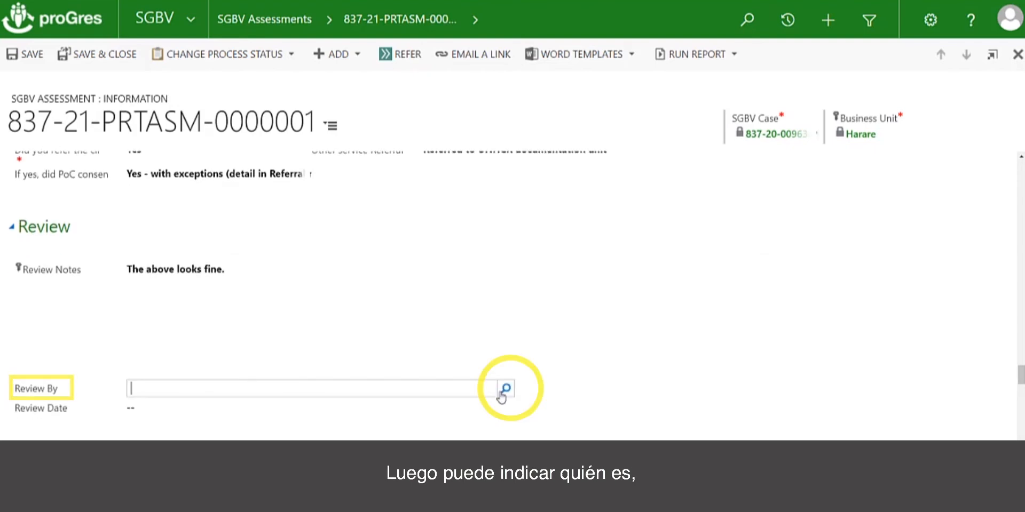
text(jan)
click(508, 391)
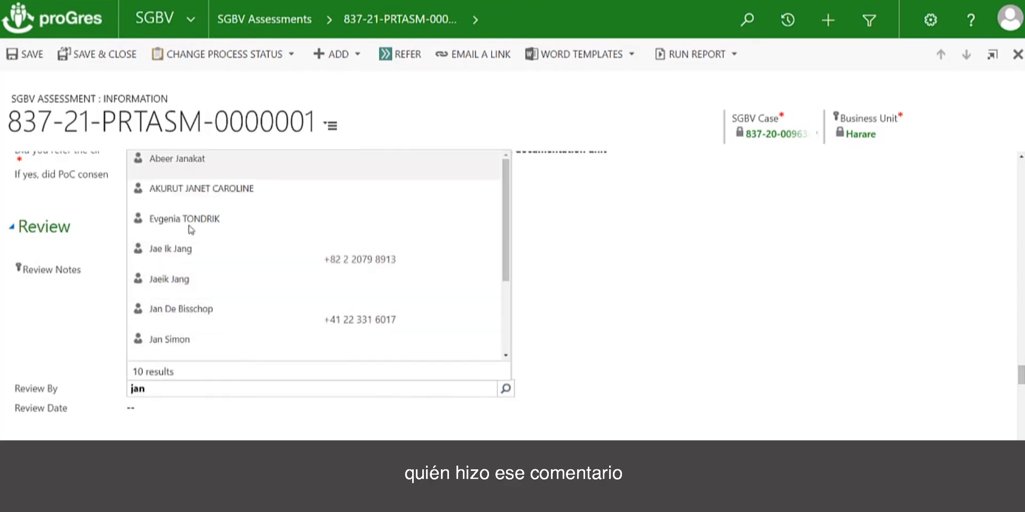
click(187, 168)
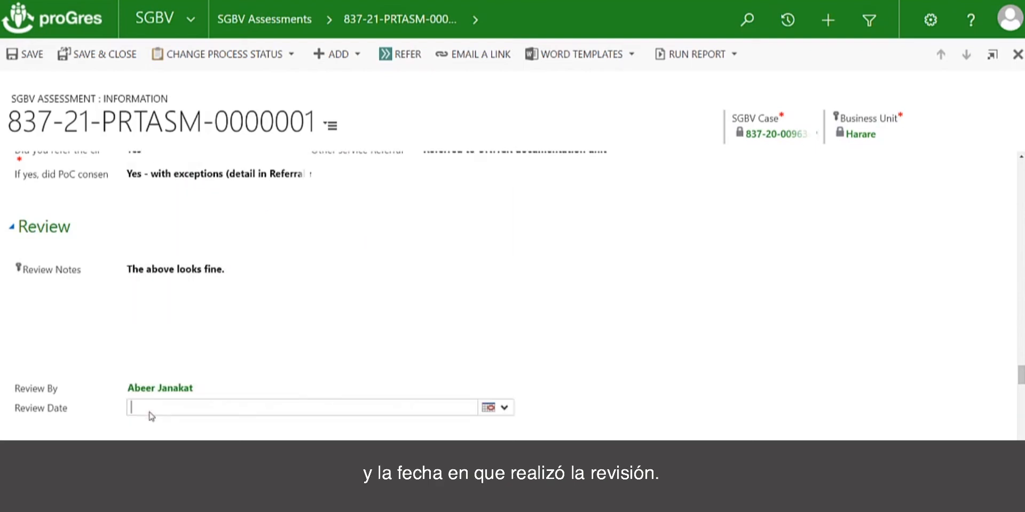
click(488, 407)
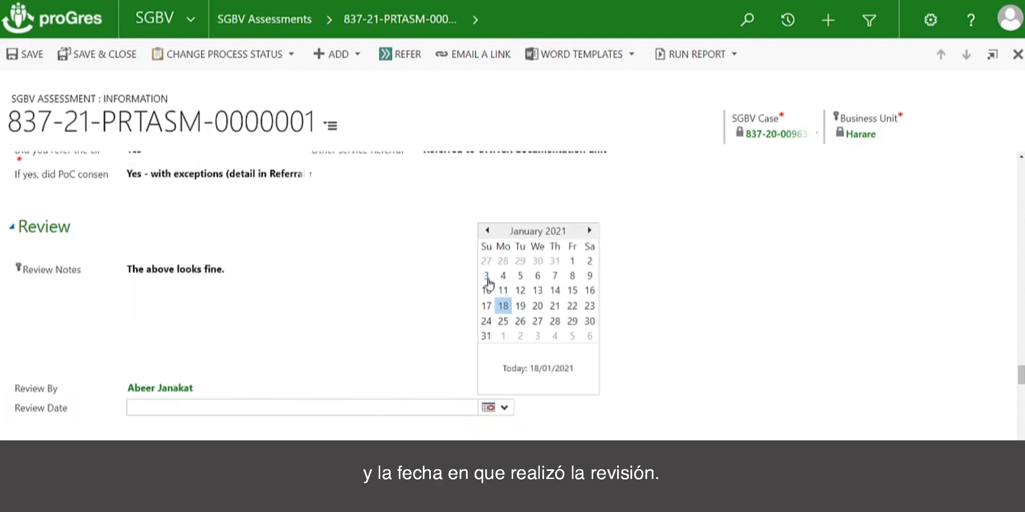
click(503, 276)
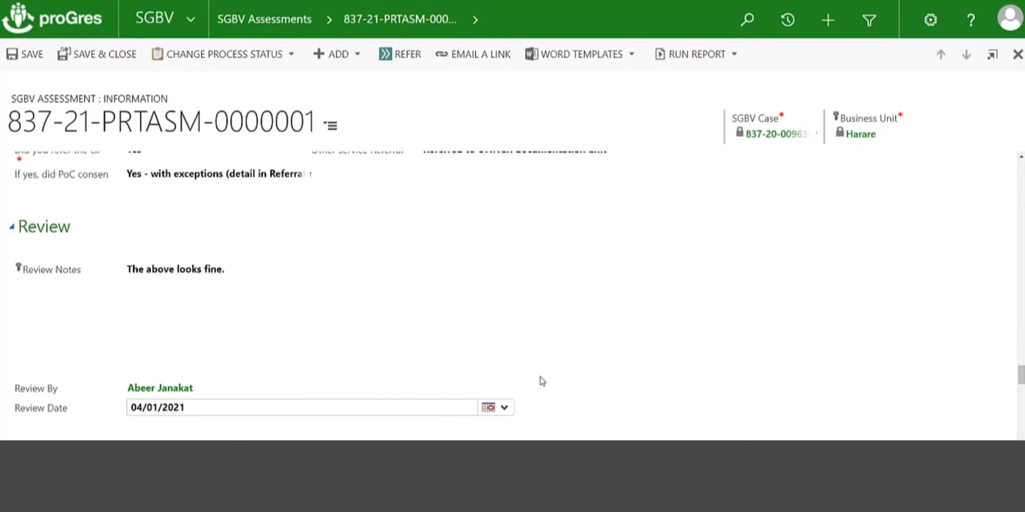
Set the question on whether a safety plan is needed to Yes.
scroll(540, 377, down, 2)
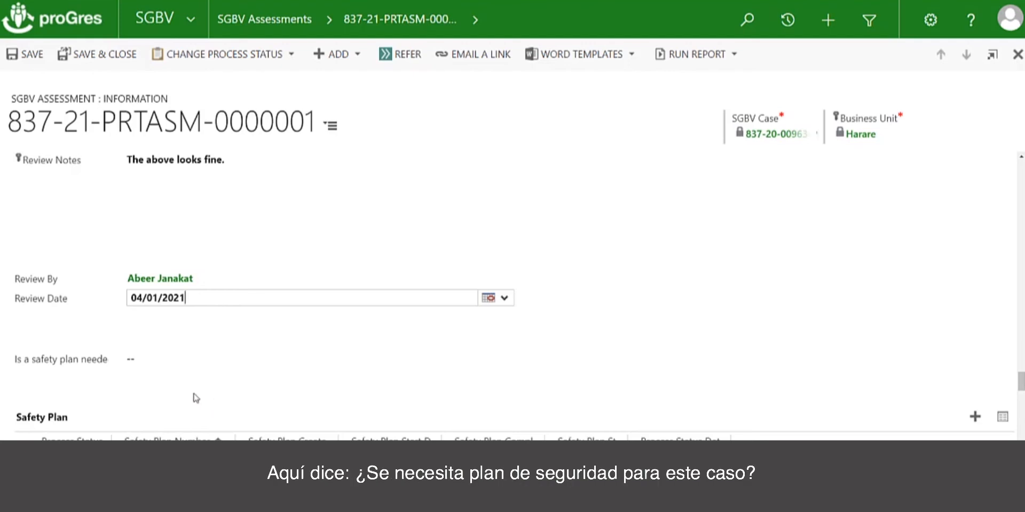
mouse_move(37, 364)
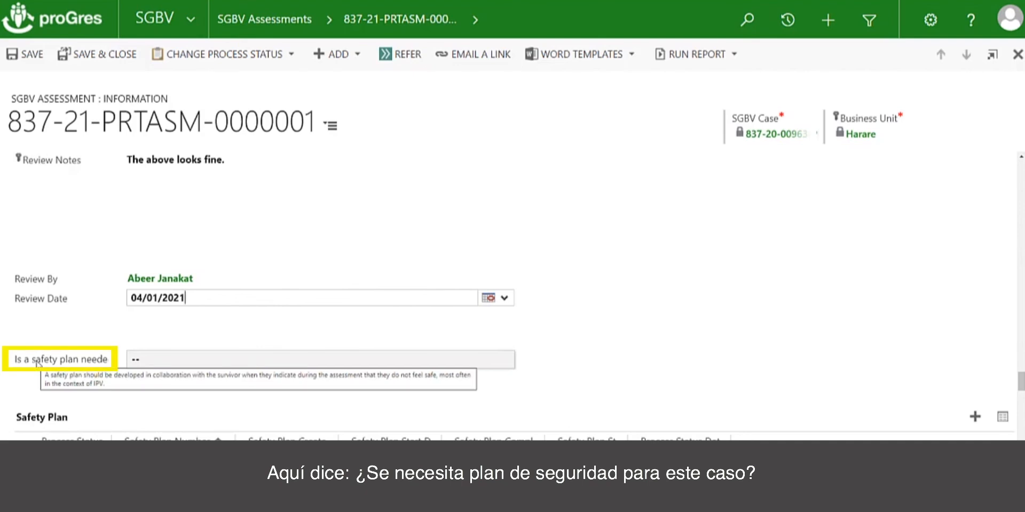
click(144, 359)
click(144, 371)
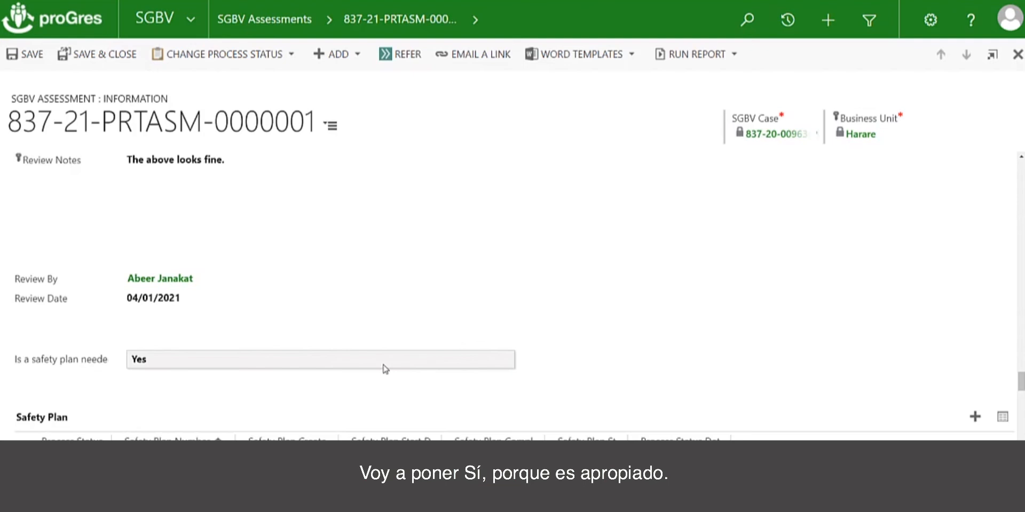
Examine the assessment's related Safety Plan, Interventions, Referrals and Incidents lists.
scroll(377, 388, down, 3)
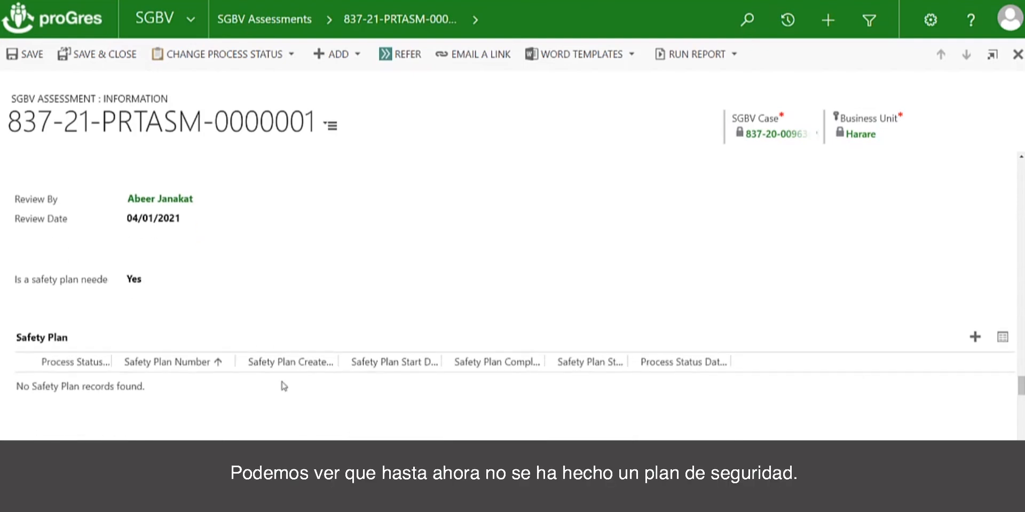
scroll(300, 398, down, 3)
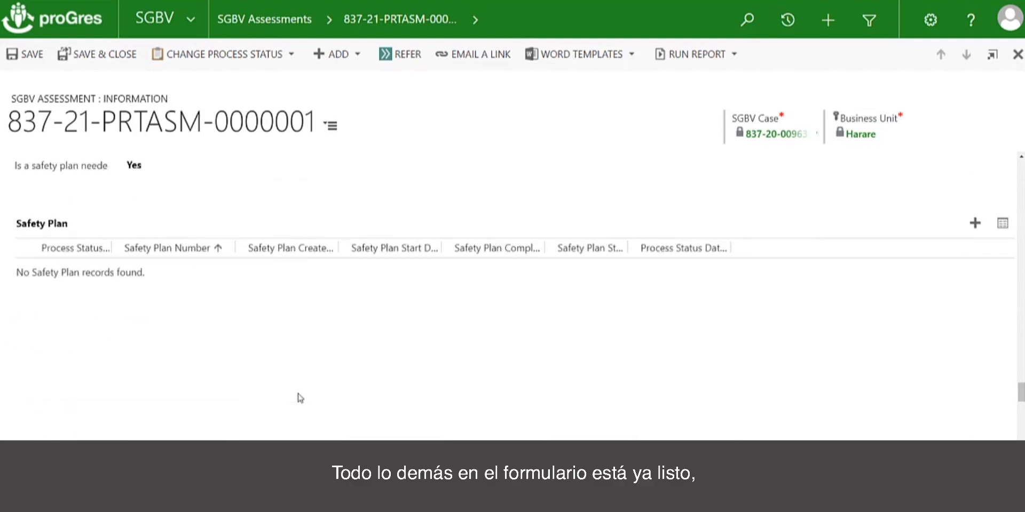
scroll(300, 398, up, 5)
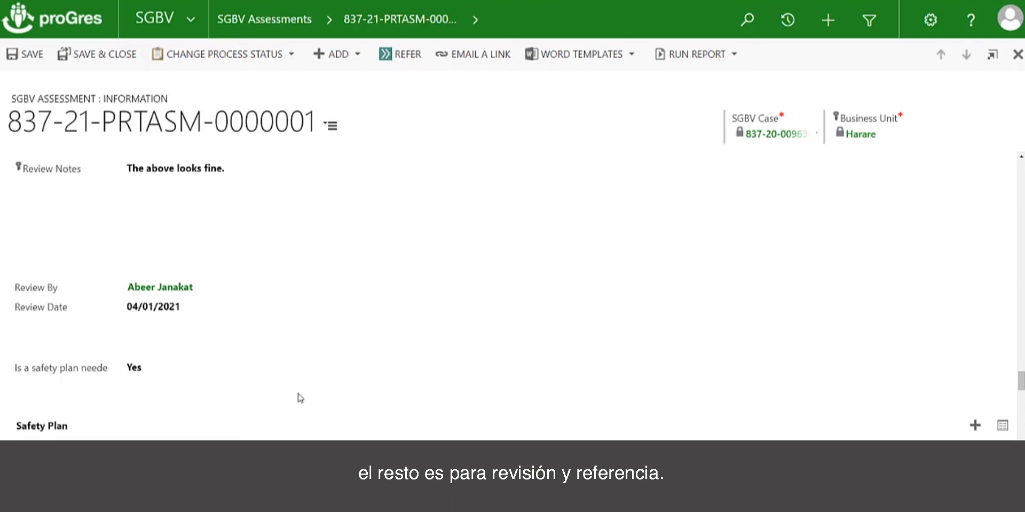
scroll(300, 398, down, 2)
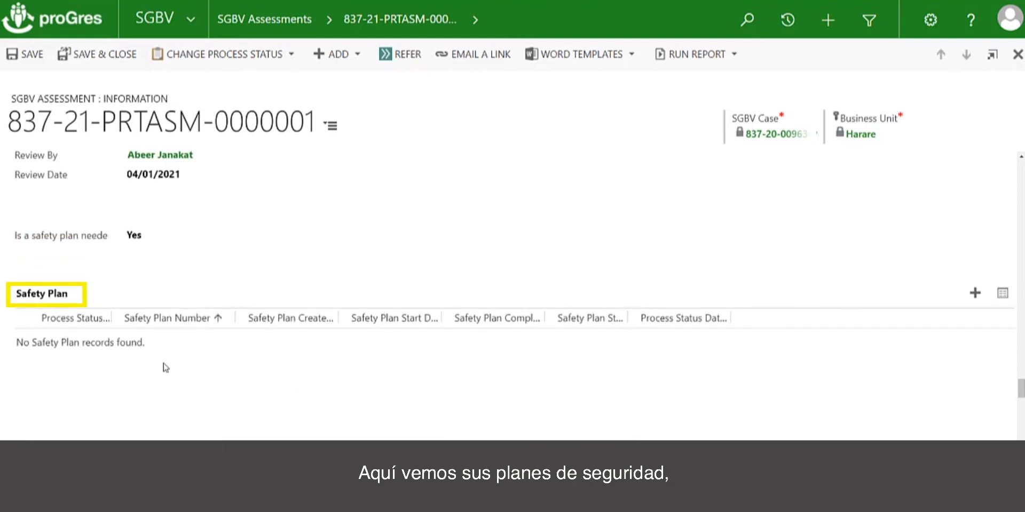
scroll(262, 366, down, 4)
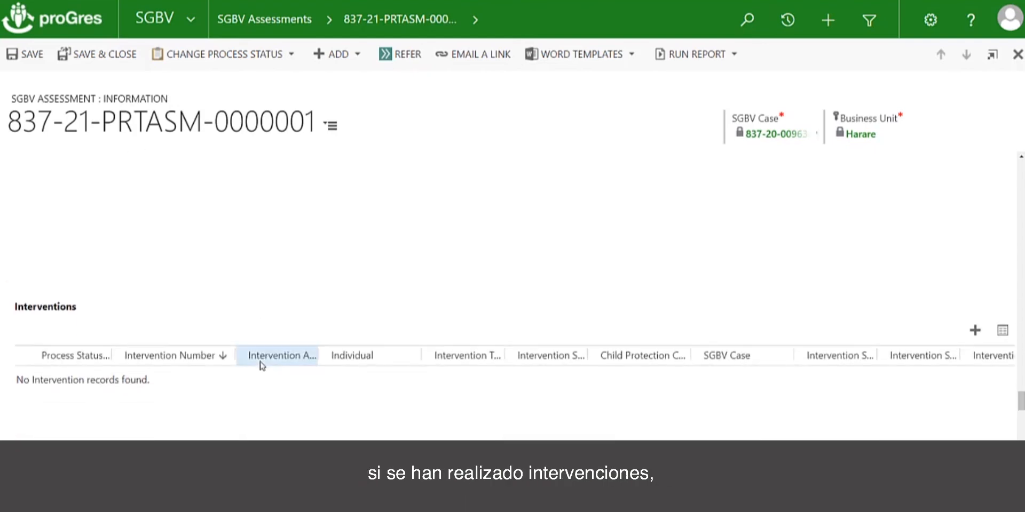
scroll(140, 332, down, 1)
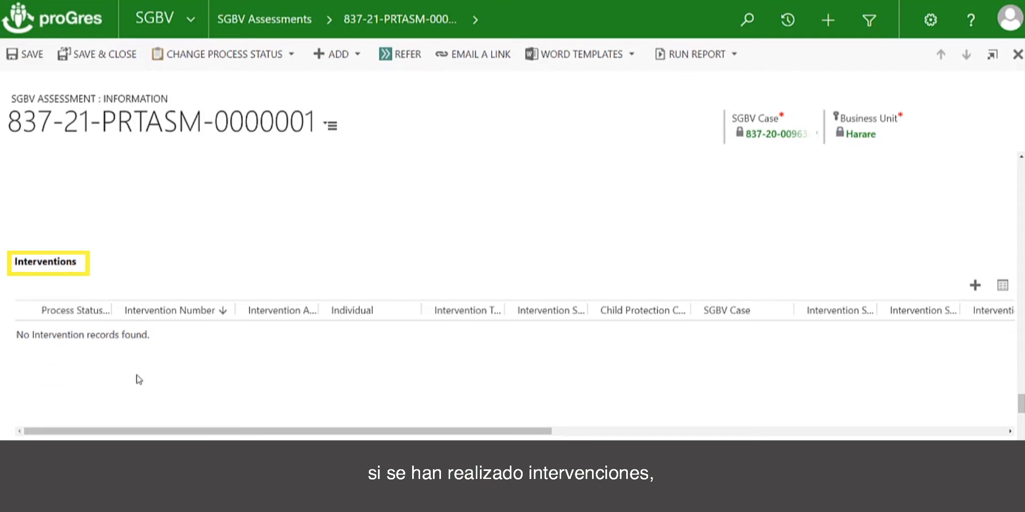
scroll(139, 379, down, 4)
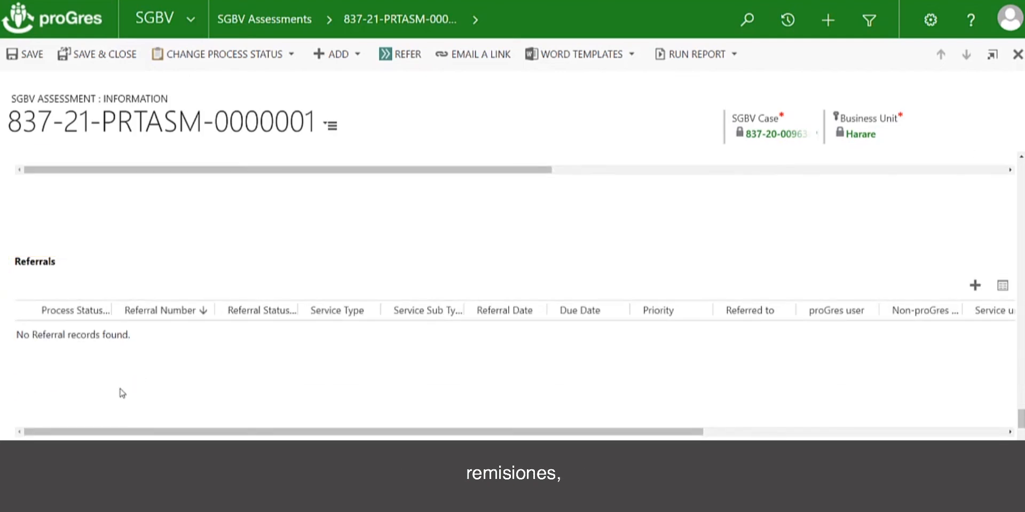
scroll(122, 392, down, 4)
scroll(121, 393, down, 5)
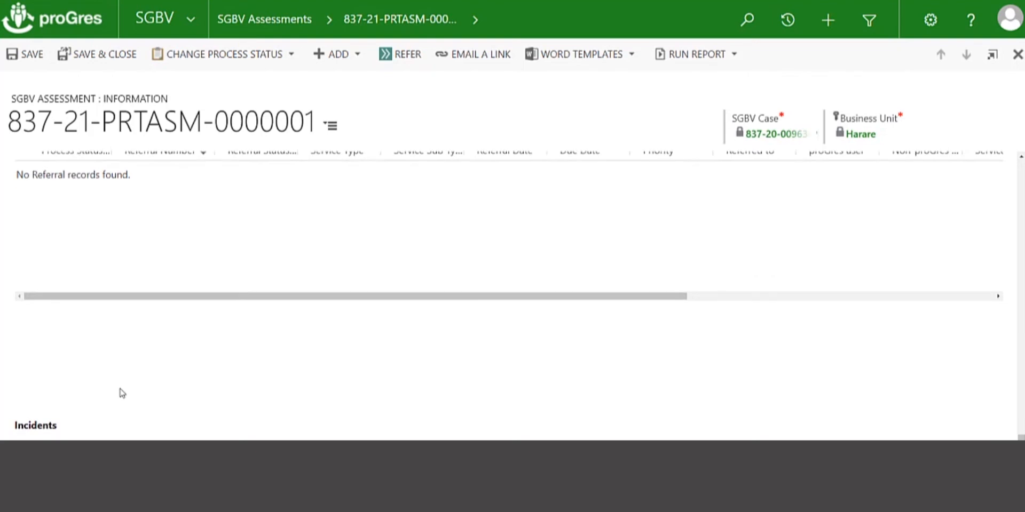
scroll(122, 394, down, 3)
scroll(123, 393, up, 5)
scroll(123, 394, up, 8)
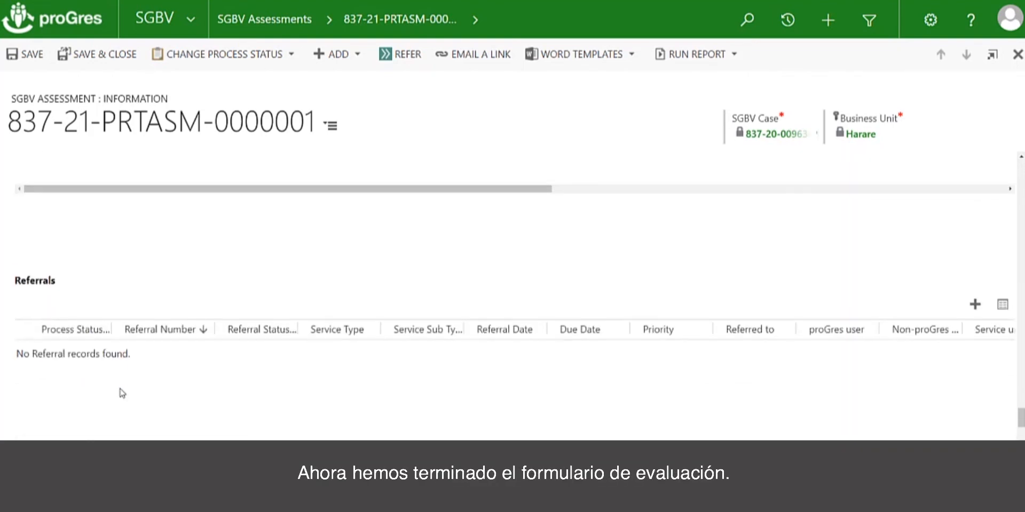
Save the completed SGBV assessment.
scroll(122, 394, up, 5)
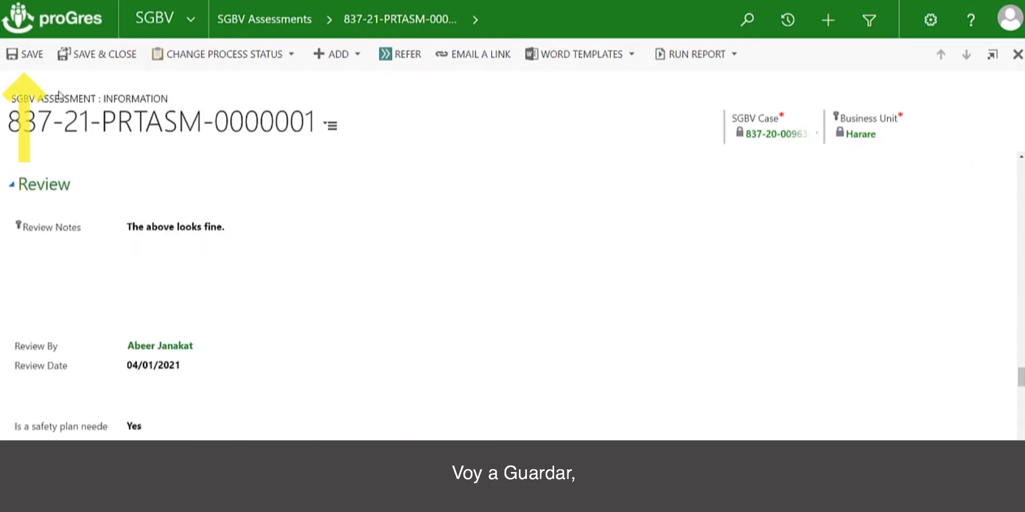
click(33, 57)
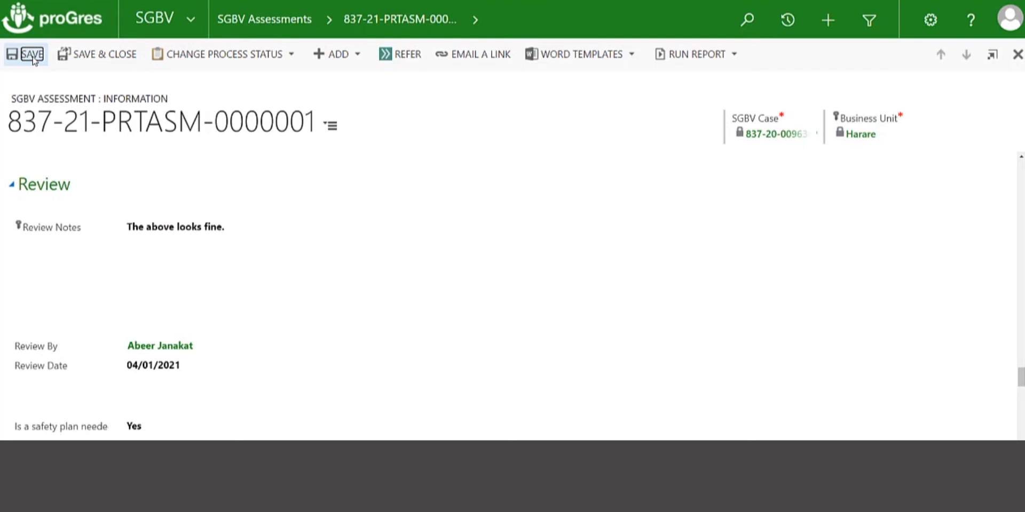
click(319, 243)
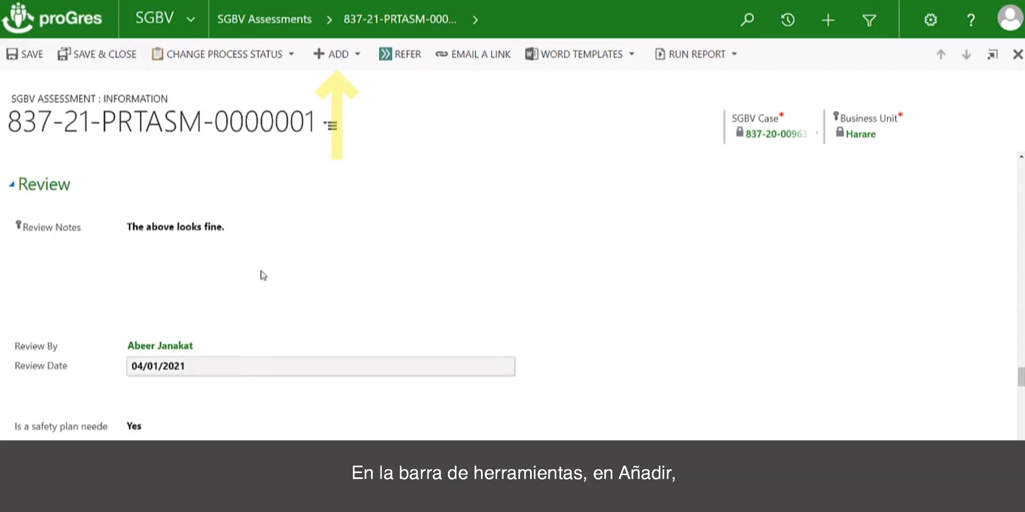
Start a new safety plan record for this assessment and view the list of its form sections.
click(357, 56)
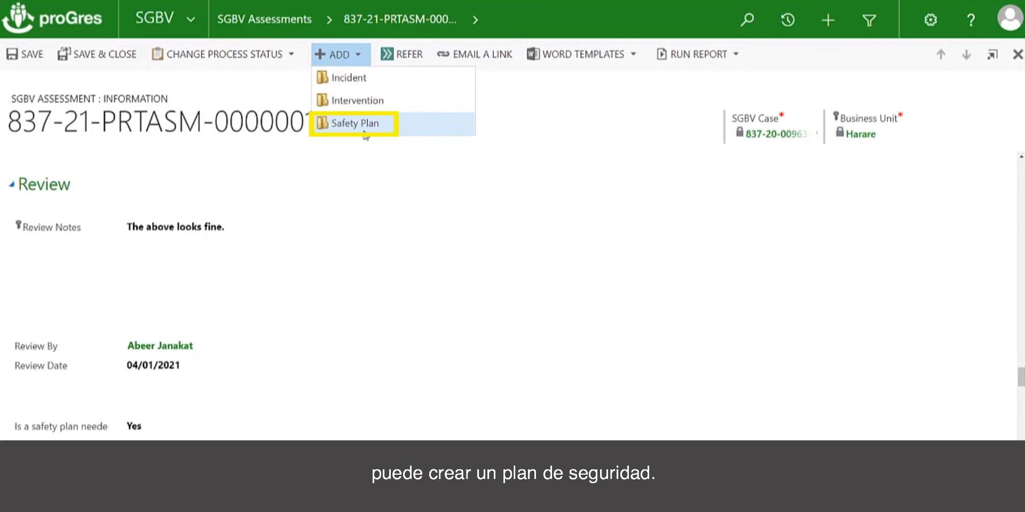
click(350, 435)
scroll(350, 436, down, 2)
scroll(350, 435, down, 1)
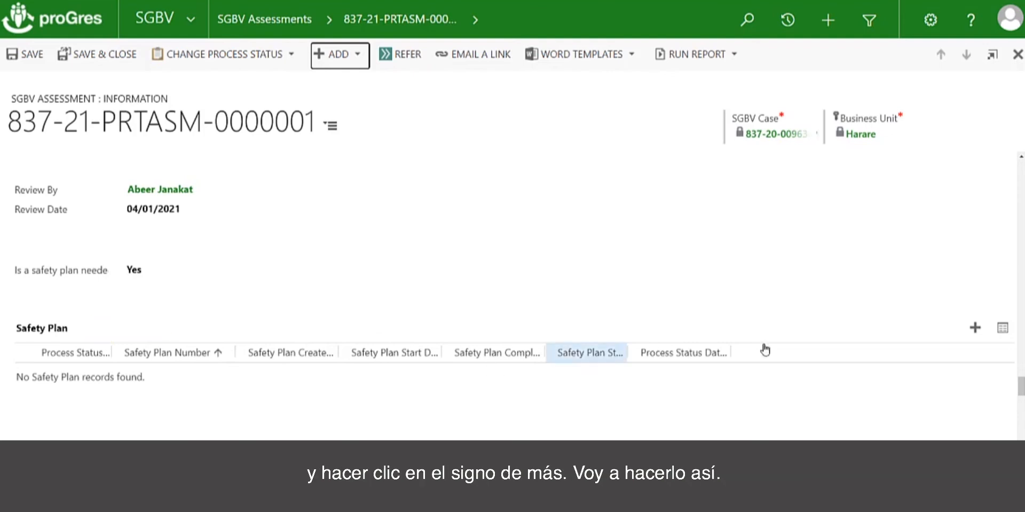
click(975, 329)
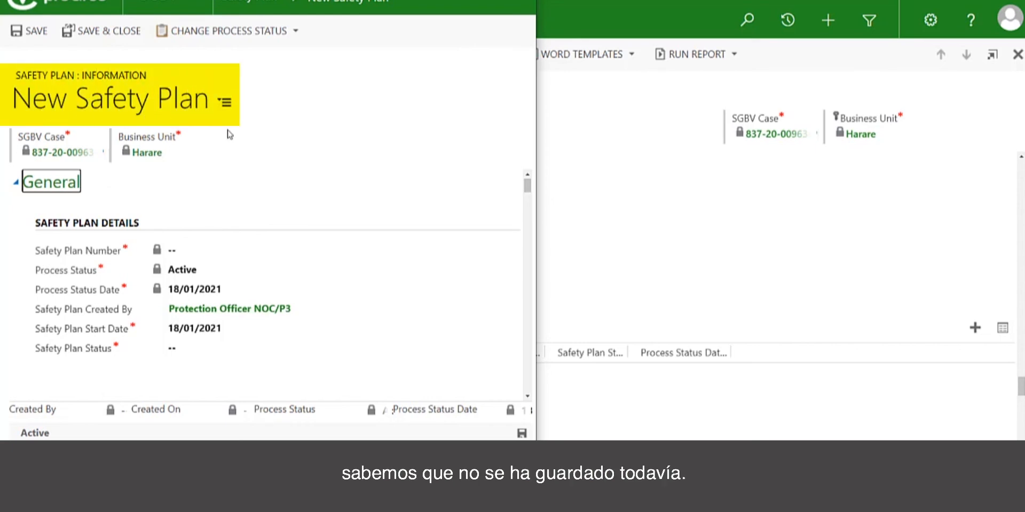
click(227, 102)
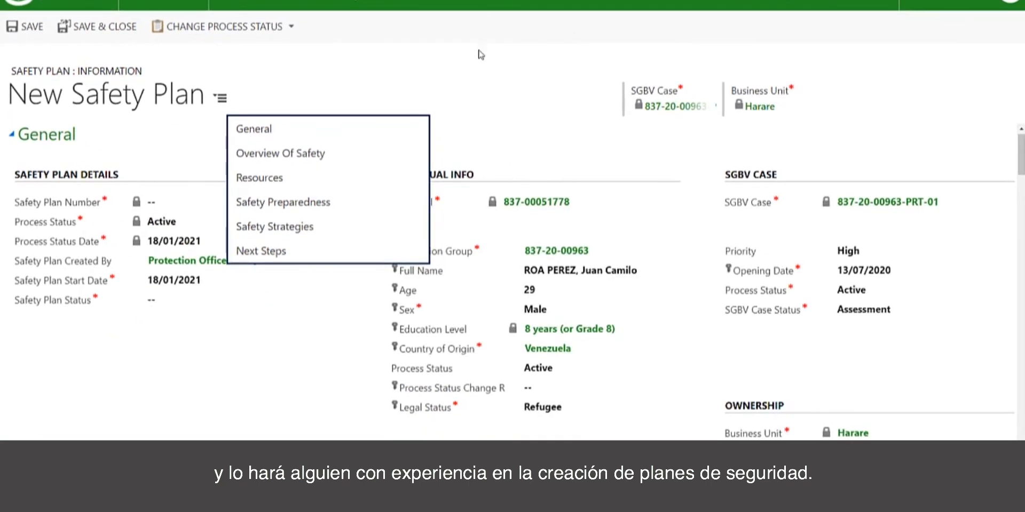
click(463, 76)
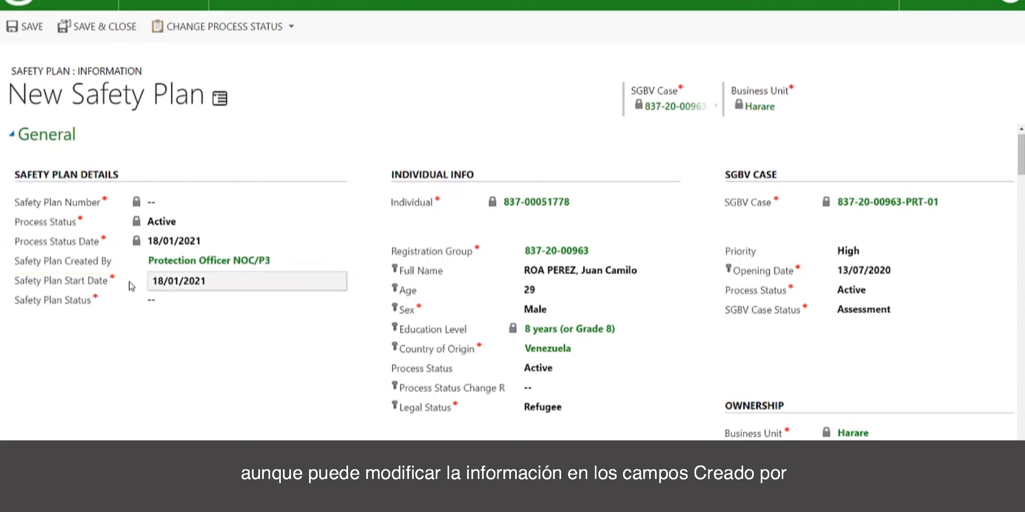
Set the safety plan's start date to 04/01/2021.
click(198, 288)
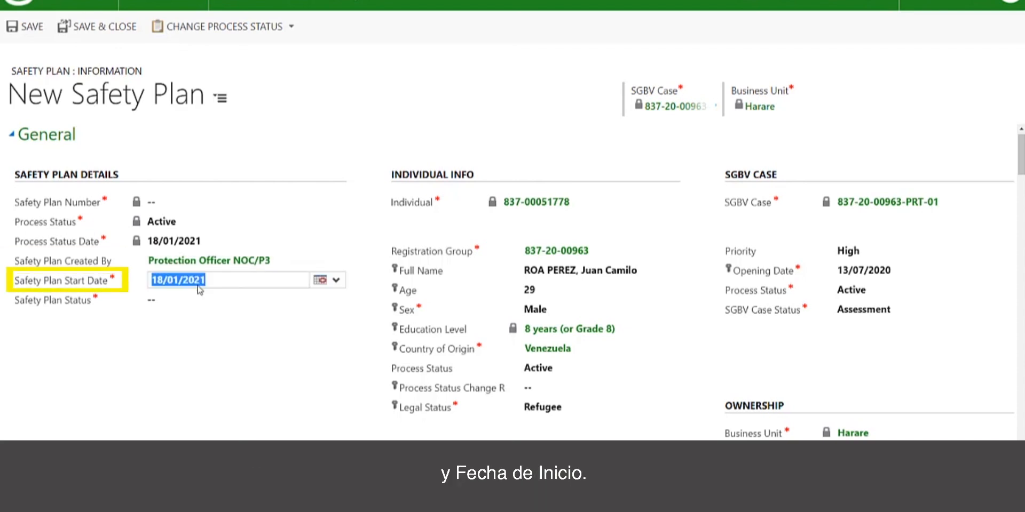
click(327, 279)
click(334, 341)
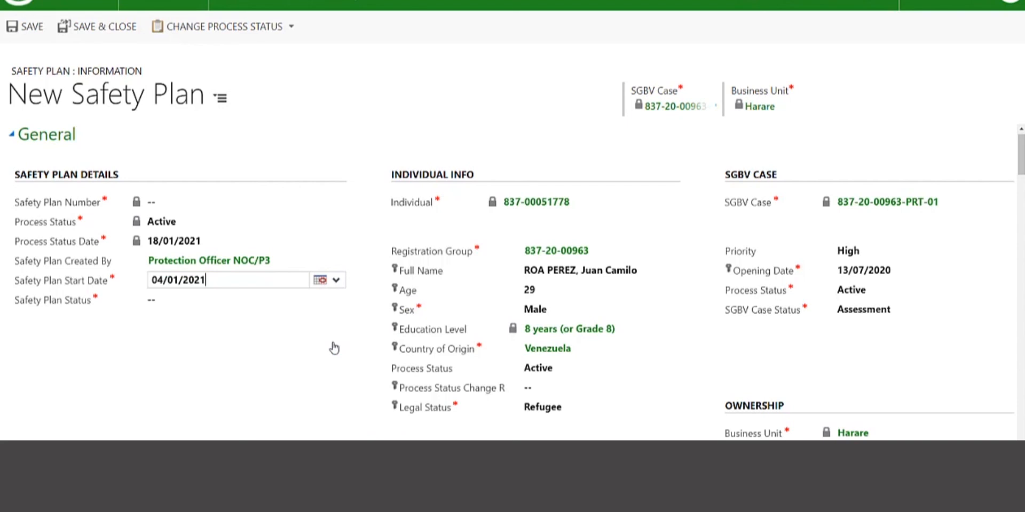
Set the safety plan's status to Ongoing and record Yes for whether the plan was developed with the survivor.
click(227, 301)
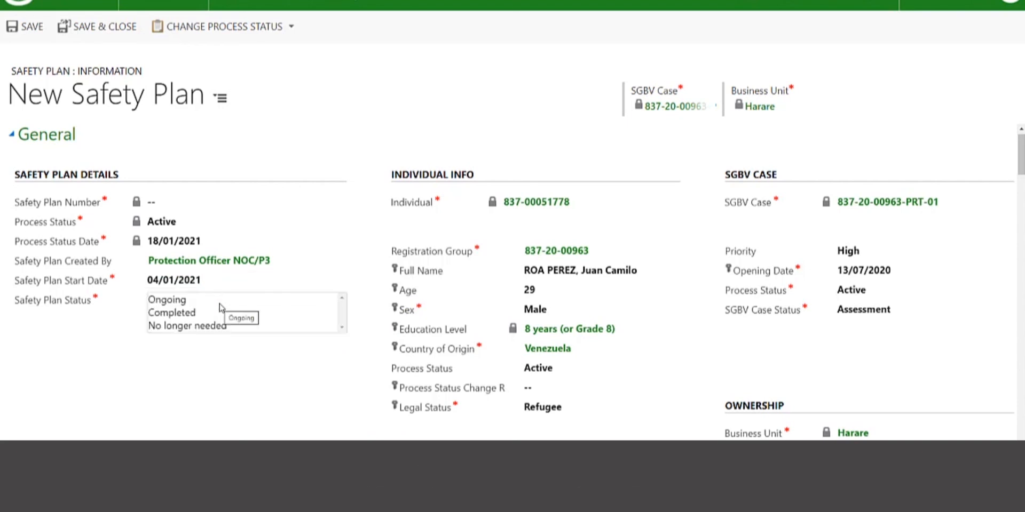
click(191, 300)
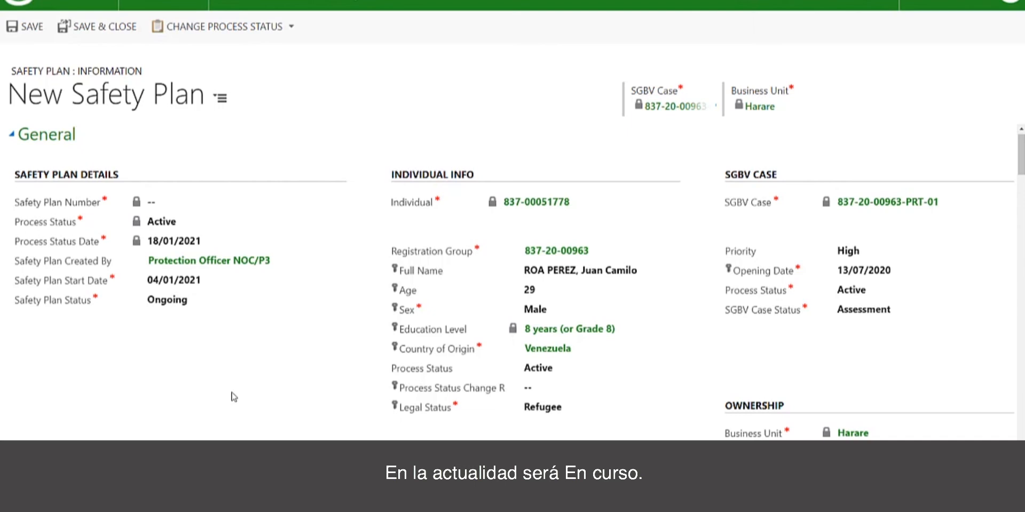
scroll(233, 397, down, 1)
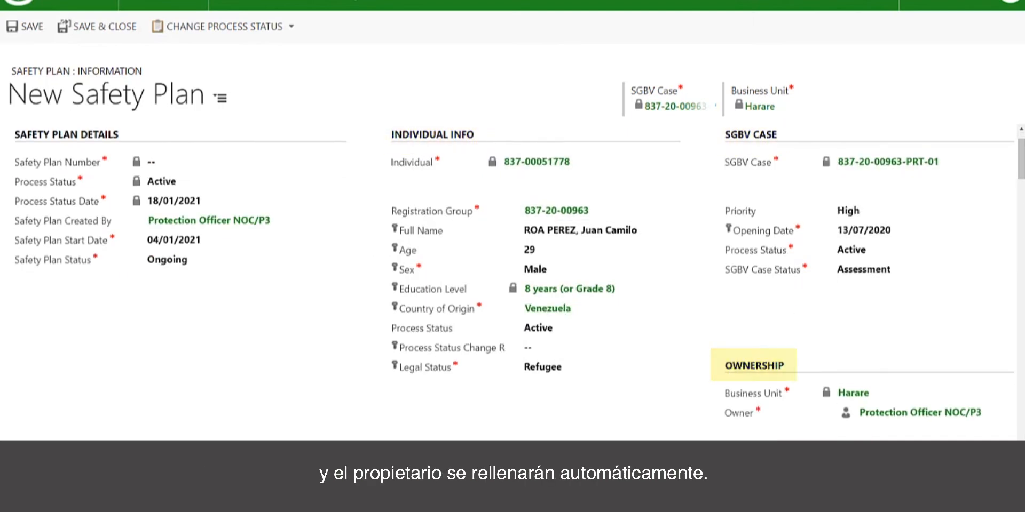
scroll(512, 277, down, 5)
scroll(512, 278, down, 4)
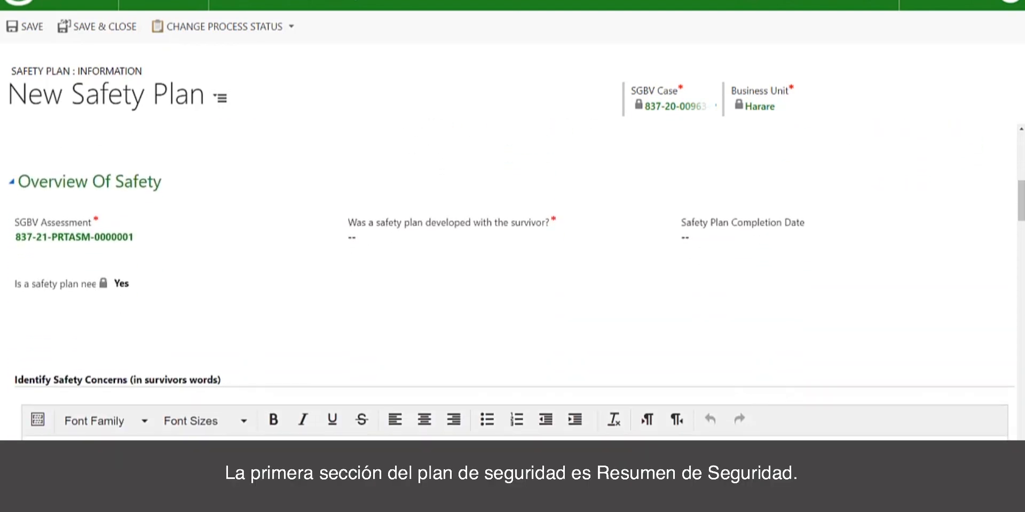
scroll(512, 278, down, 1)
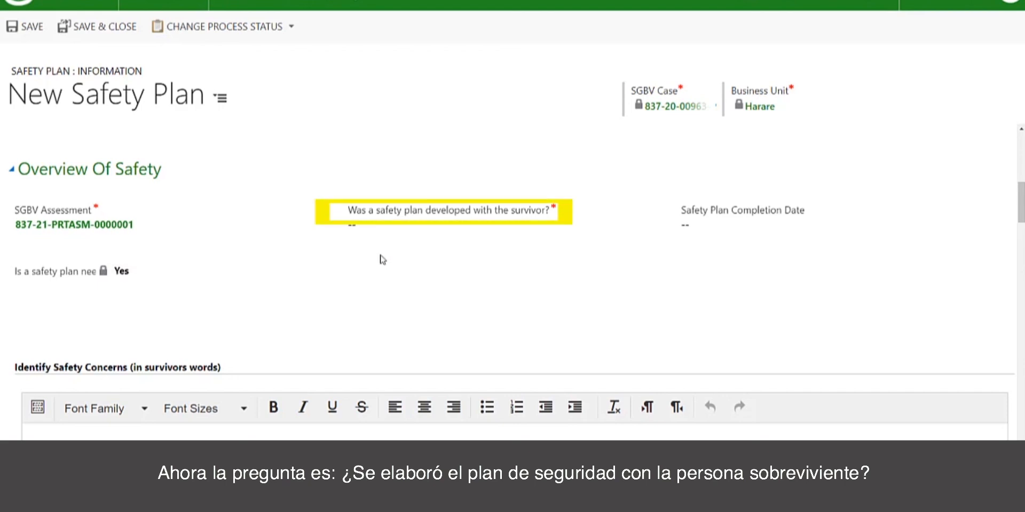
click(368, 229)
click(366, 225)
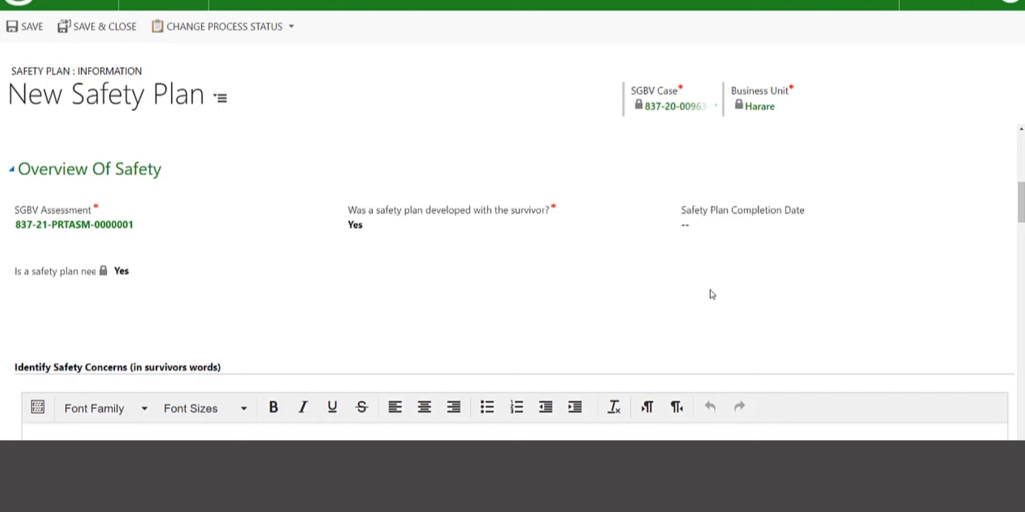
Examine the Identify Safety Concerns field and the Resources fields for Economic/Material, Relationships, Community Help and Other.
scroll(712, 294, down, 5)
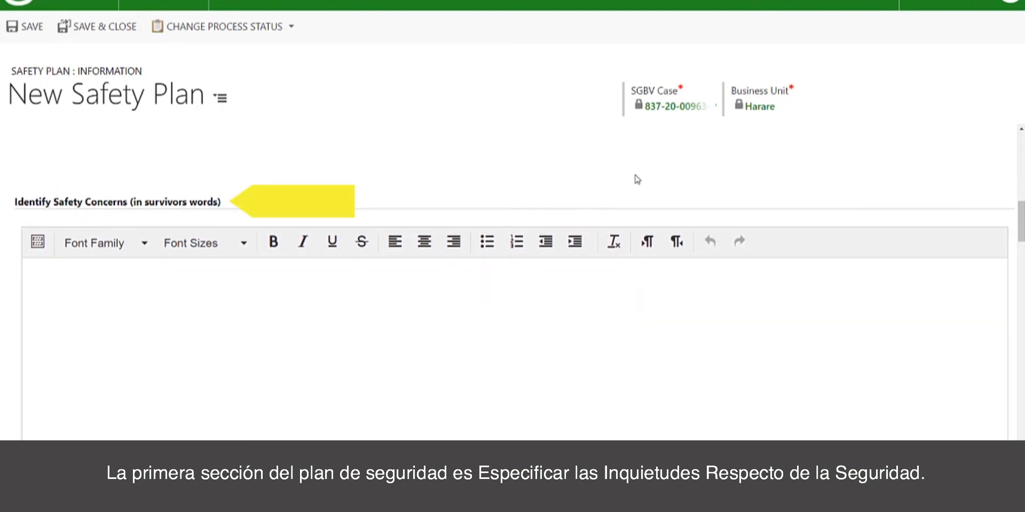
scroll(635, 177, down, 1)
scroll(637, 179, down, 1)
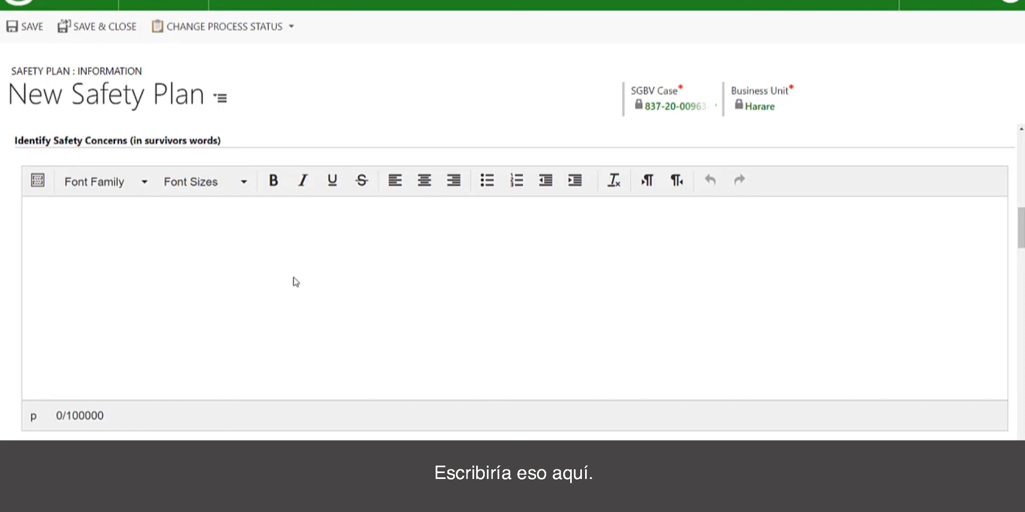
scroll(240, 284, down, 3)
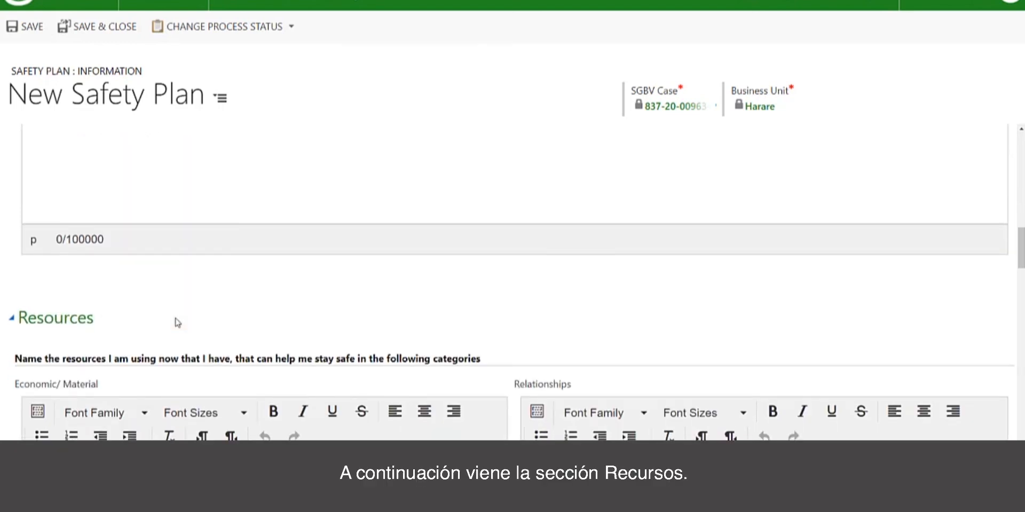
scroll(176, 325, down, 3)
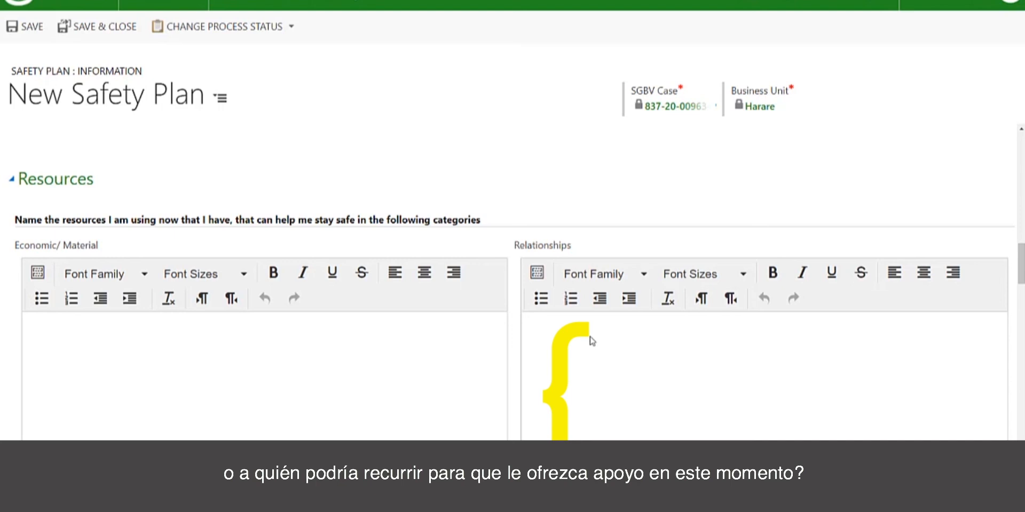
scroll(591, 340, down, 5)
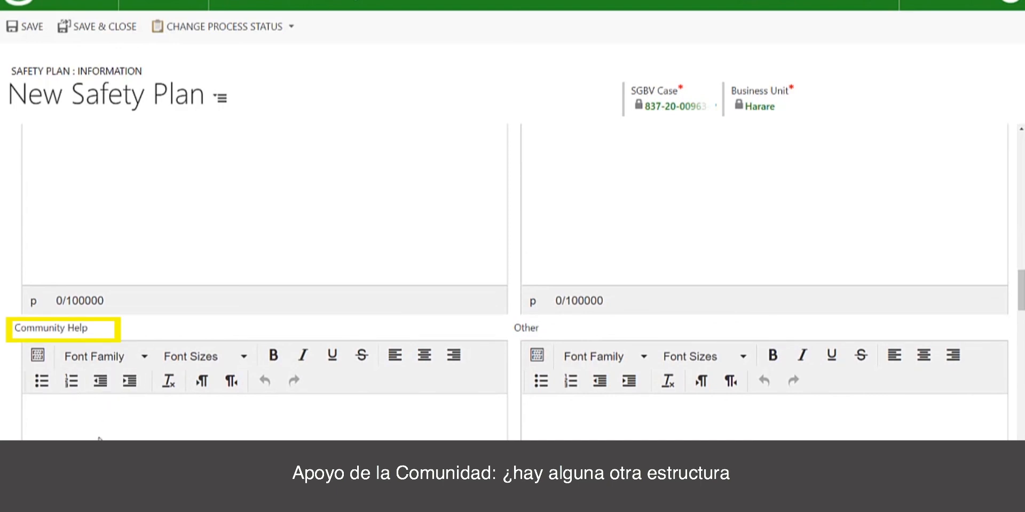
scroll(100, 440, down, 1)
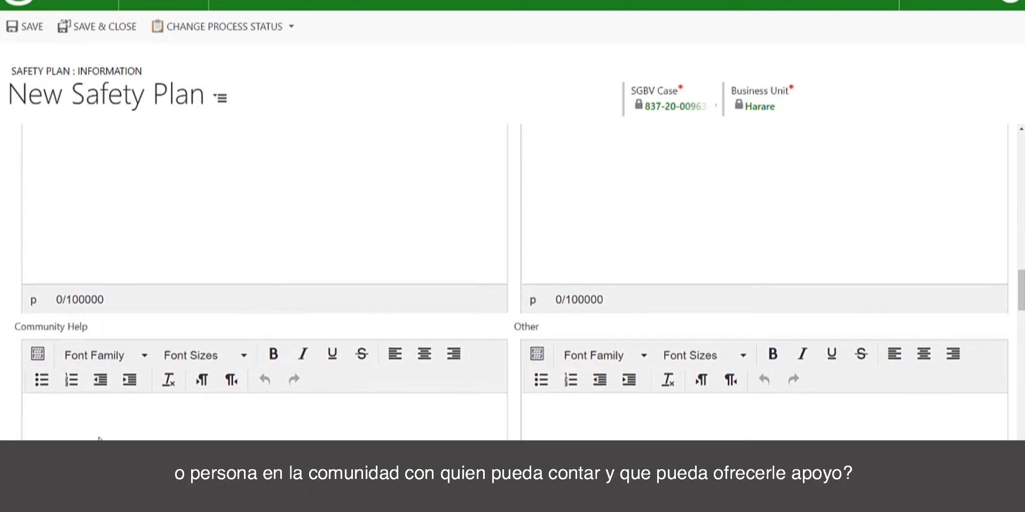
scroll(100, 435, down, 3)
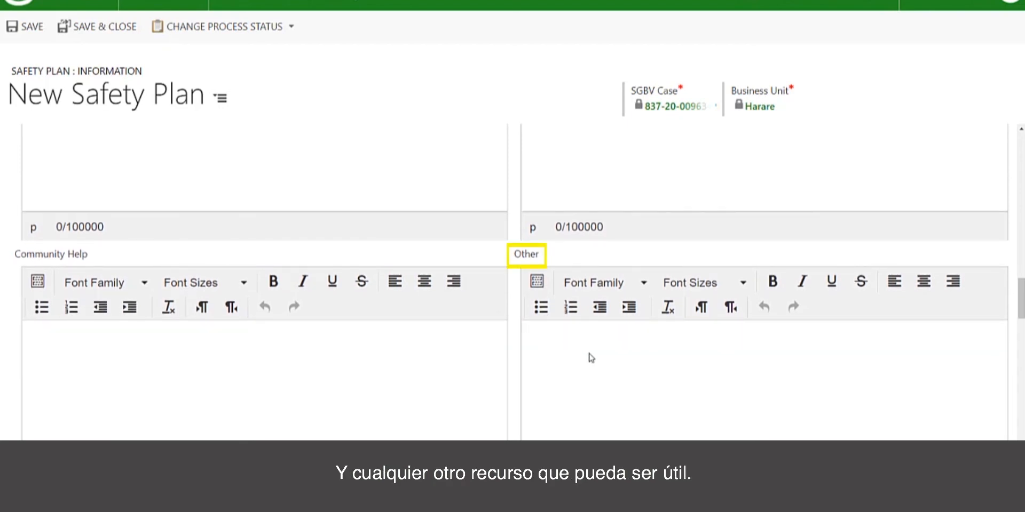
scroll(591, 357, down, 2)
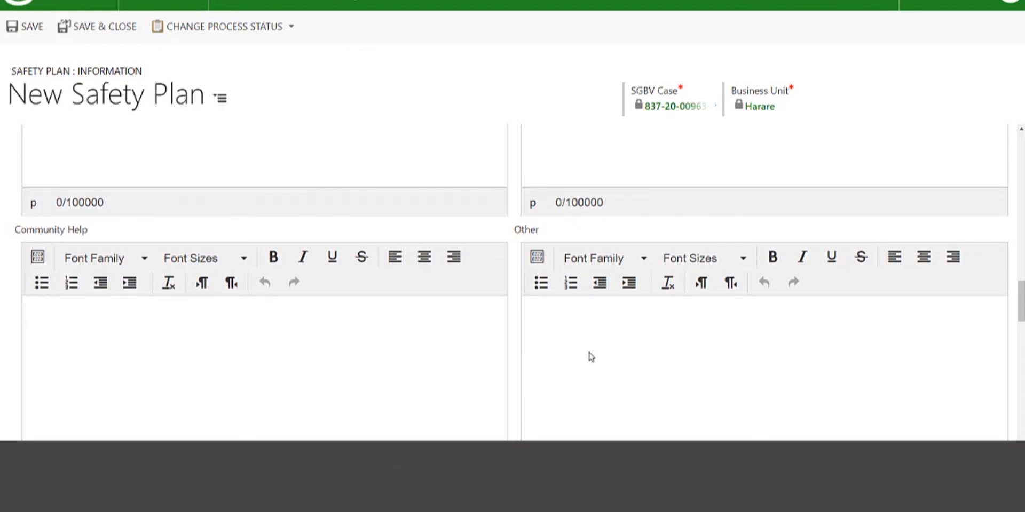
Examine the Safety Preparedness, Safety Strategies and Next Steps sections, including the choices for how long developing the plan took.
scroll(591, 358, down, 5)
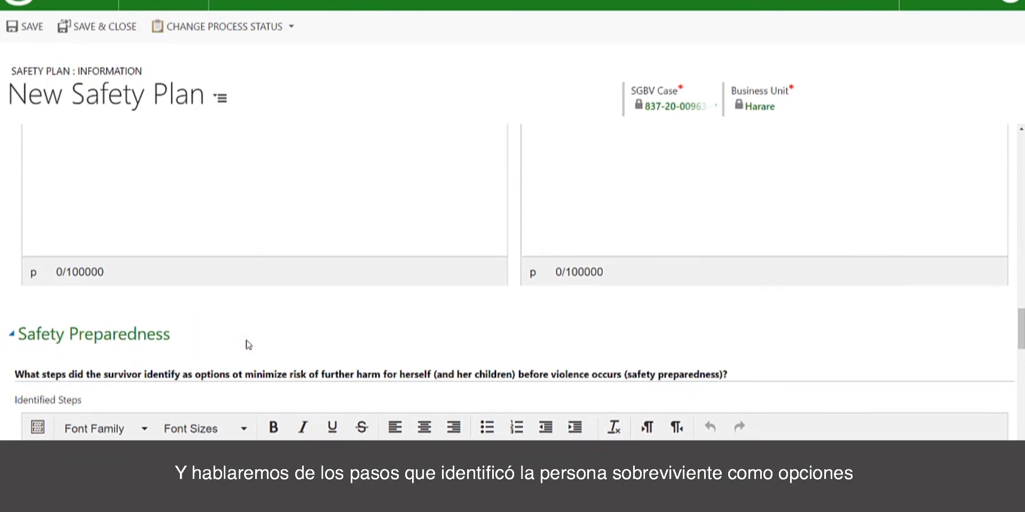
scroll(248, 345, down, 1)
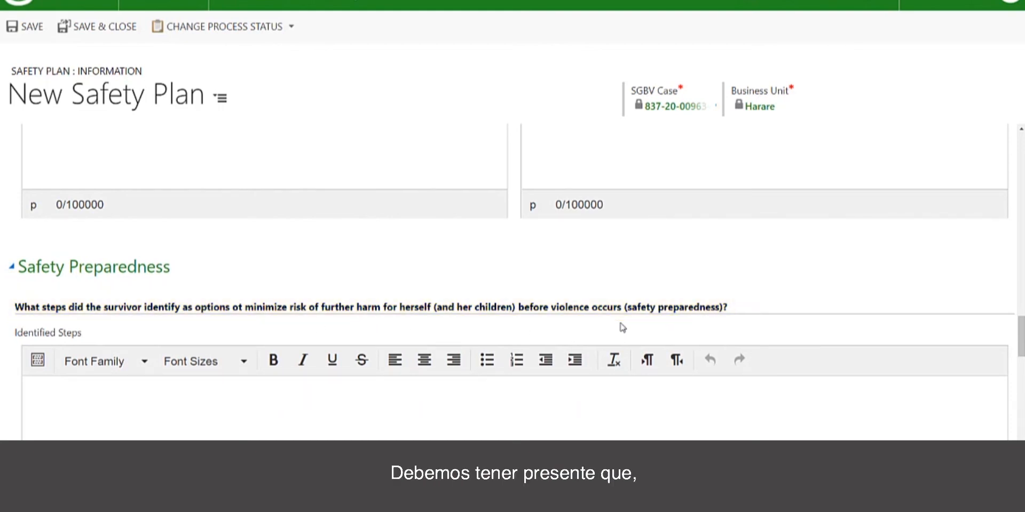
scroll(623, 328, down, 3)
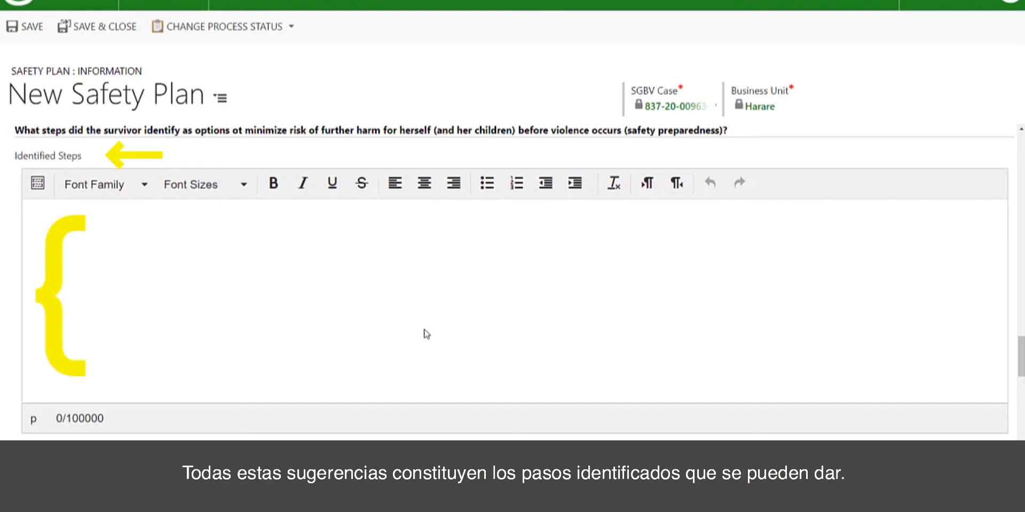
scroll(389, 320, down, 5)
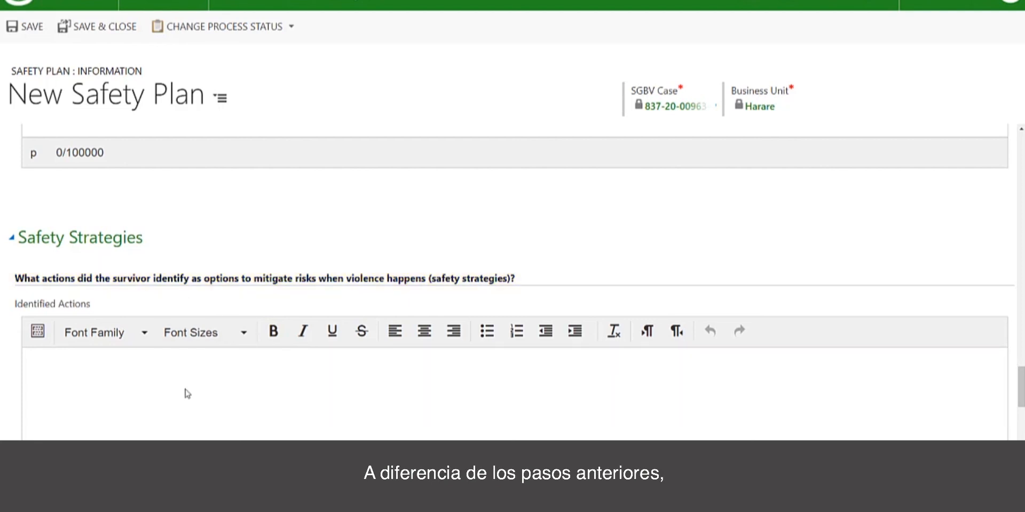
scroll(259, 293, up, 5)
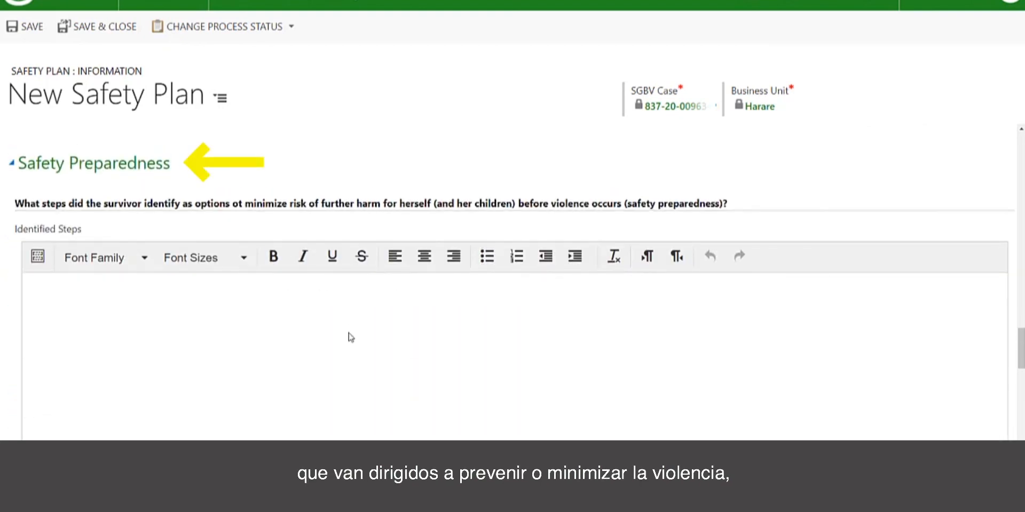
scroll(348, 333, down, 5)
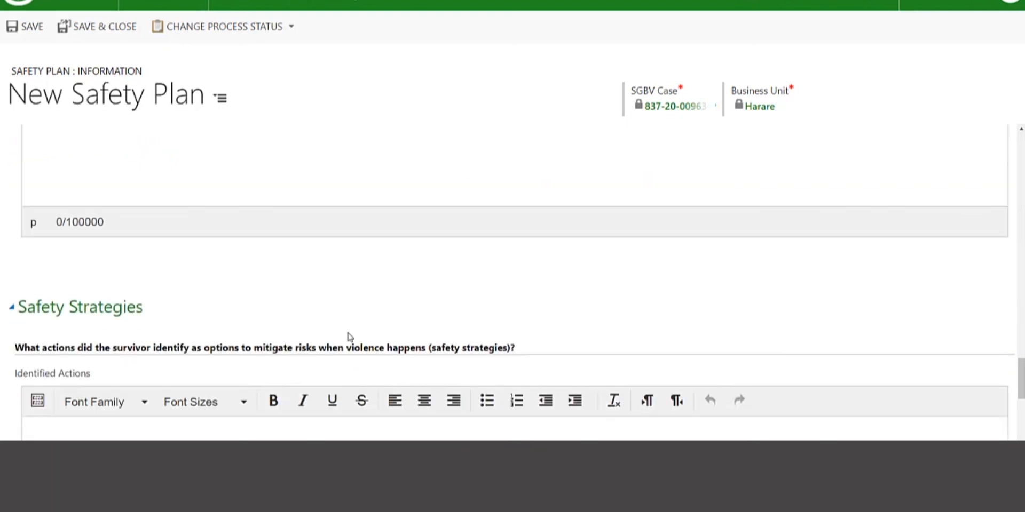
scroll(309, 418, down, 2)
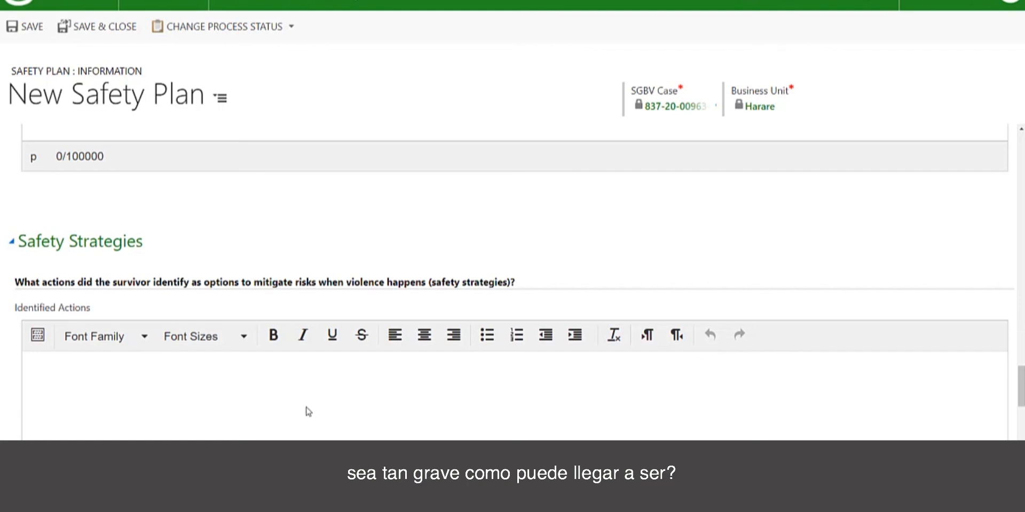
scroll(308, 412, down, 5)
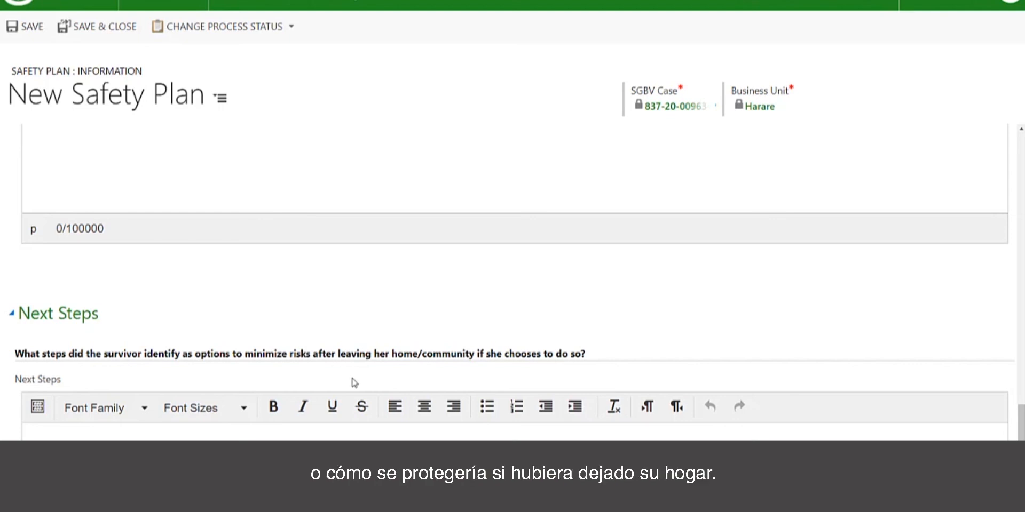
scroll(378, 379, down, 5)
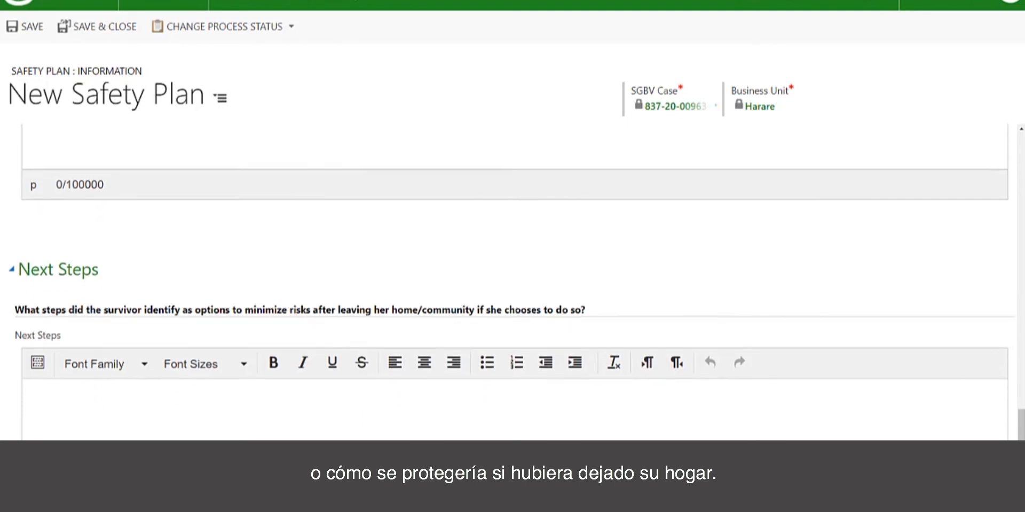
scroll(329, 402, down, 1)
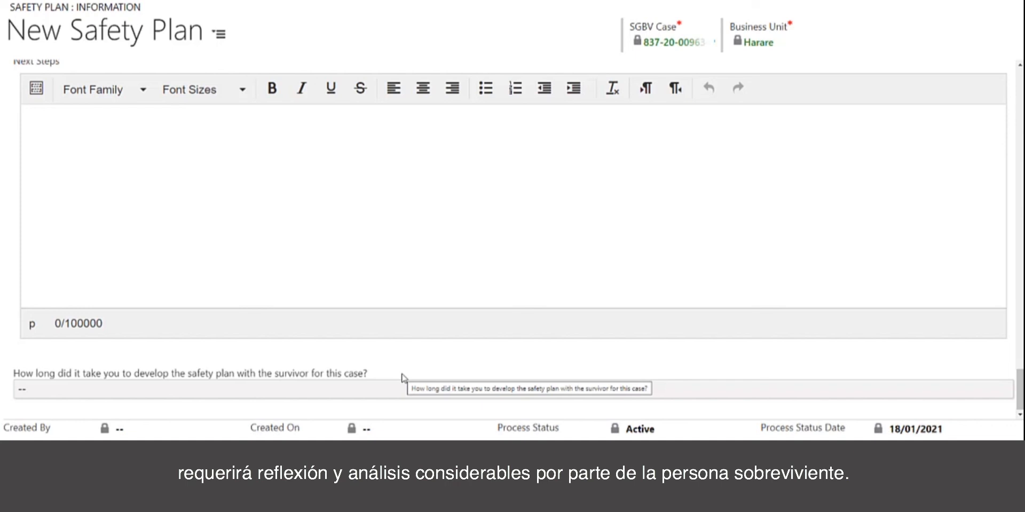
click(24, 390)
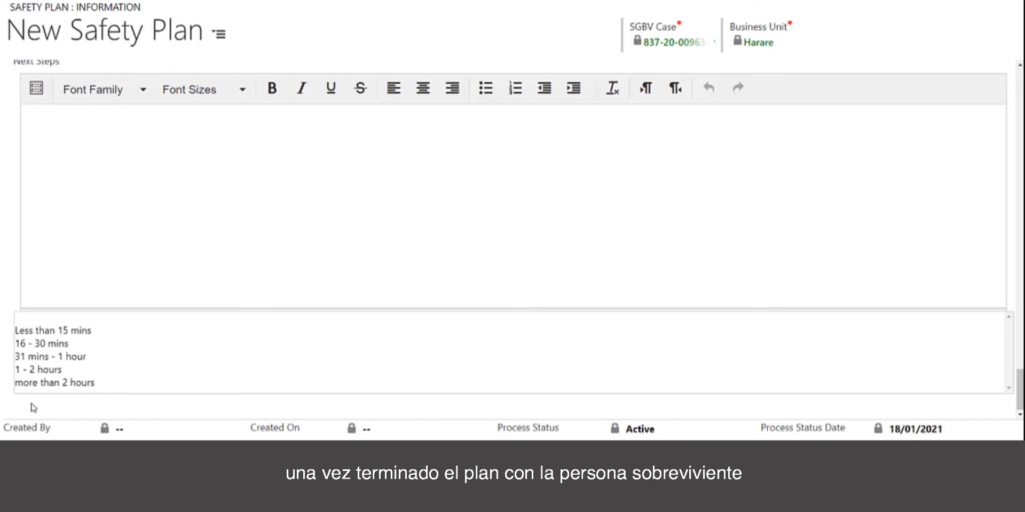
click(32, 404)
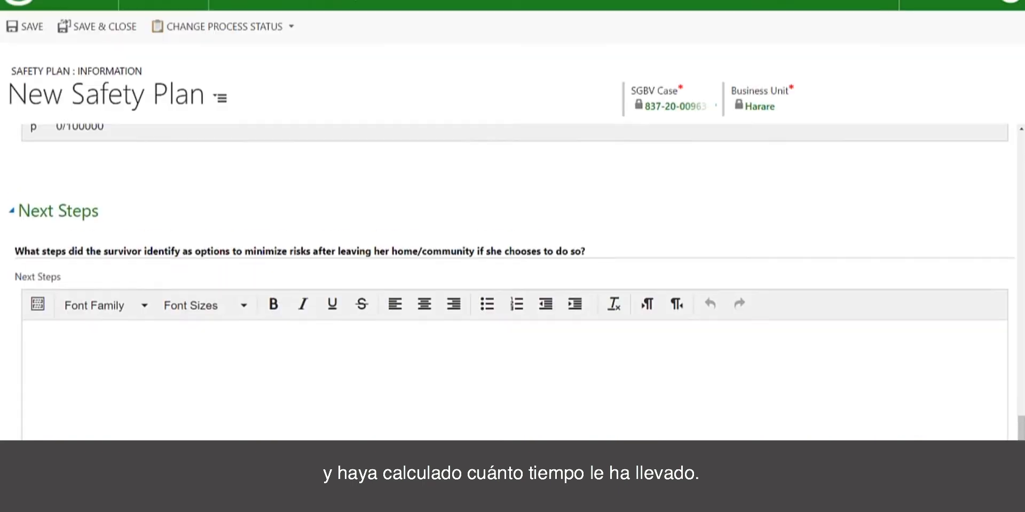
Save the safety plan without a completion date and close it to return to the SGBV assessment.
scroll(512, 267, up, 5)
scroll(512, 267, up, 15)
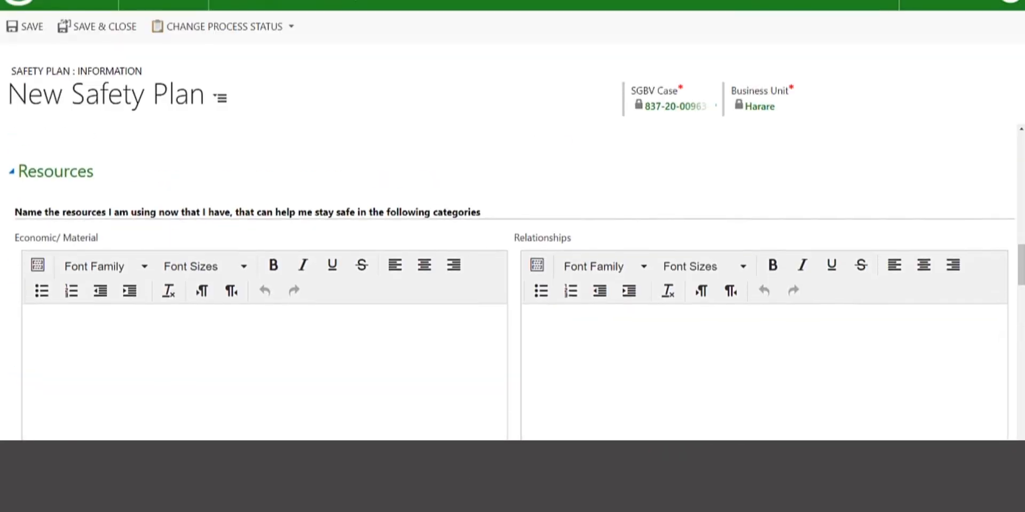
scroll(683, 369, down, 1)
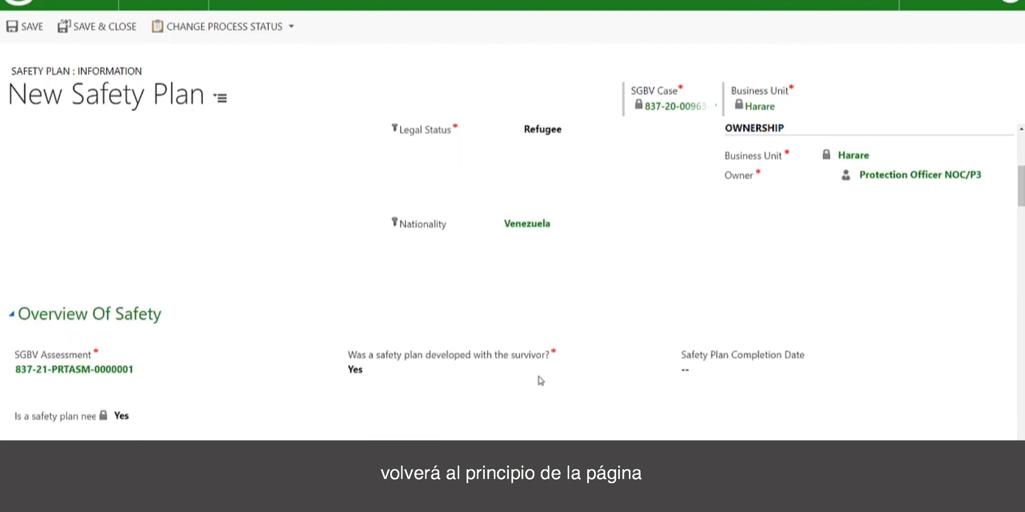
click(683, 370)
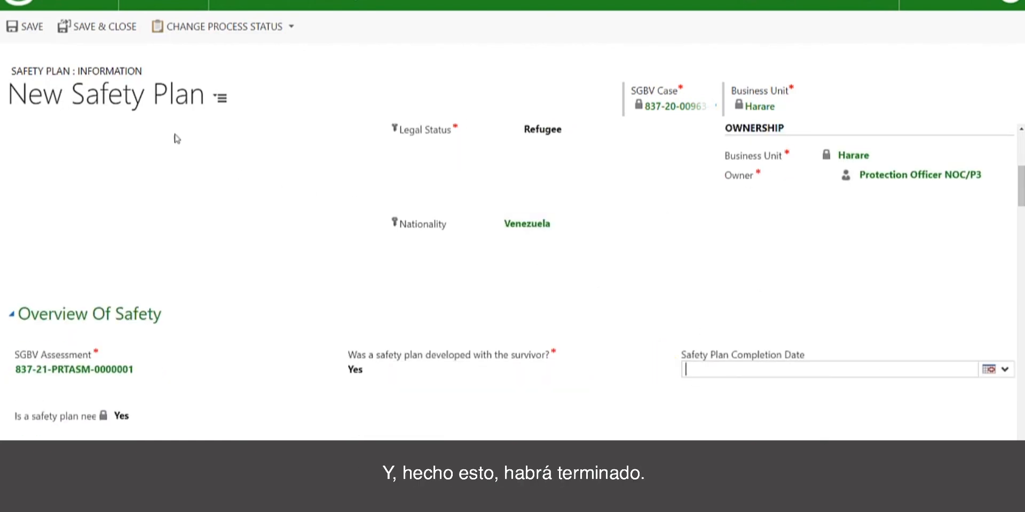
click(15, 28)
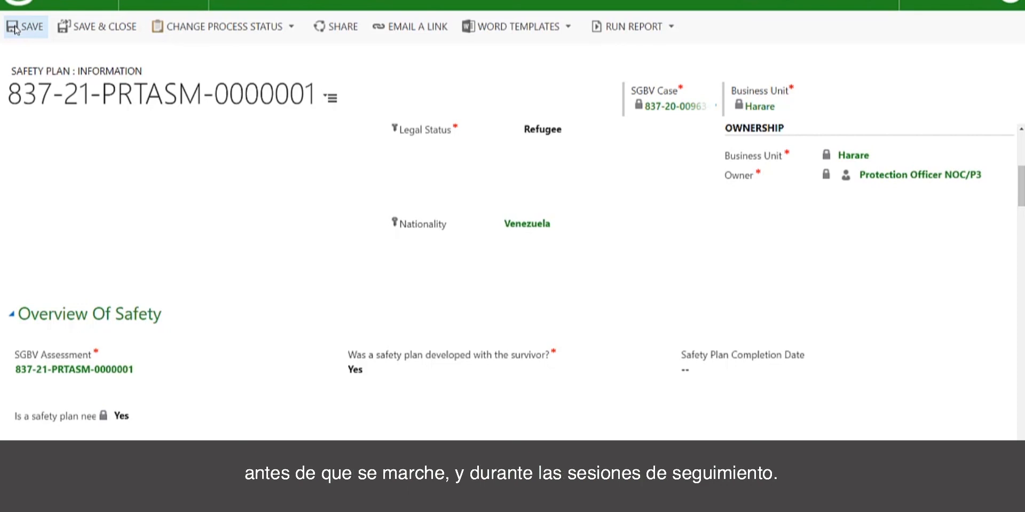
click(105, 28)
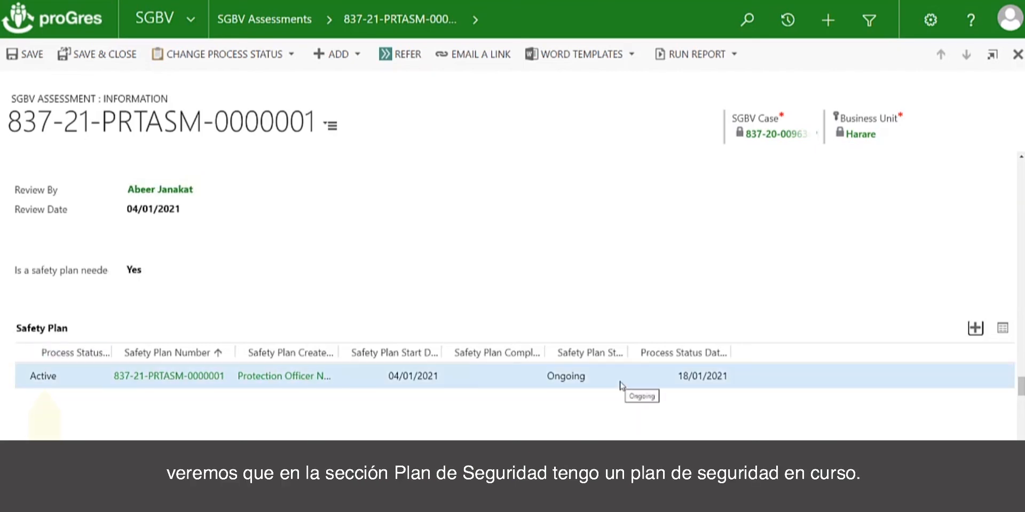
Reopen the ongoing safety plan from the assessment's Safety Plan list and set its status to Completed.
click(177, 377)
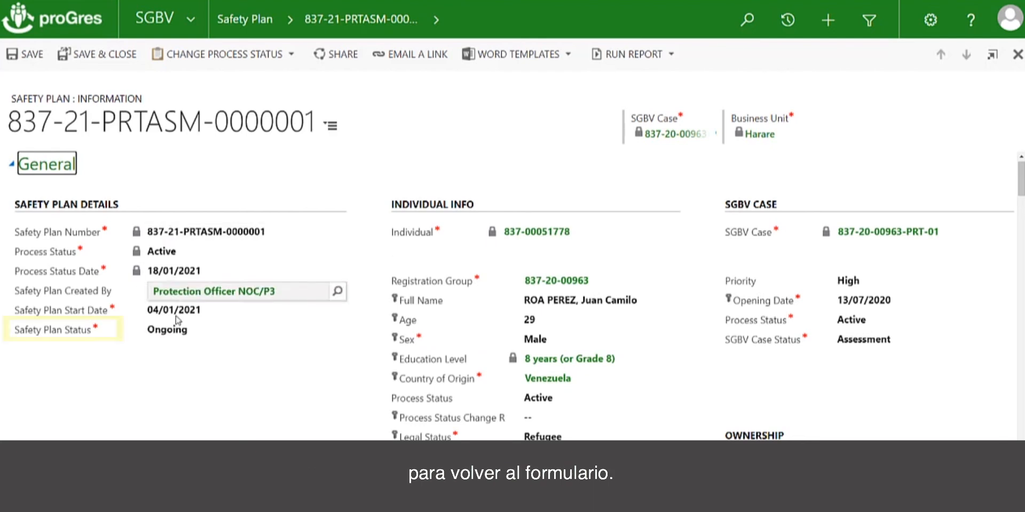
click(183, 338)
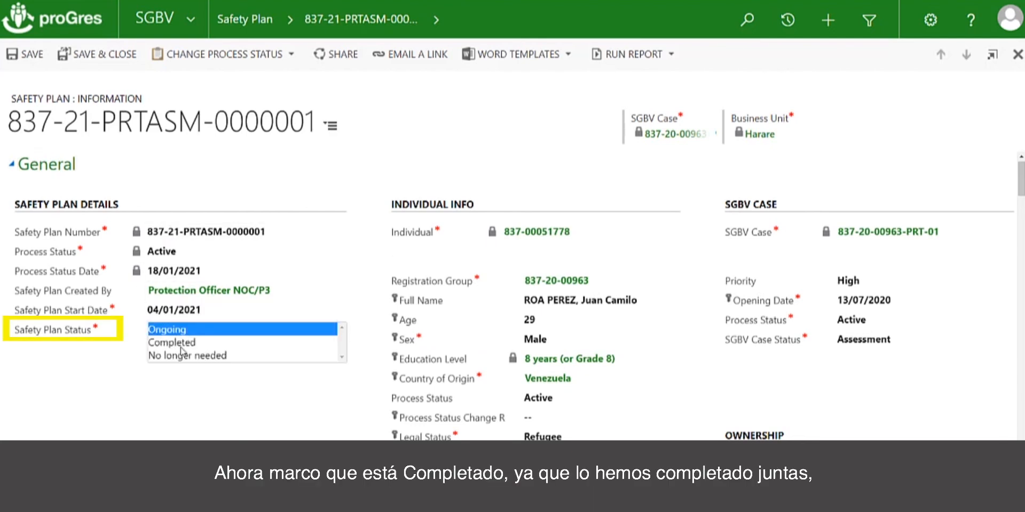
click(172, 342)
Set the Safety Plan Completion Date to 04/01/2021, then save and close the safety plan.
scroll(280, 417, down, 5)
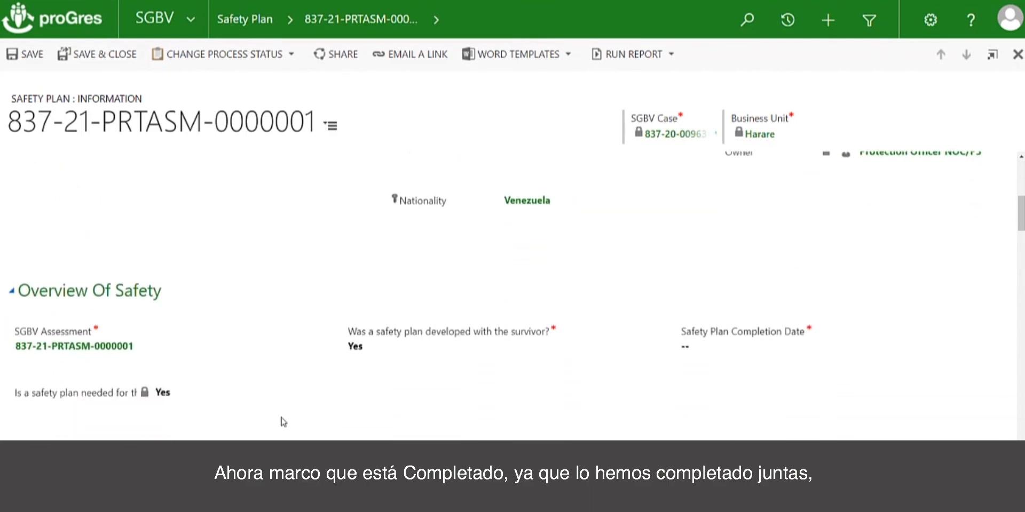
click(708, 345)
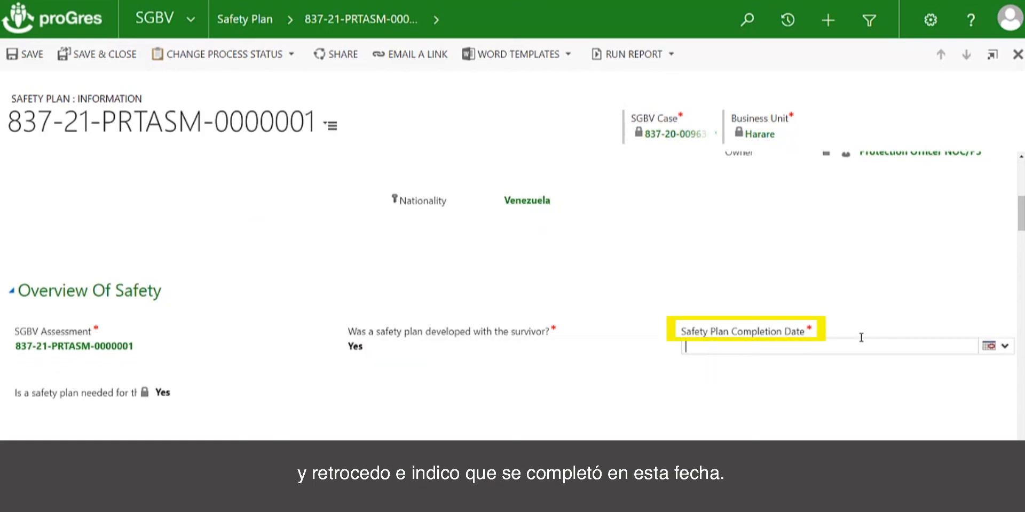
click(982, 348)
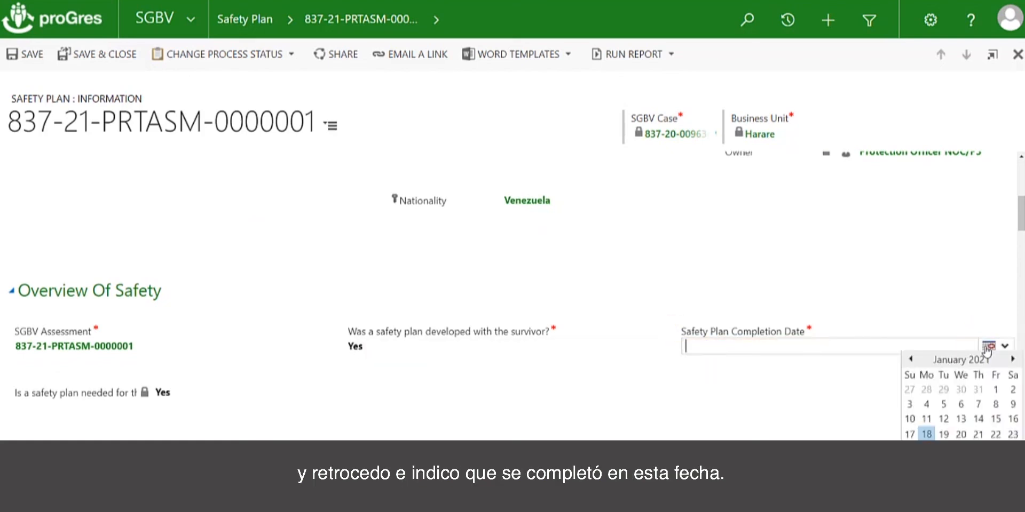
click(923, 409)
click(116, 61)
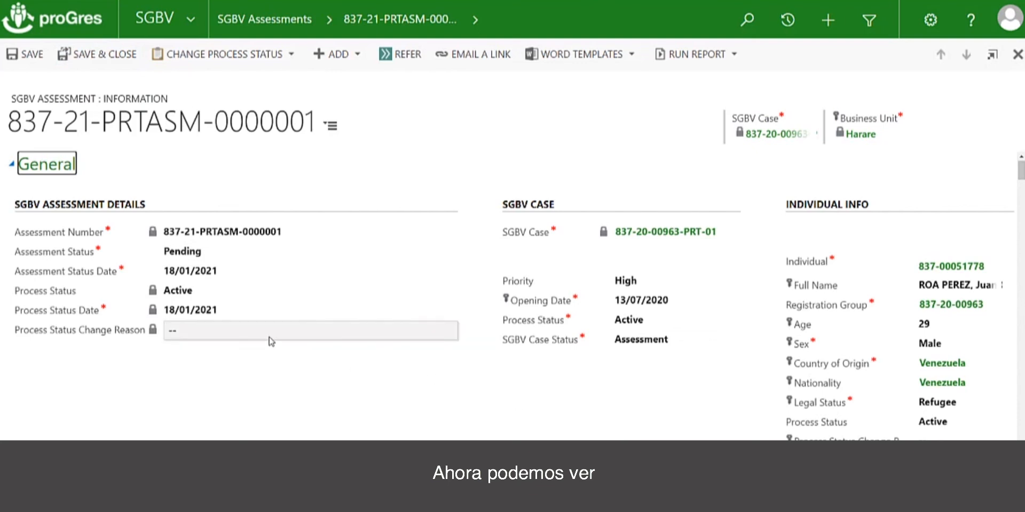
Check the safety plan's completion date and status in the assessment's Safety Plan list.
scroll(292, 377, down, 10)
scroll(513, 296, down, 15)
scroll(126, 325, down, 1)
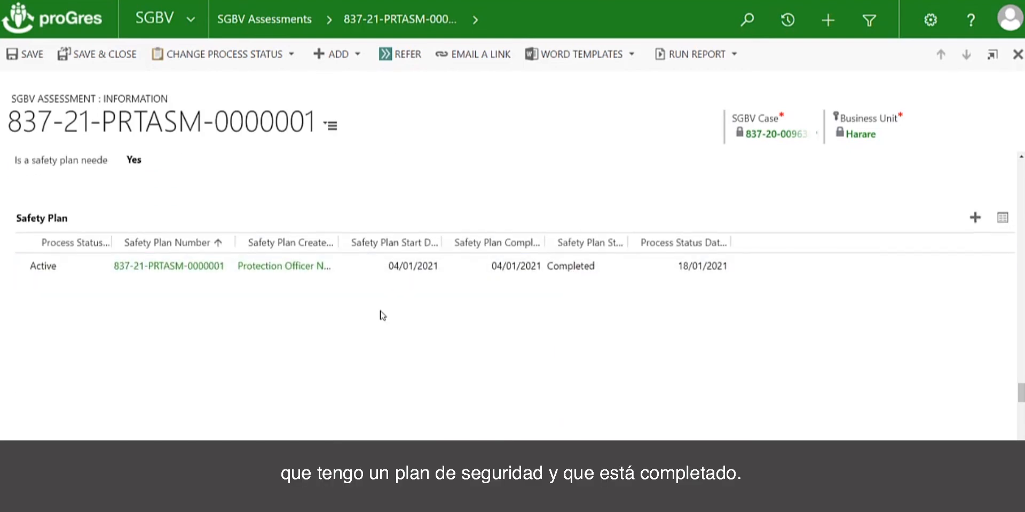
scroll(382, 316, up, 20)
scroll(382, 315, up, 15)
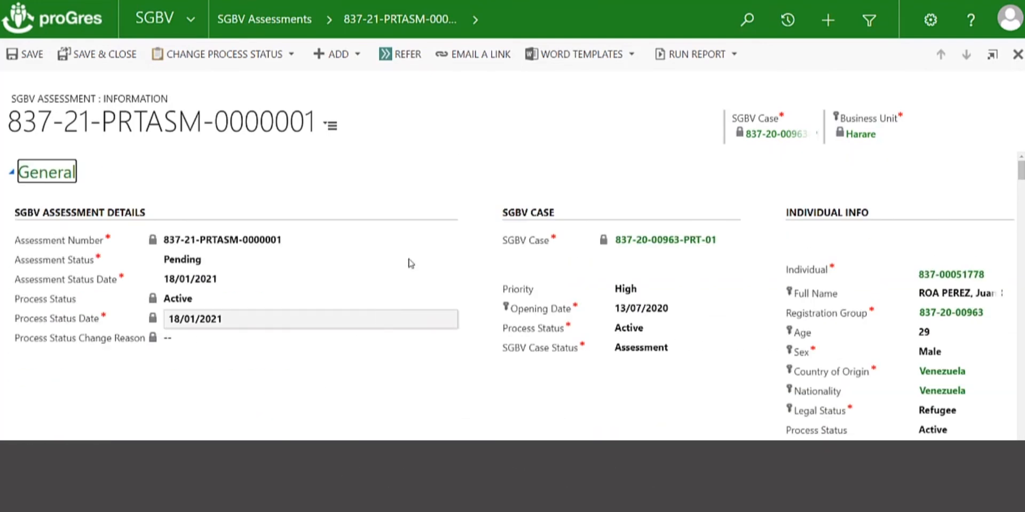
Open the linked SGBV case and review the assessment and safety plan under Assessments & Incidents.
click(765, 135)
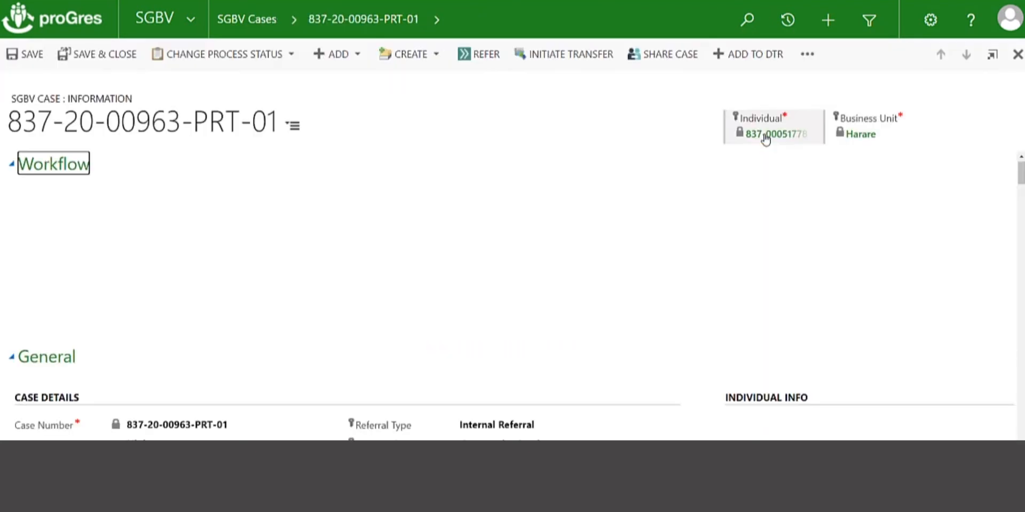
scroll(462, 247, down, 3)
scroll(464, 248, down, 10)
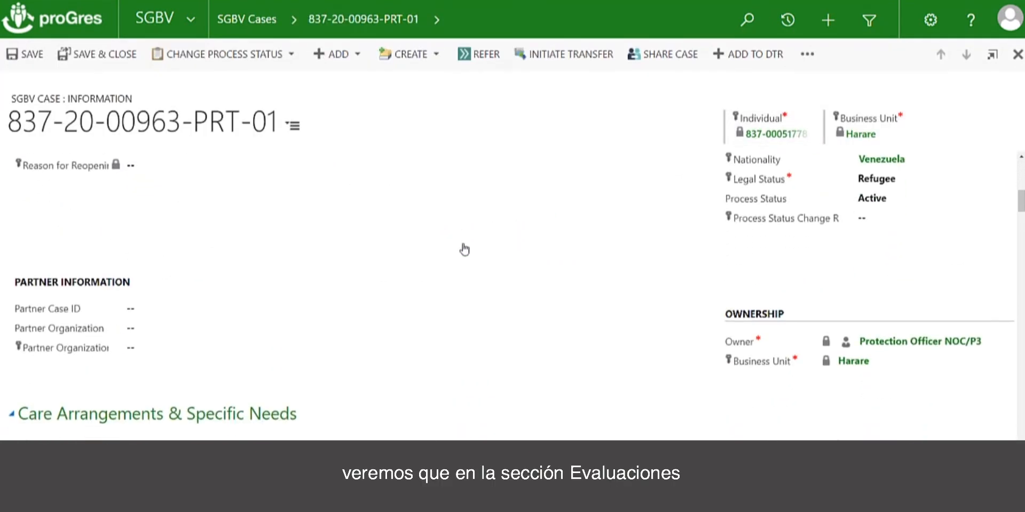
scroll(464, 248, down, 5)
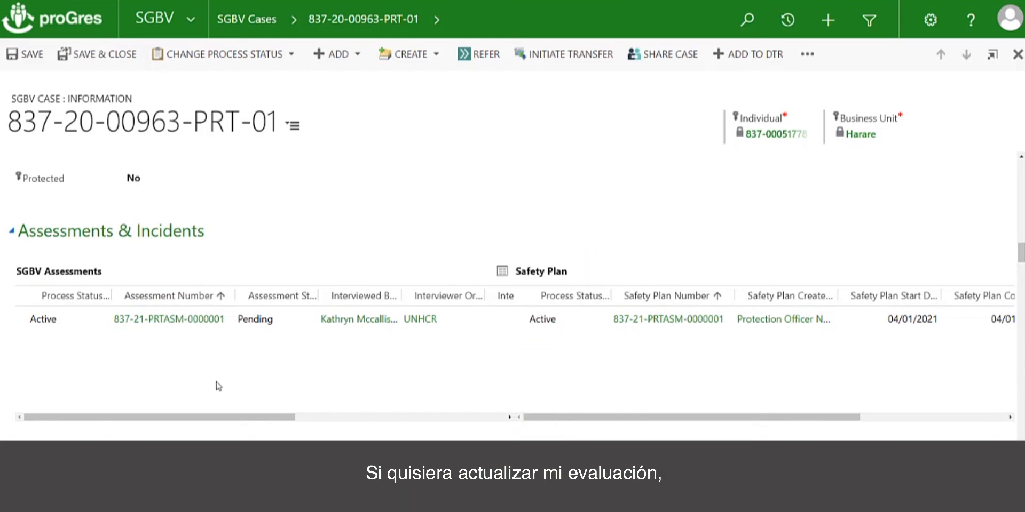
Open the pending SGBV assessment from the case, set its status to Completed with status date 11/01/2021, and save it.
click(192, 320)
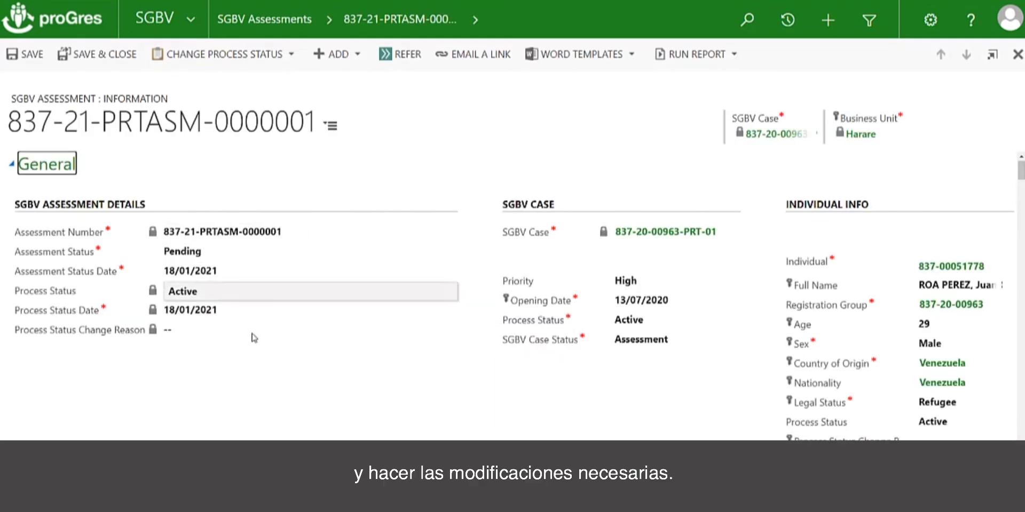
click(210, 254)
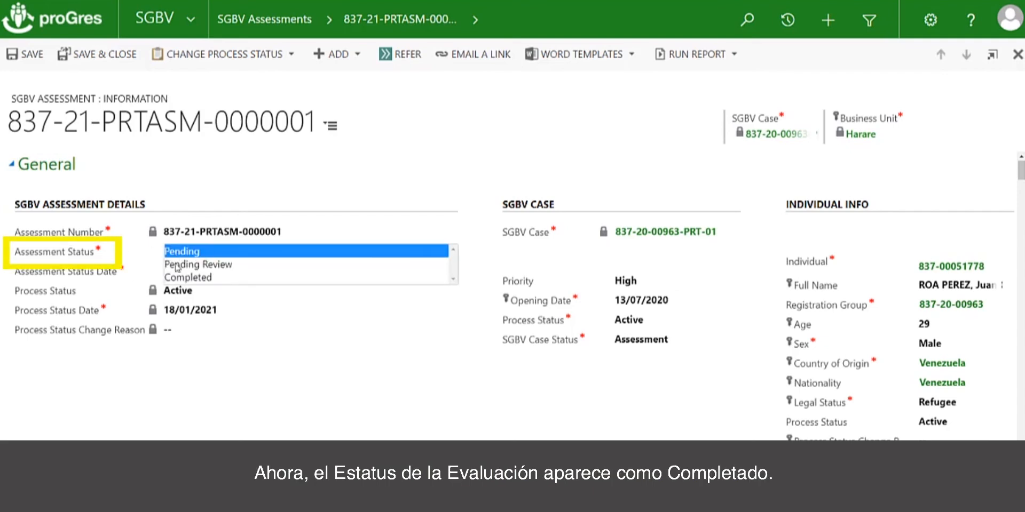
click(178, 278)
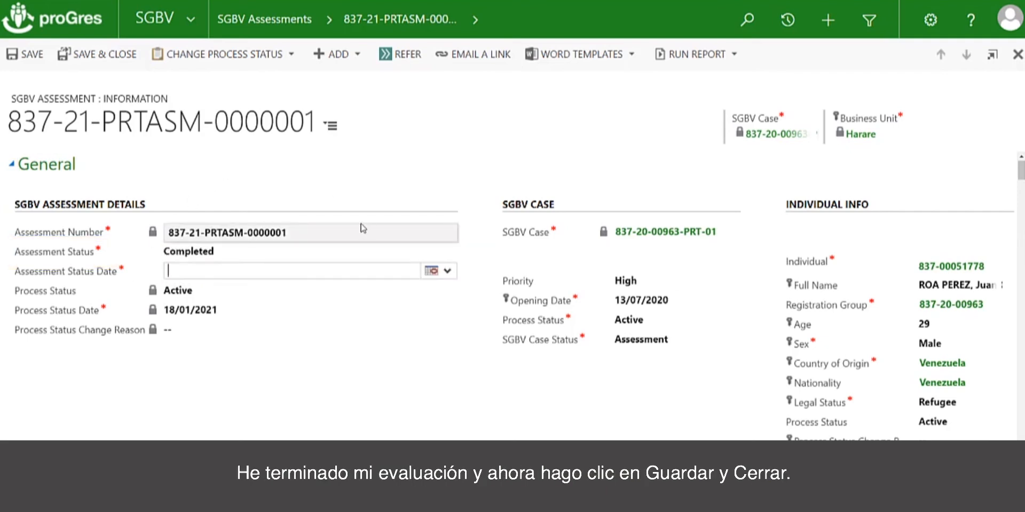
click(102, 55)
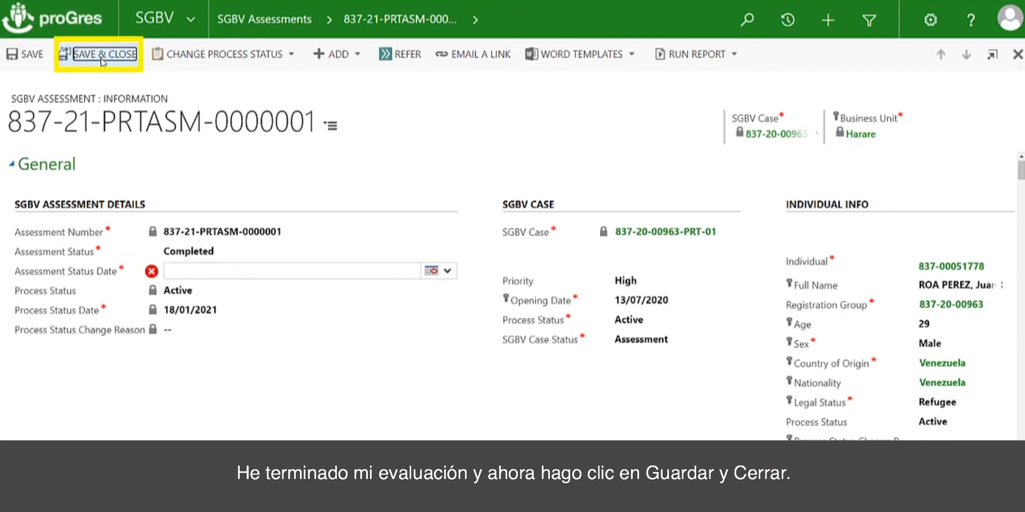
click(441, 271)
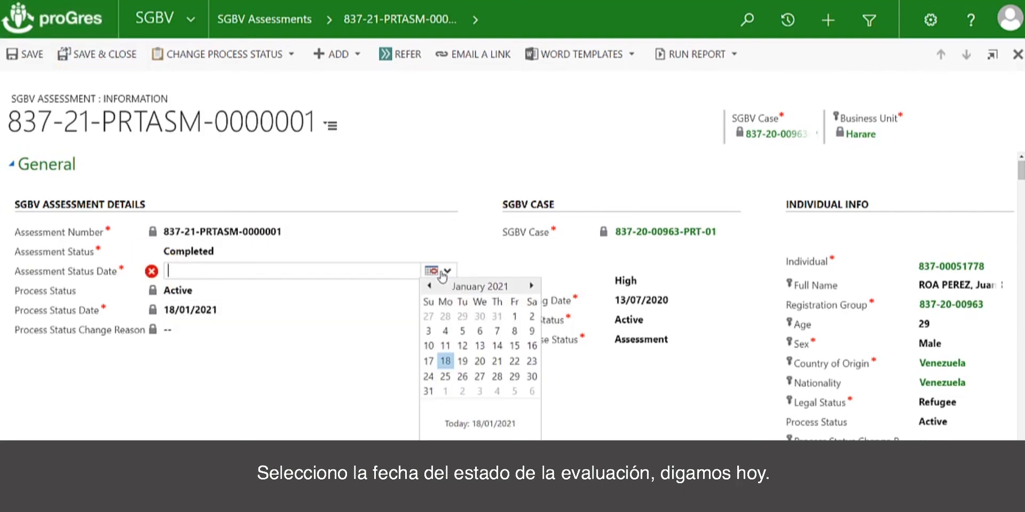
click(445, 345)
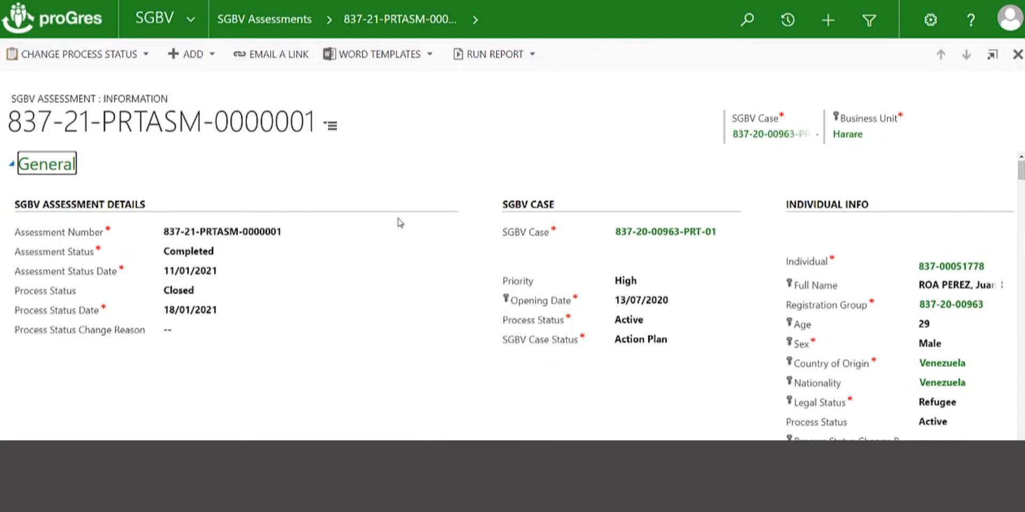
Return to the linked SGBV case from the assessment to check the assessment's process status.
click(651, 232)
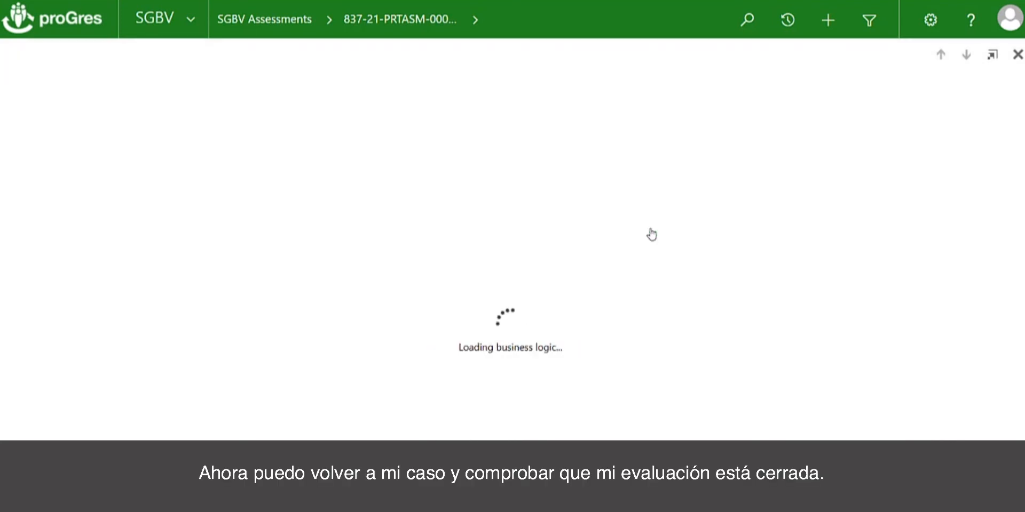